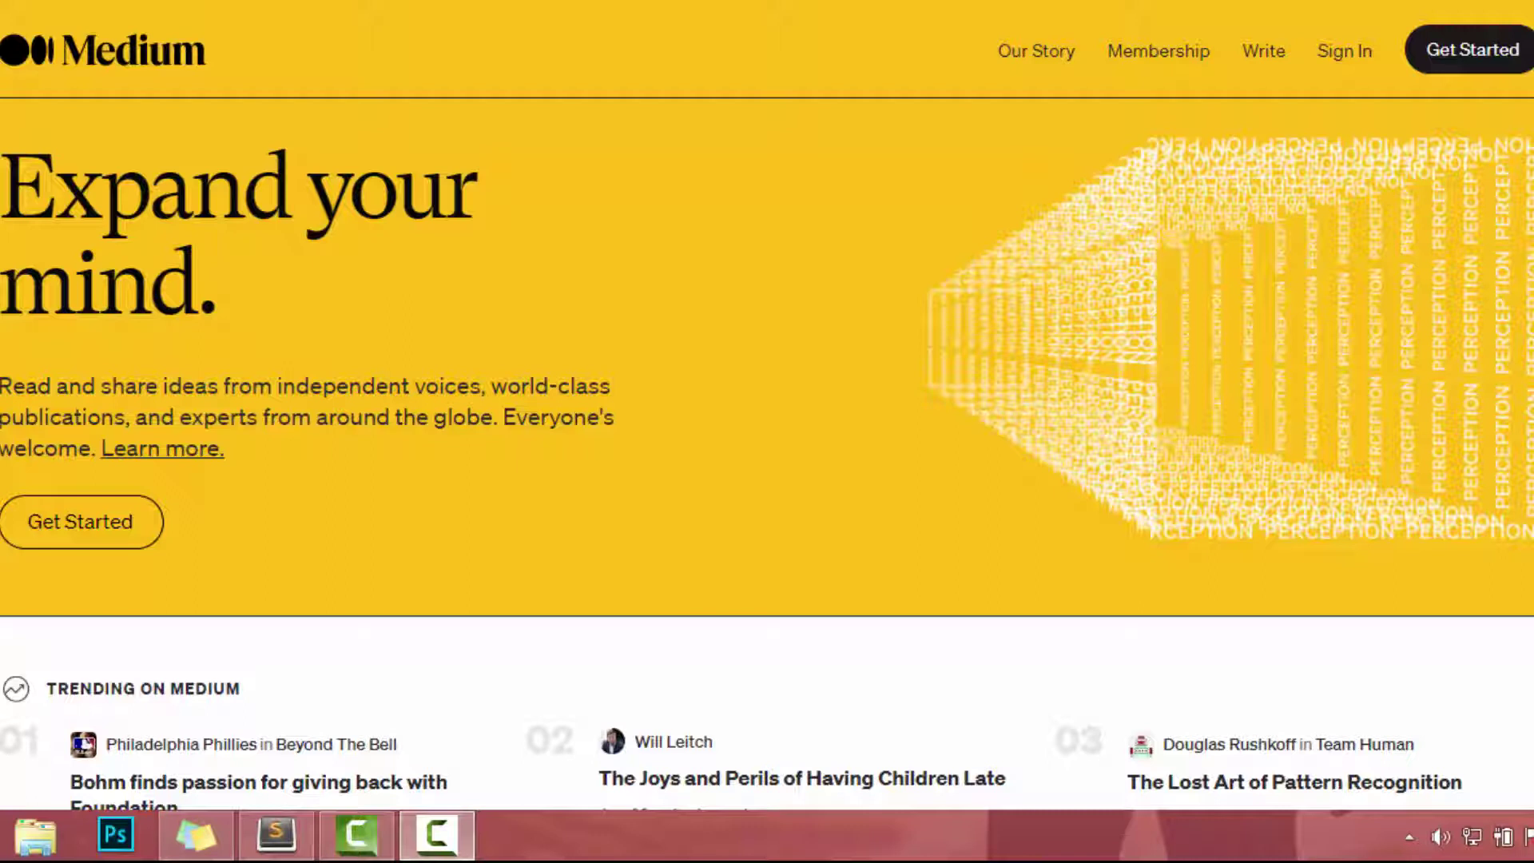
Sign in to Medium, dismiss the design-profile tip, and start a new story from the account menu
{"action": "left_click", "coordinate": [1481, 58]}
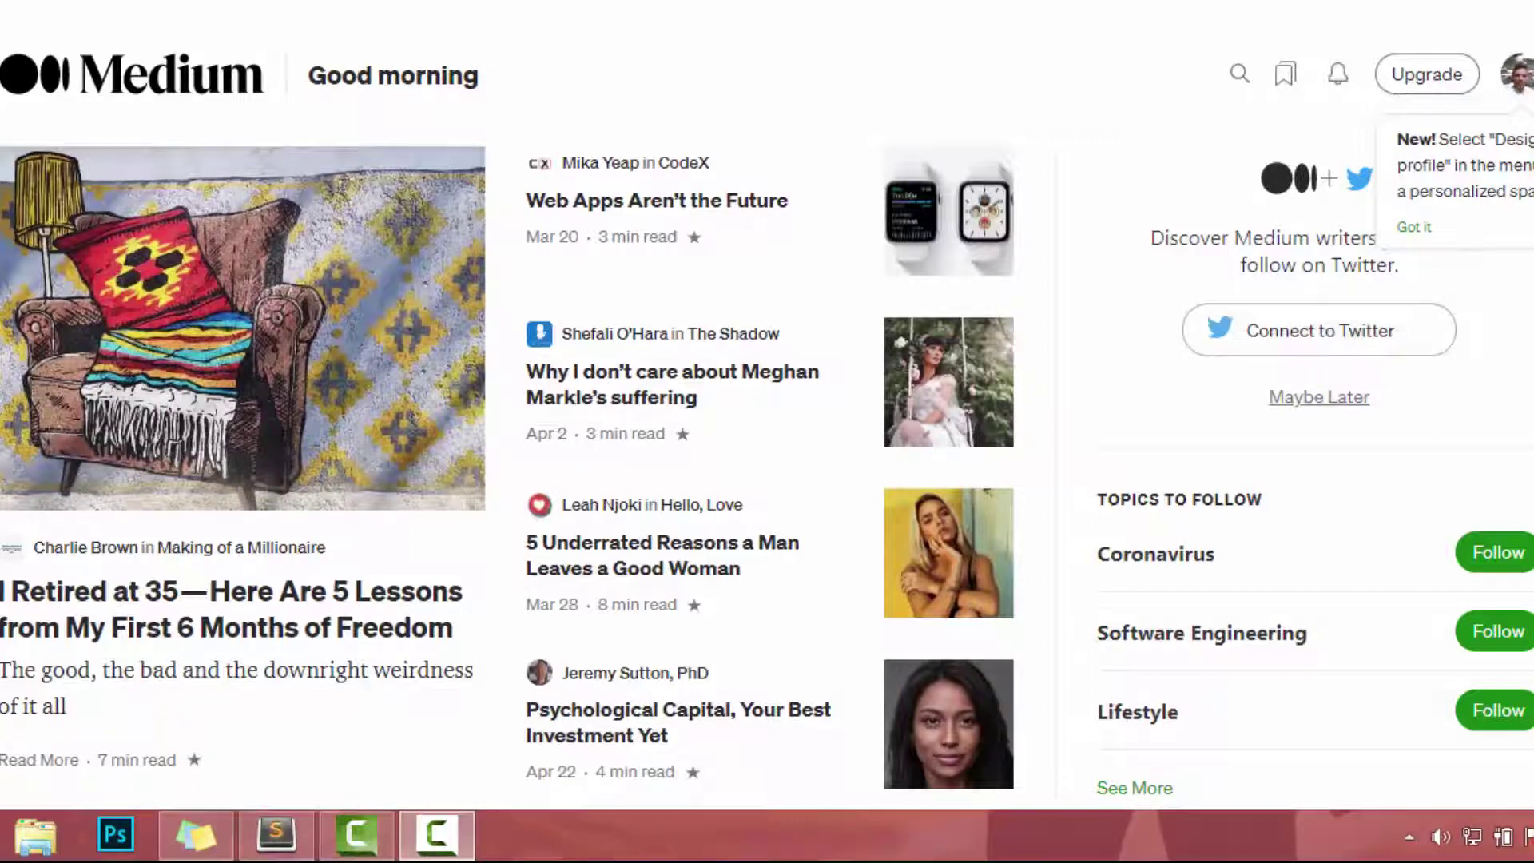
{"action": "left_click", "coordinate": [1455, 233]}
{"action": "left_click", "coordinate": [1519, 80]}
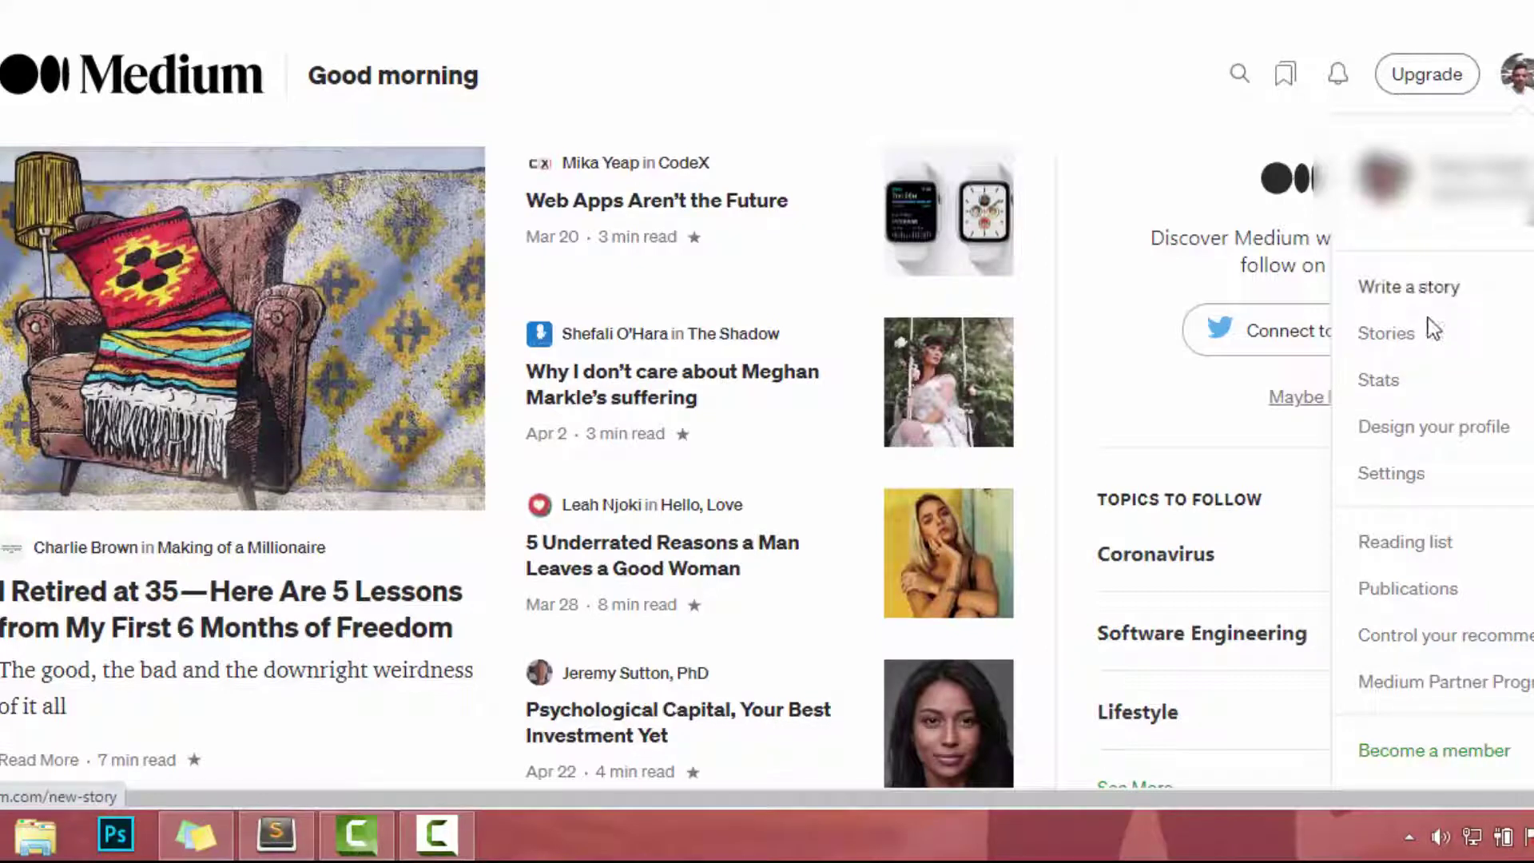
{"action": "left_click", "coordinate": [1424, 294]}
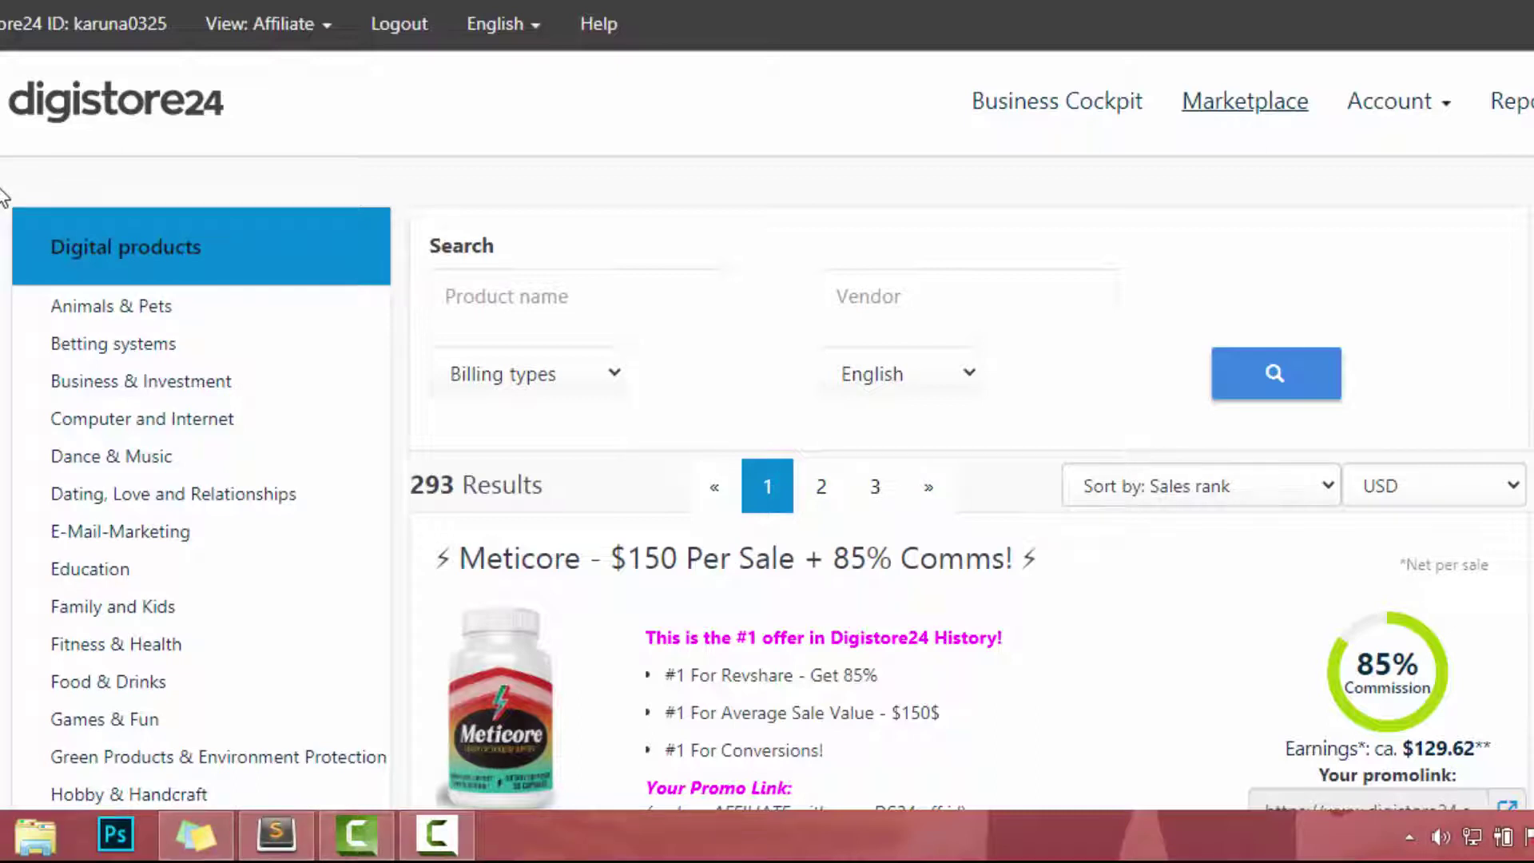
Filter the Marketplace to Animals & Pets, review A Course in Lungeing, and open its affiliate support page
{"action": "left_click", "coordinate": [80, 310]}
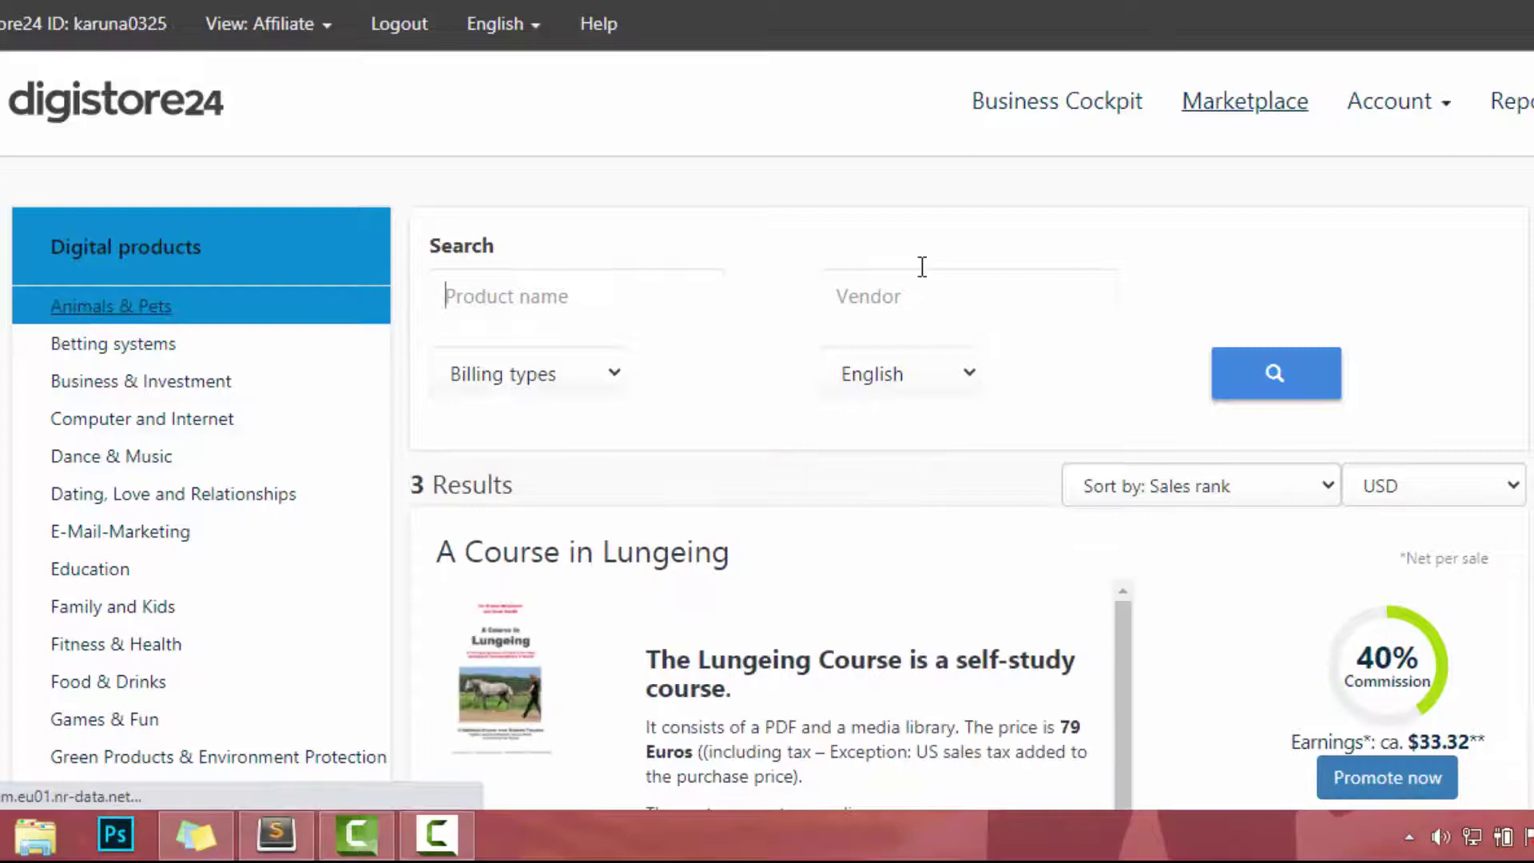
{"action": "scroll", "coordinate": [884, 291], "scroll_direction": "down", "scroll_amount": 6}
{"action": "scroll", "coordinate": [583, 357], "scroll_direction": "down", "scroll_amount": 5}
{"action": "scroll", "coordinate": [583, 357], "scroll_direction": "up", "scroll_amount": 8}
{"action": "scroll", "coordinate": [584, 358], "scroll_direction": "down", "scroll_amount": 15}
{"action": "scroll", "coordinate": [584, 358], "scroll_direction": "up", "scroll_amount": 3}
{"action": "scroll", "coordinate": [583, 357], "scroll_direction": "up", "scroll_amount": 13}
{"action": "scroll", "coordinate": [584, 357], "scroll_direction": "down", "scroll_amount": 4}
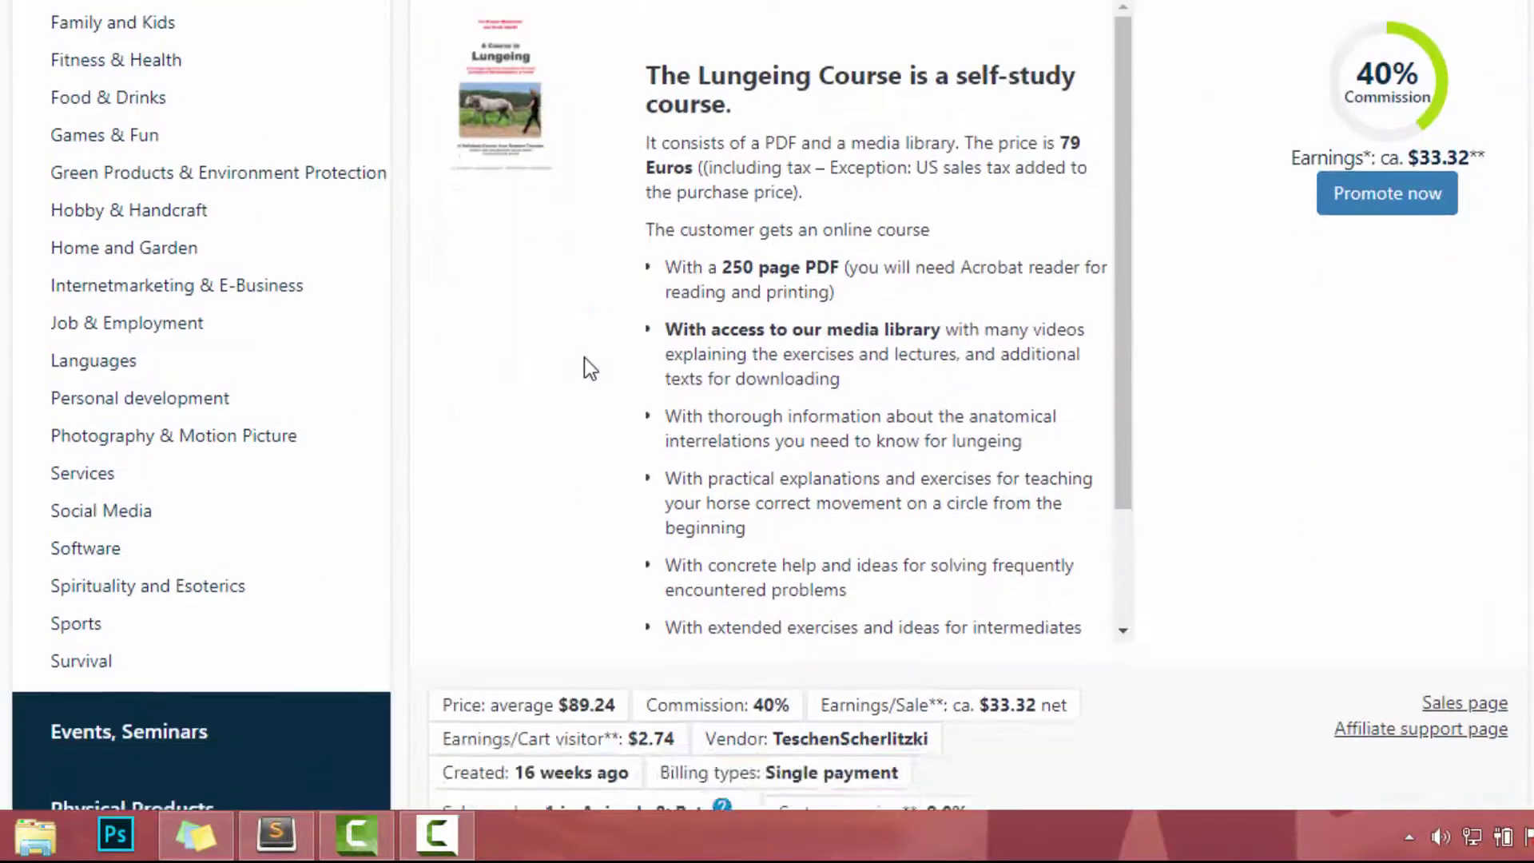
{"action": "scroll", "coordinate": [583, 357], "scroll_direction": "up", "scroll_amount": 3}
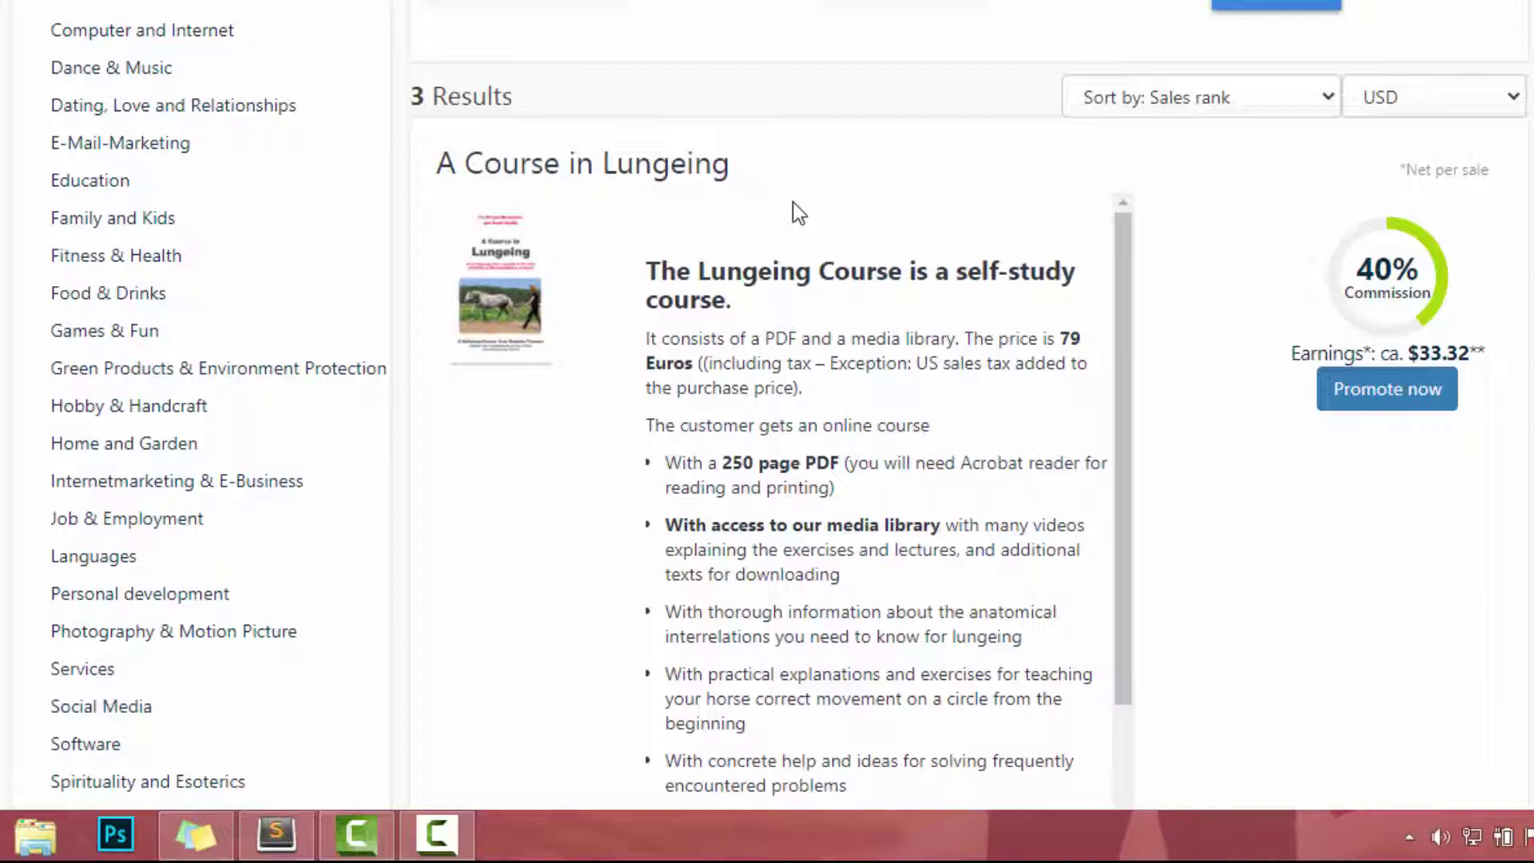
{"action": "scroll", "coordinate": [793, 201], "scroll_direction": "down", "scroll_amount": 2}
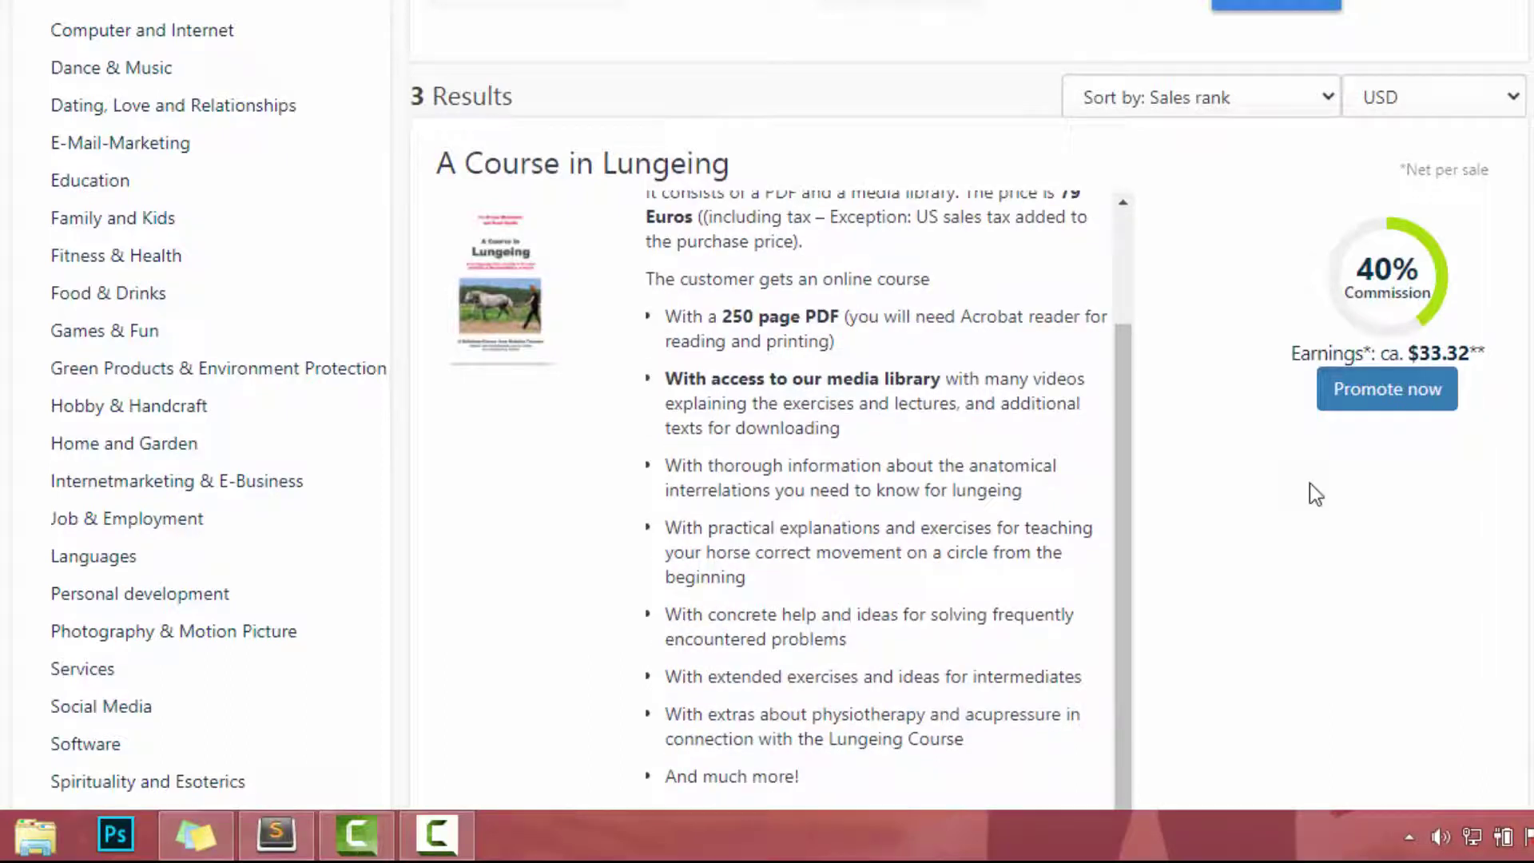
{"action": "scroll", "coordinate": [1310, 483], "scroll_direction": "down", "scroll_amount": 9}
{"action": "scroll", "coordinate": [1311, 483], "scroll_direction": "up", "scroll_amount": 4}
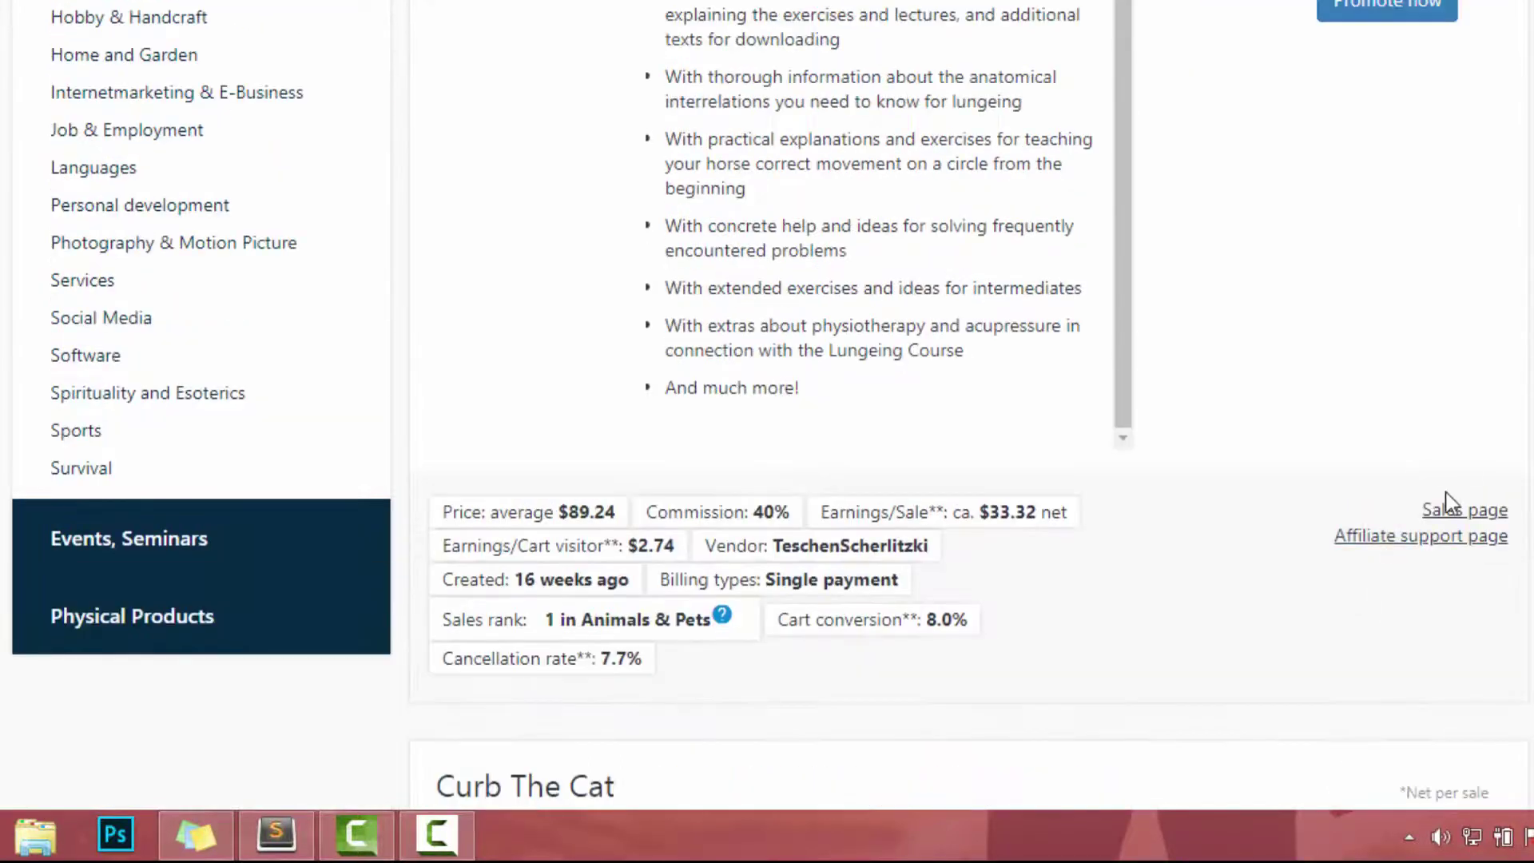
{"action": "left_click", "coordinate": [1469, 530]}
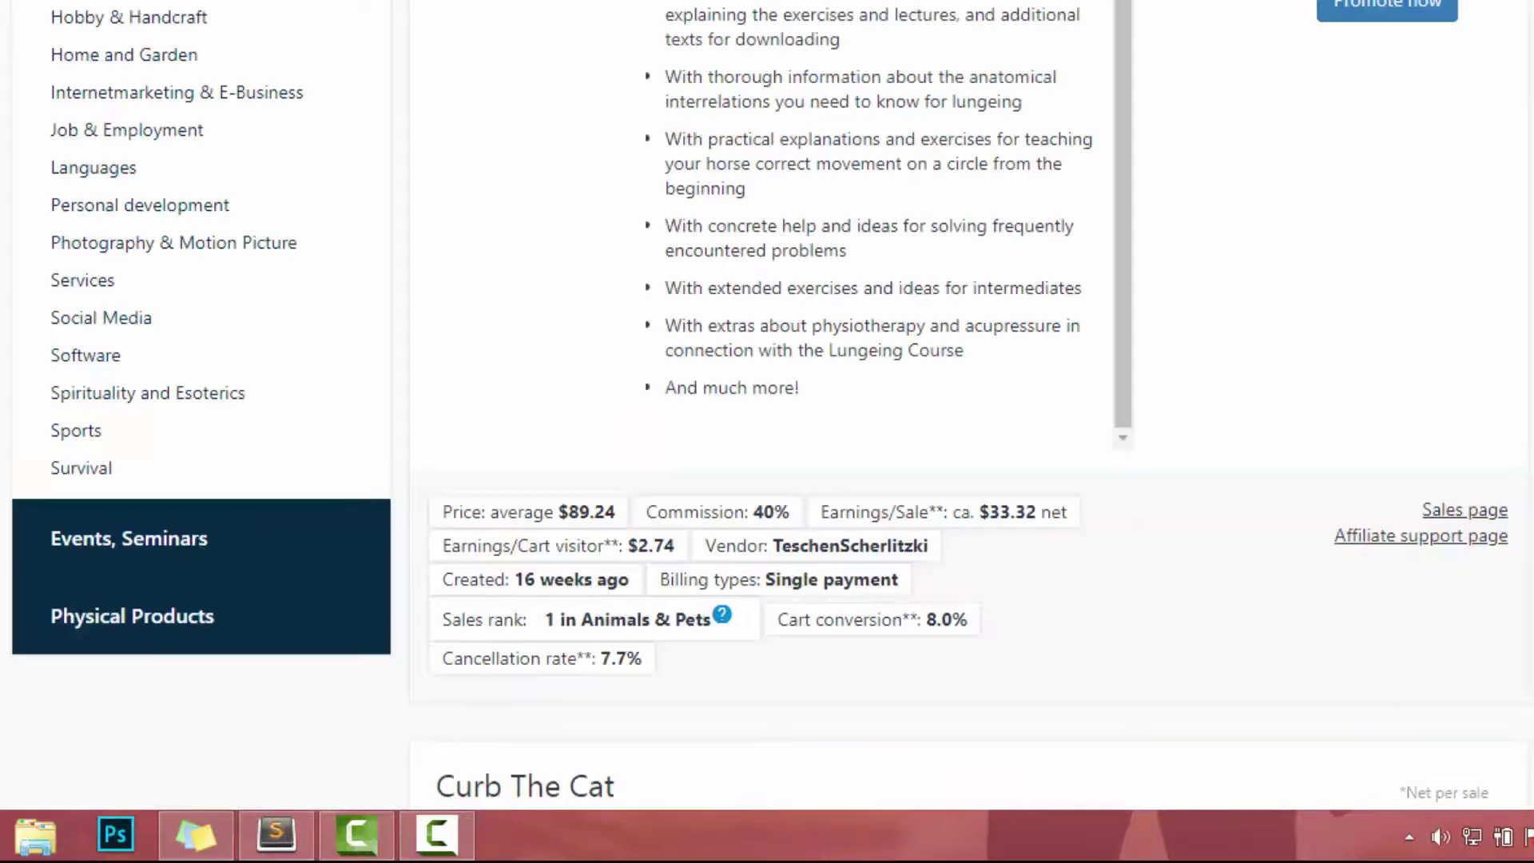
Load the Lungeing course affiliate page, save the cookie settings, and scroll through the page
{"action": "left_click", "coordinate": [1387, 533]}
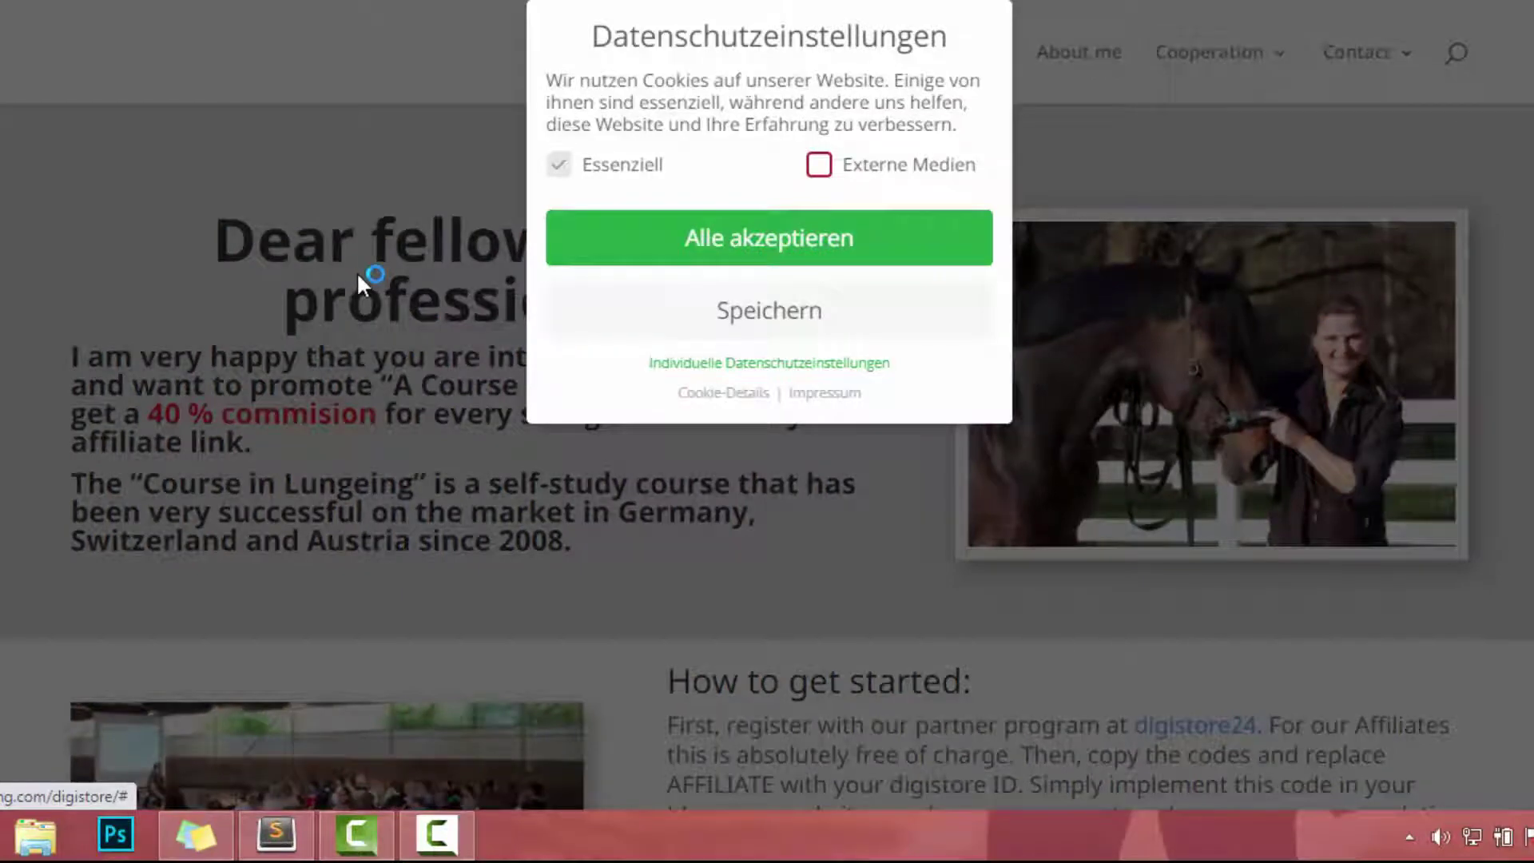
{"action": "left_click", "coordinate": [804, 324]}
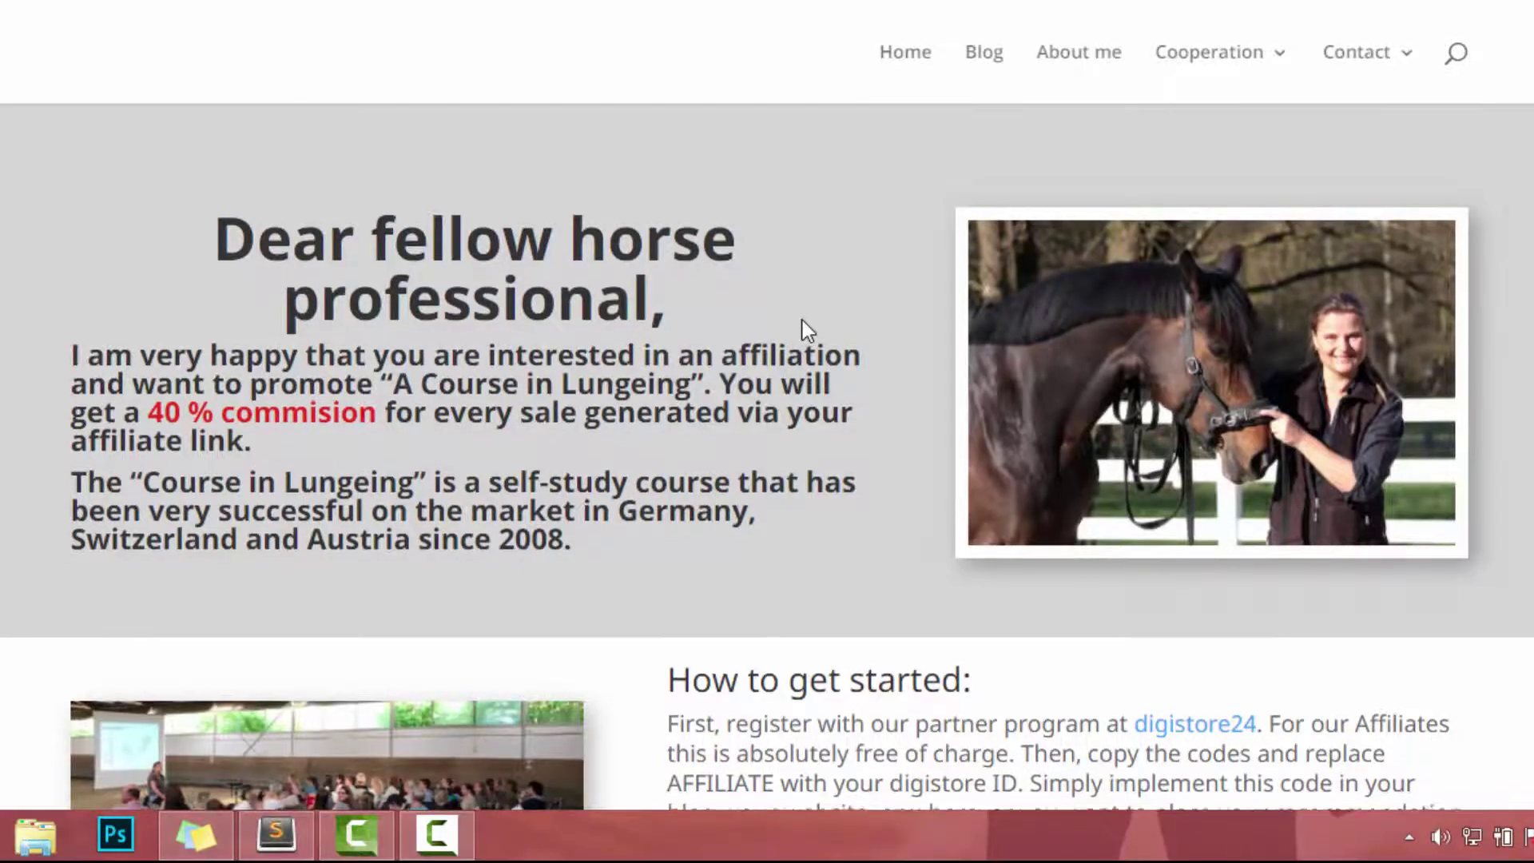
{"action": "scroll", "coordinate": [803, 324], "scroll_direction": "down", "scroll_amount": 6}
{"action": "scroll", "coordinate": [803, 324], "scroll_direction": "up", "scroll_amount": 6}
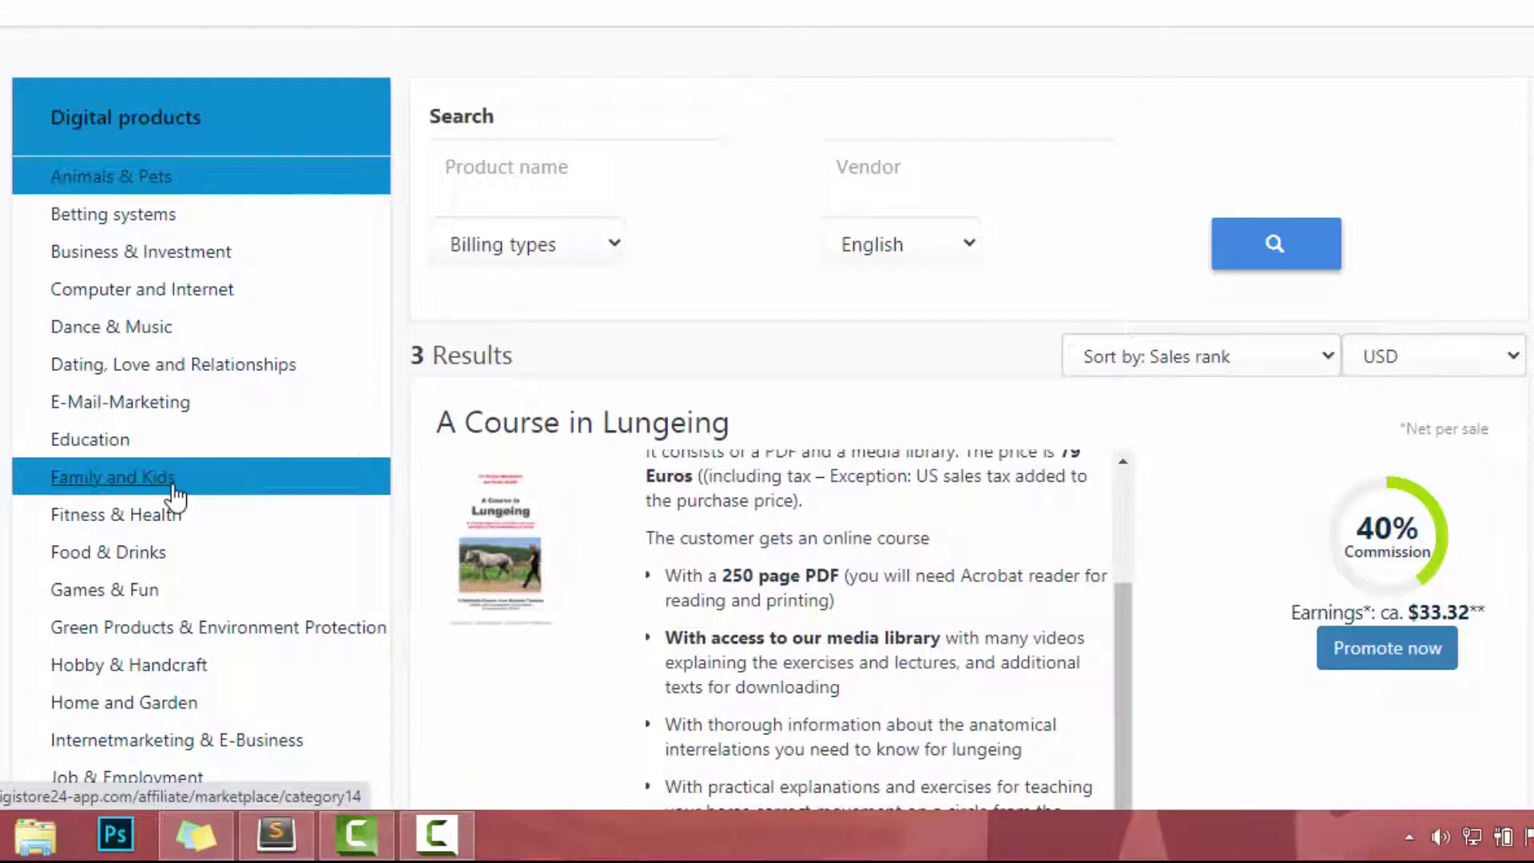
{"action": "scroll", "coordinate": [176, 496], "scroll_direction": "down", "scroll_amount": 6}
{"action": "scroll", "coordinate": [176, 495], "scroll_direction": "up", "scroll_amount": 3}
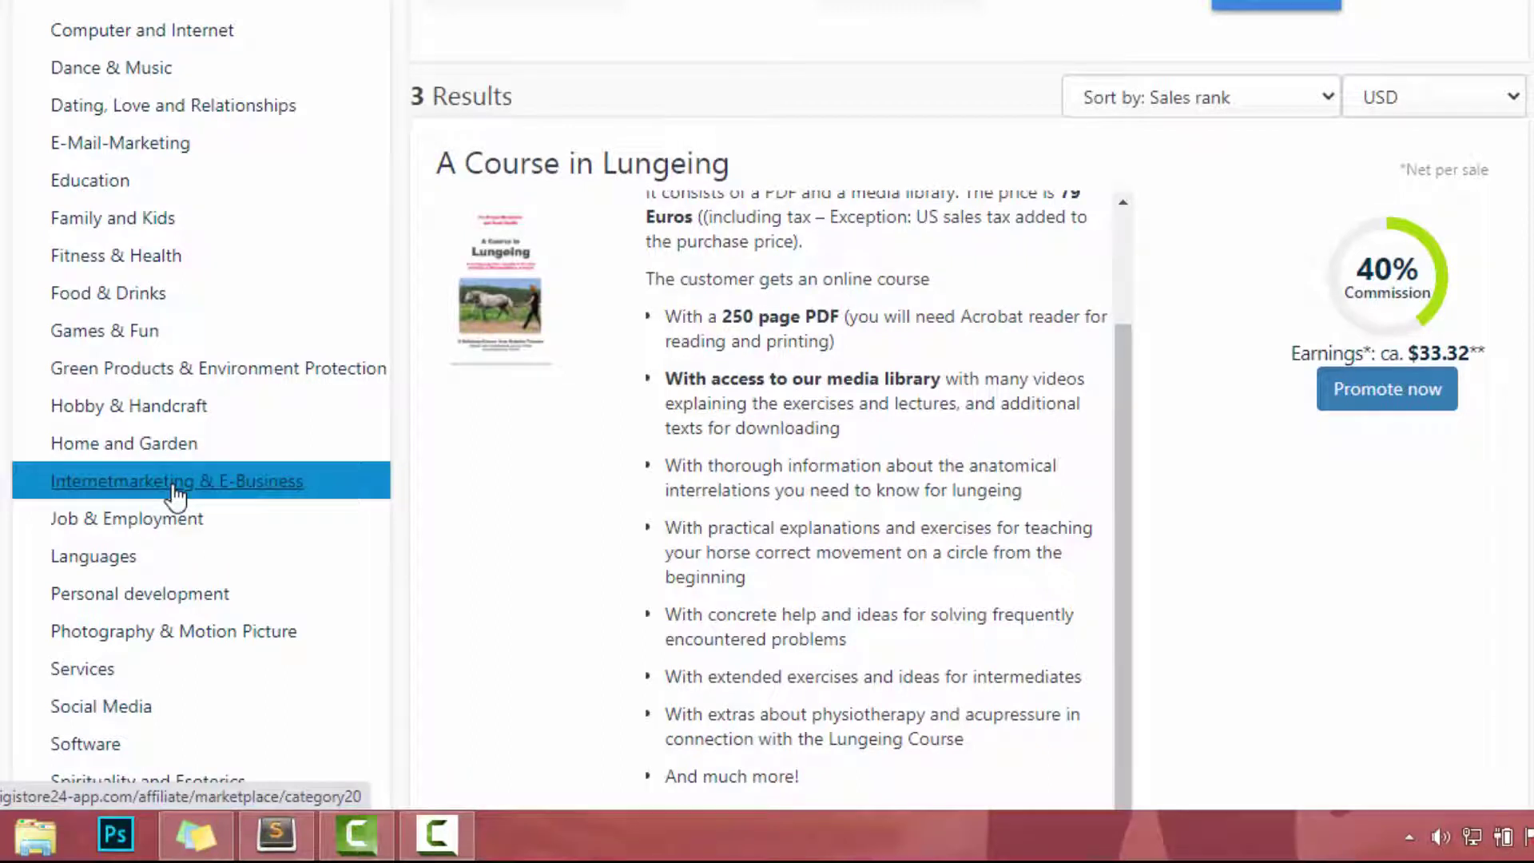
{"action": "scroll", "coordinate": [174, 496], "scroll_direction": "up", "scroll_amount": 5}
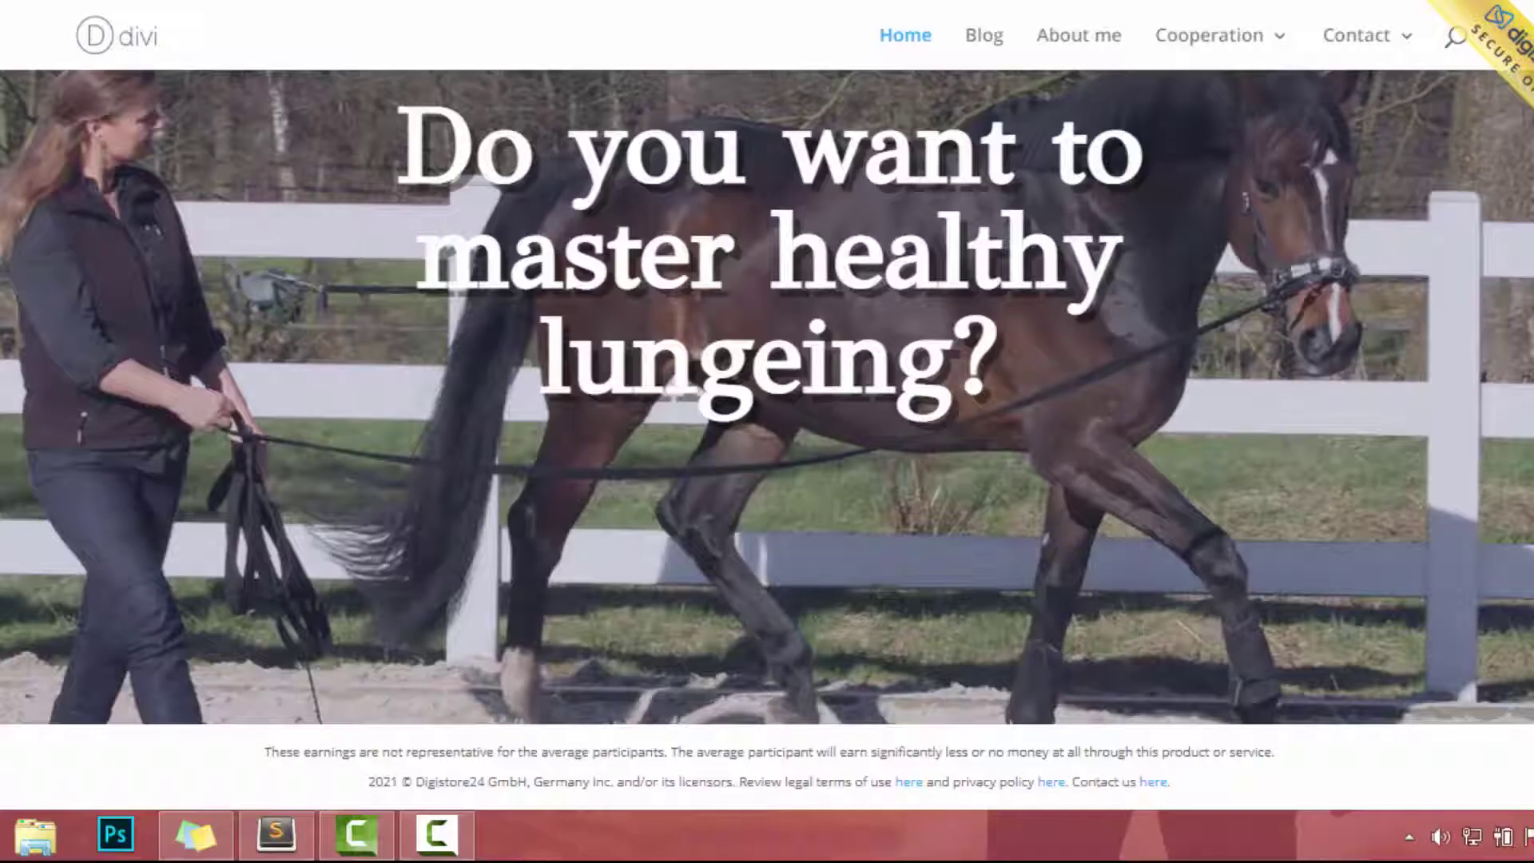
In a new tab, search 'how to feed a horse quora' and open 'What is the best horse feed? - Quora'
{"action": "key", "text": "ctrl+t"}
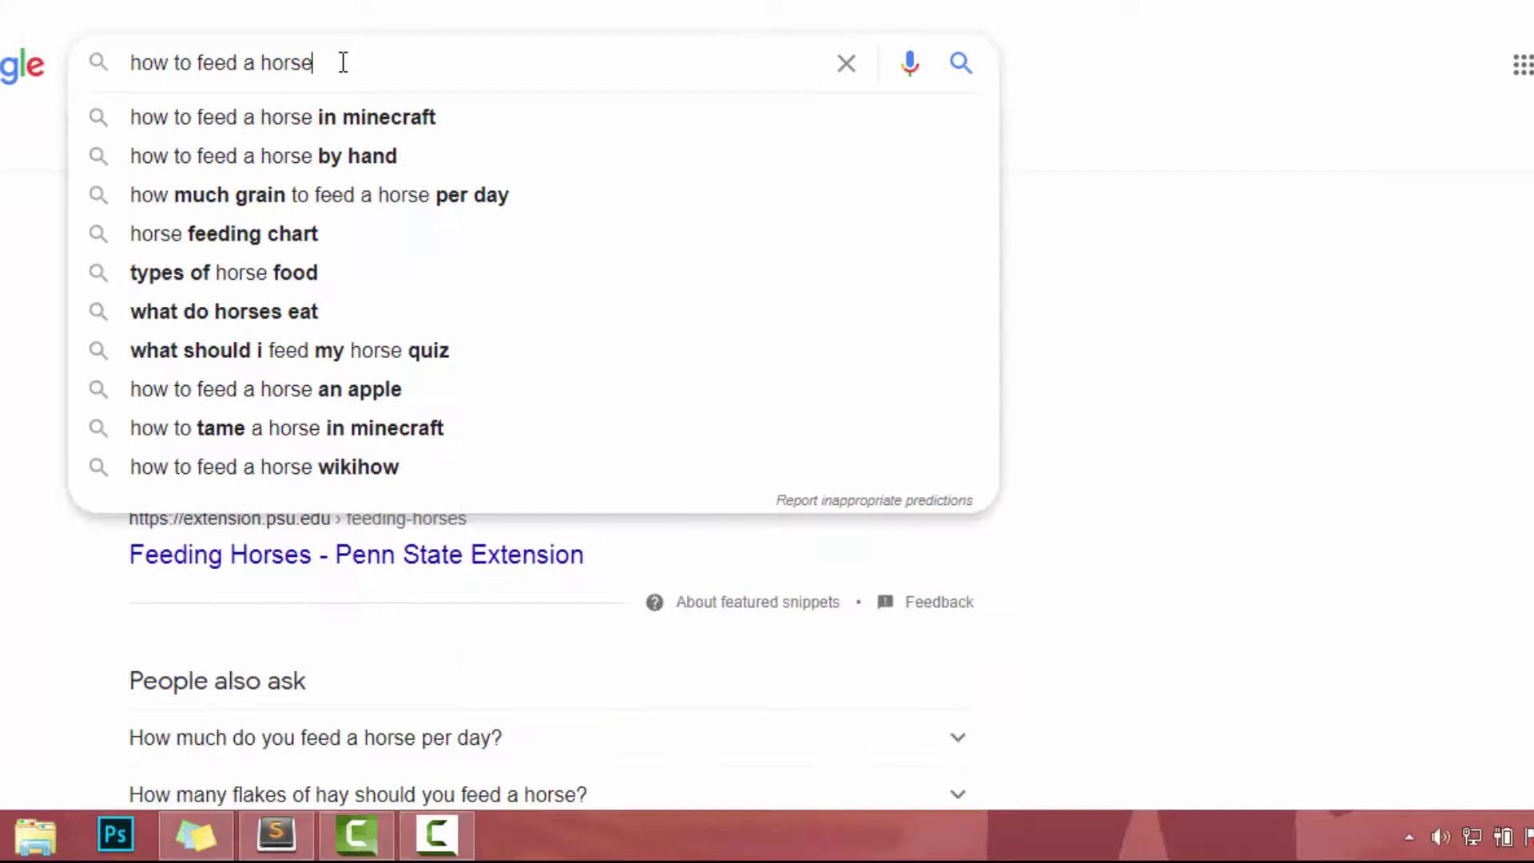
{"action": "type", "text": "quora"}
{"action": "key", "text": "Return"}
{"action": "scroll", "coordinate": [120, 284], "scroll_direction": "down", "scroll_amount": 2}
{"action": "scroll", "coordinate": [123, 290], "scroll_direction": "up", "scroll_amount": 2}
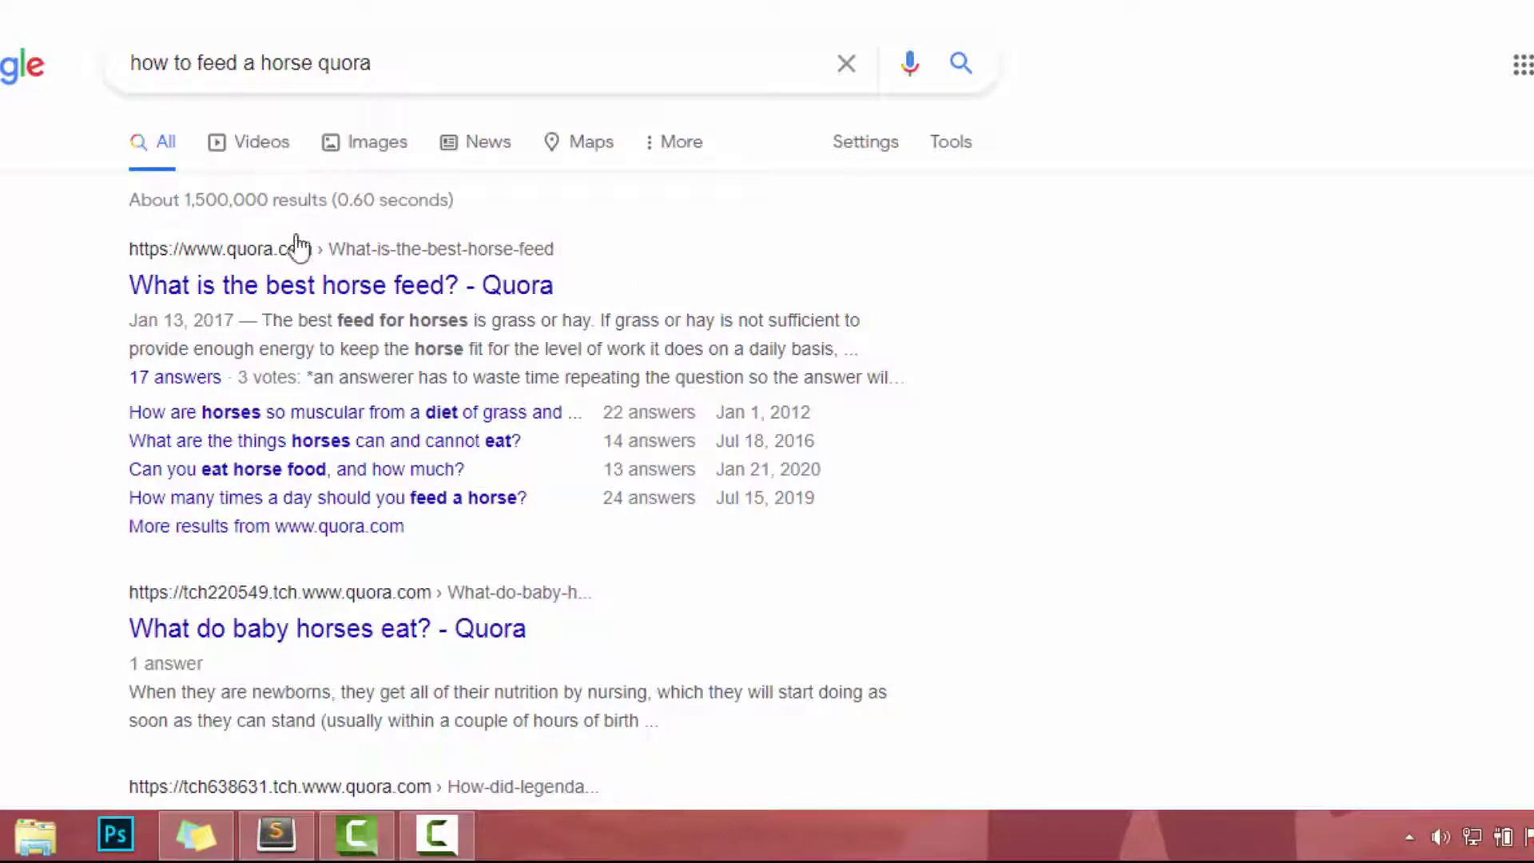
{"action": "left_click", "coordinate": [244, 312]}
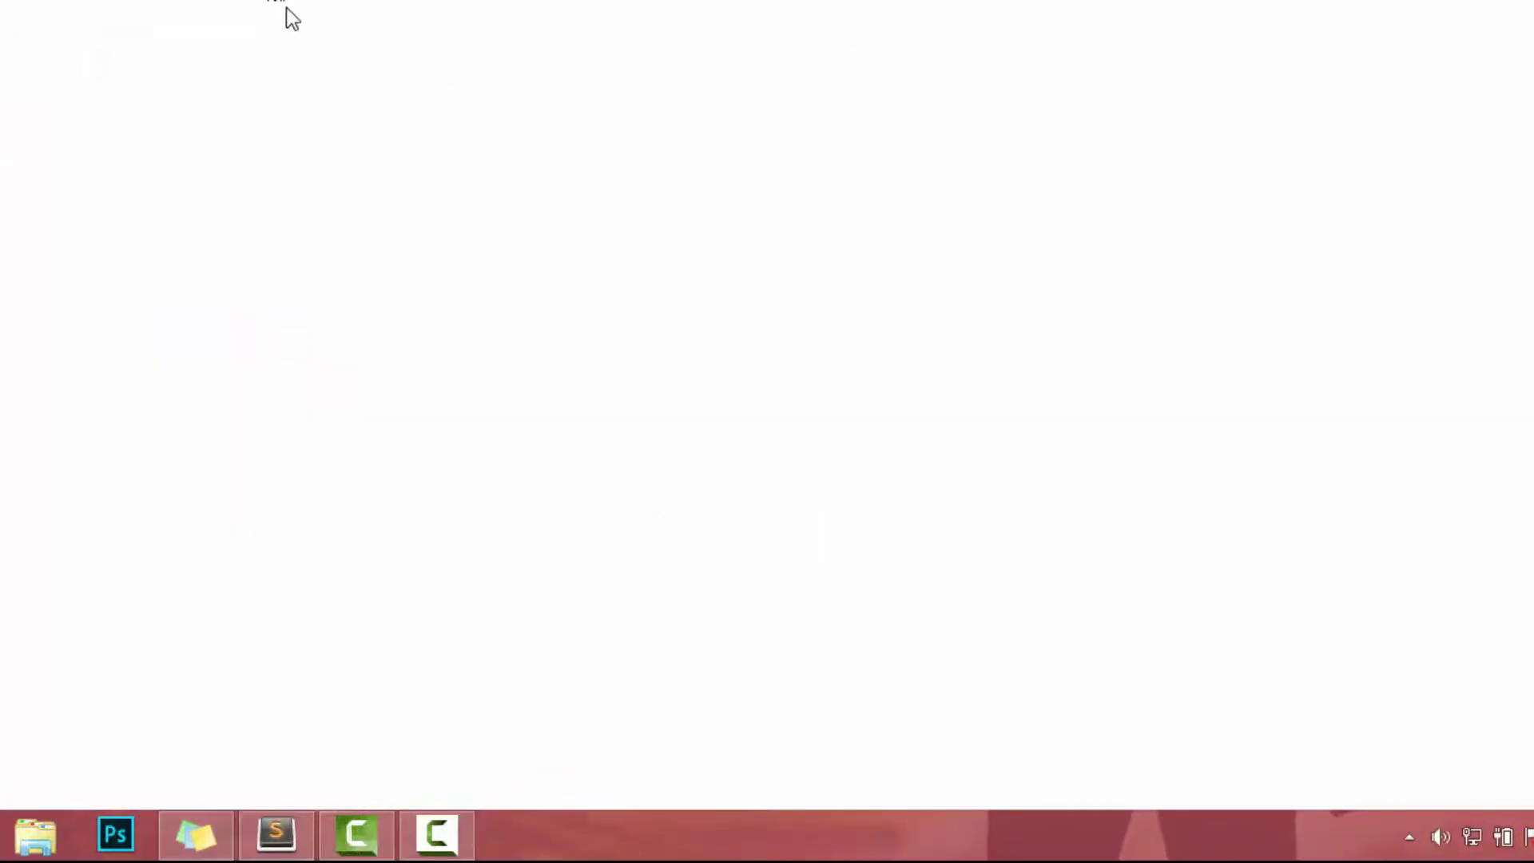
Scroll to the top Quora answer and expand it to show the full text
{"action": "scroll", "coordinate": [50, 344], "scroll_direction": "down", "scroll_amount": 15}
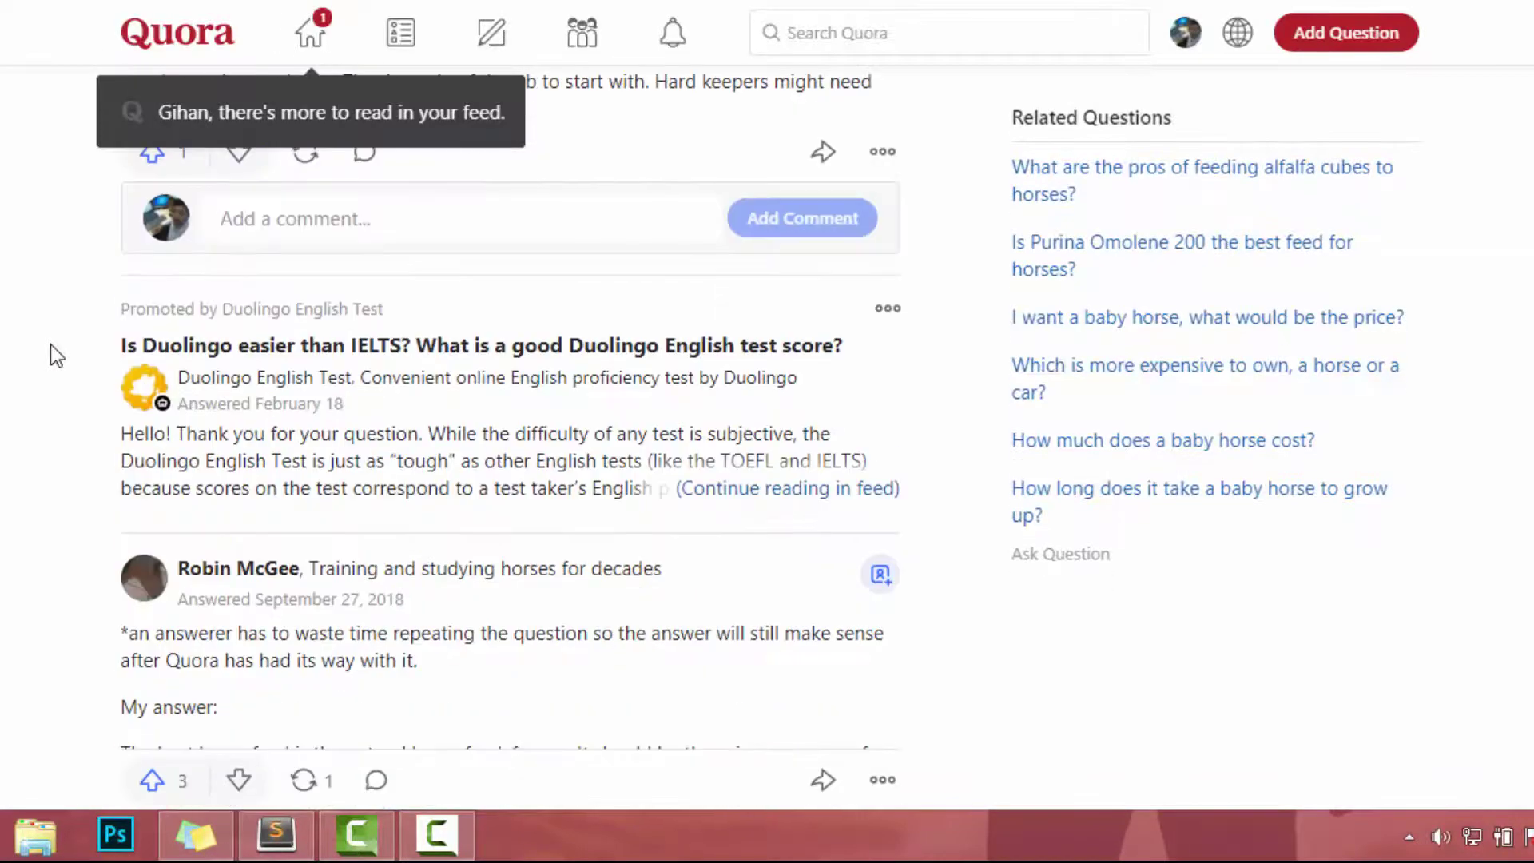
{"action": "scroll", "coordinate": [50, 346], "scroll_direction": "down", "scroll_amount": 15}
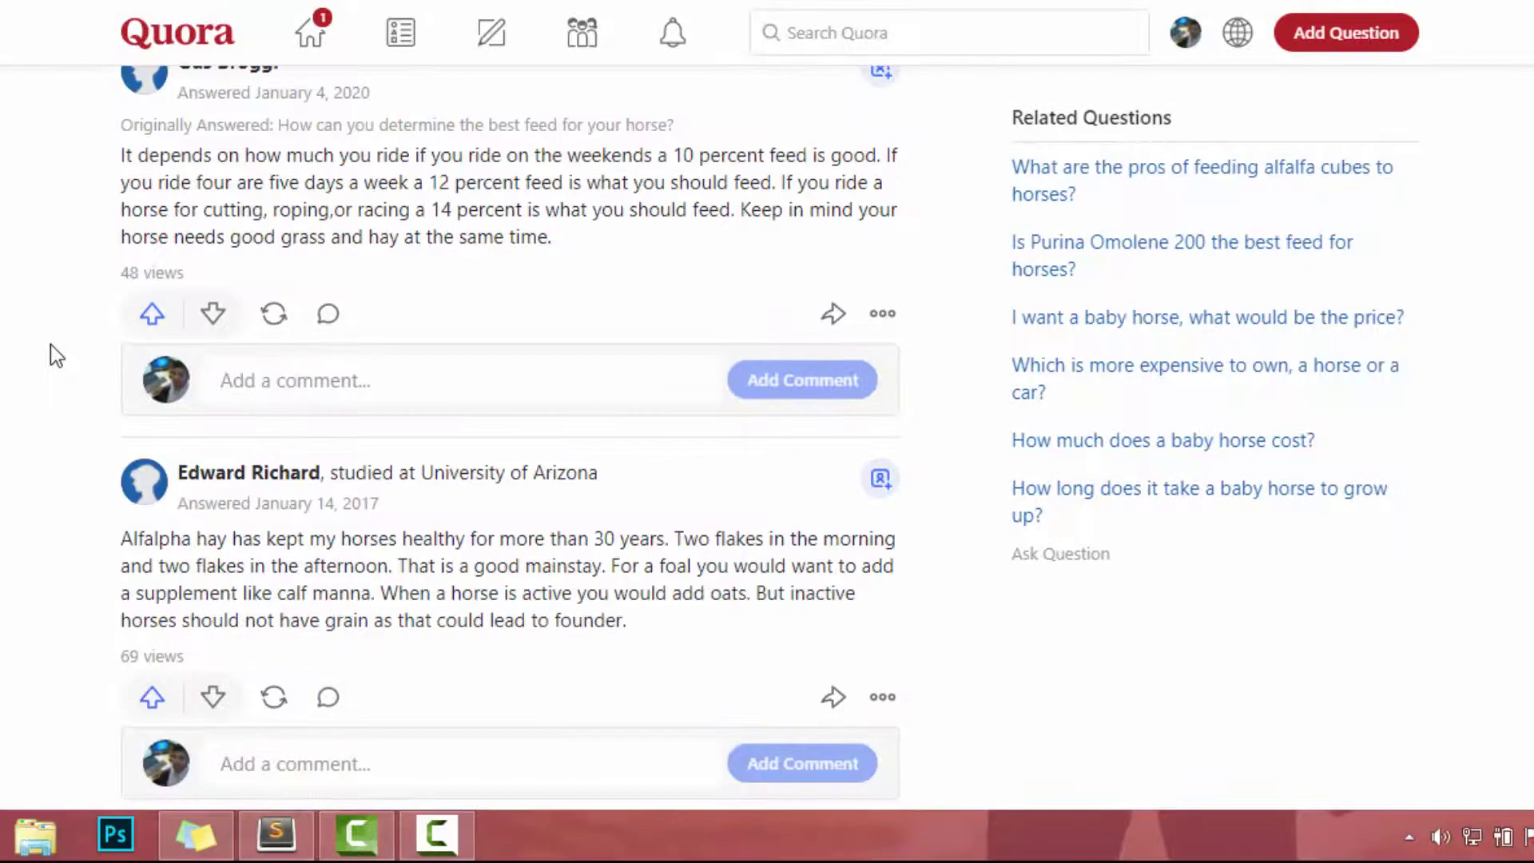
{"action": "scroll", "coordinate": [51, 343], "scroll_direction": "down", "scroll_amount": 10}
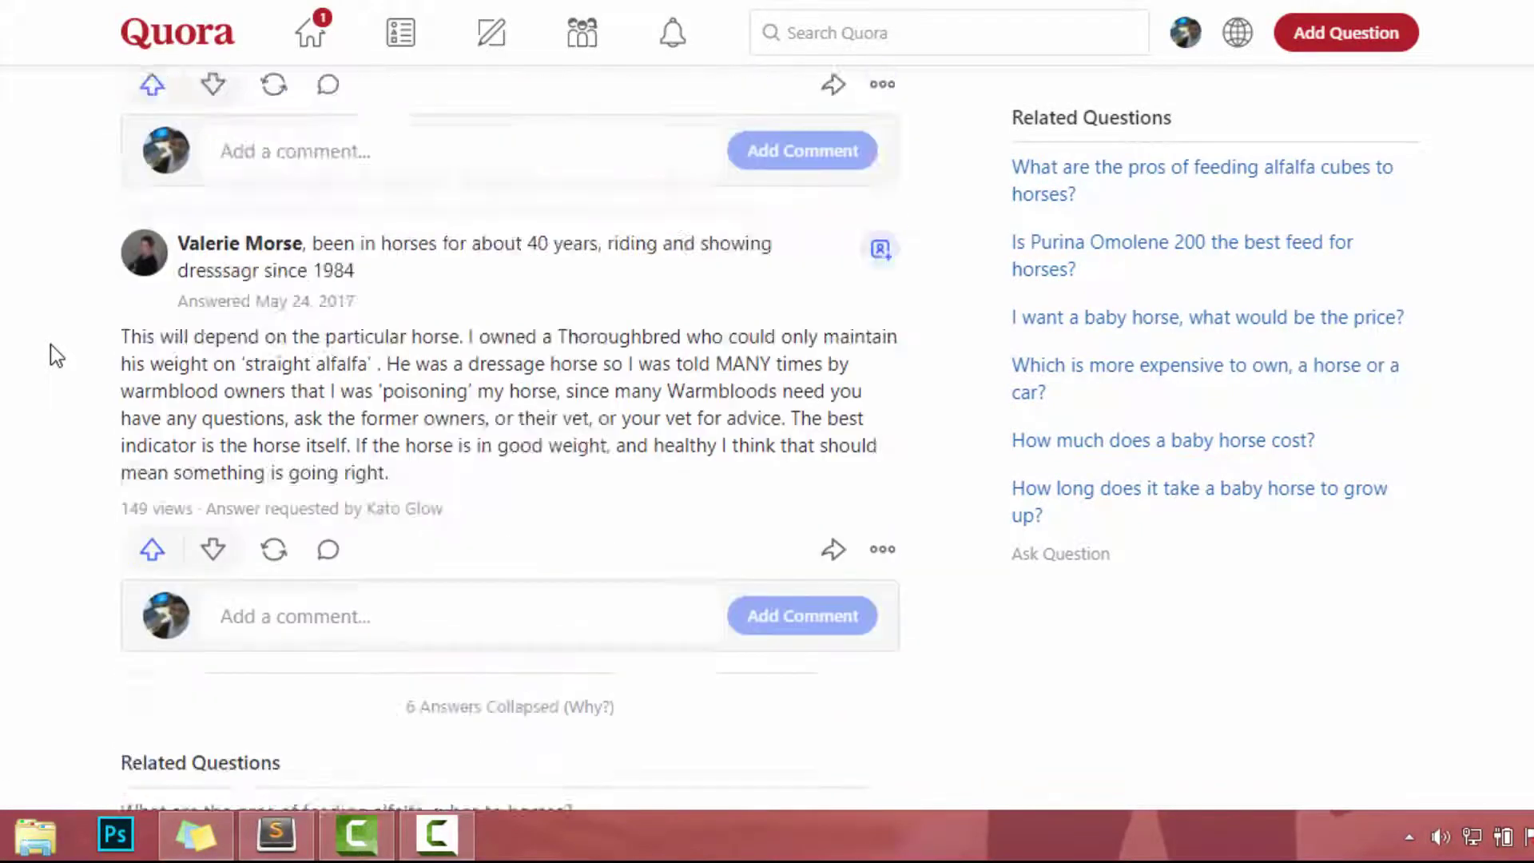
{"action": "left_click", "coordinate": [266, 499]}
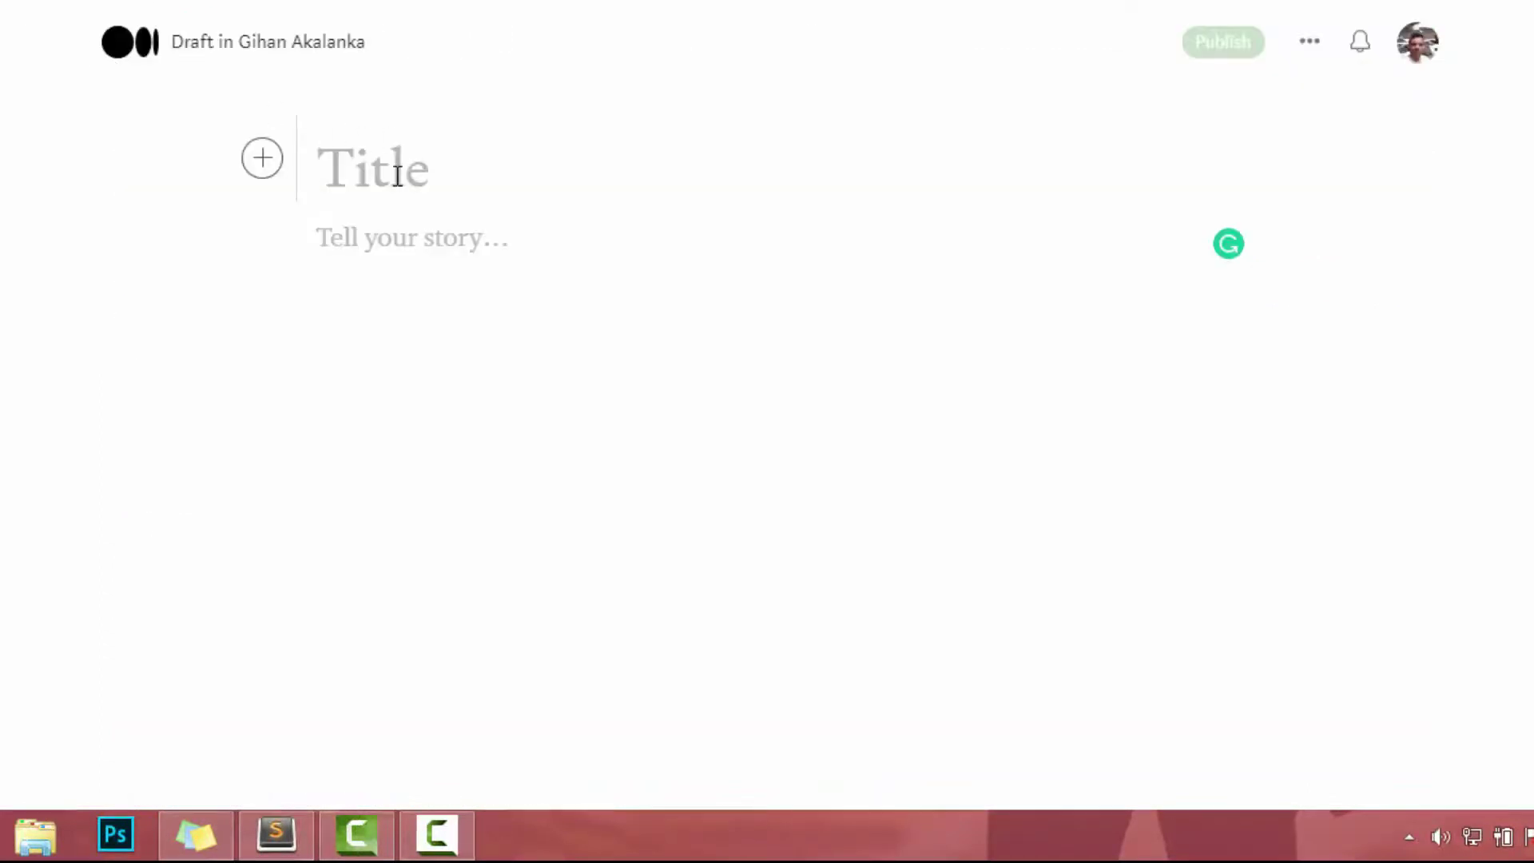
Capitalise the draft title to 'How to feed a horse' and paste the forage answer into the body
{"action": "type", "text": "how to feed a horse"}
{"action": "left_click_drag", "start_coordinate": [324, 185], "coordinate": [345, 185]}
{"action": "type", "text": "H"}
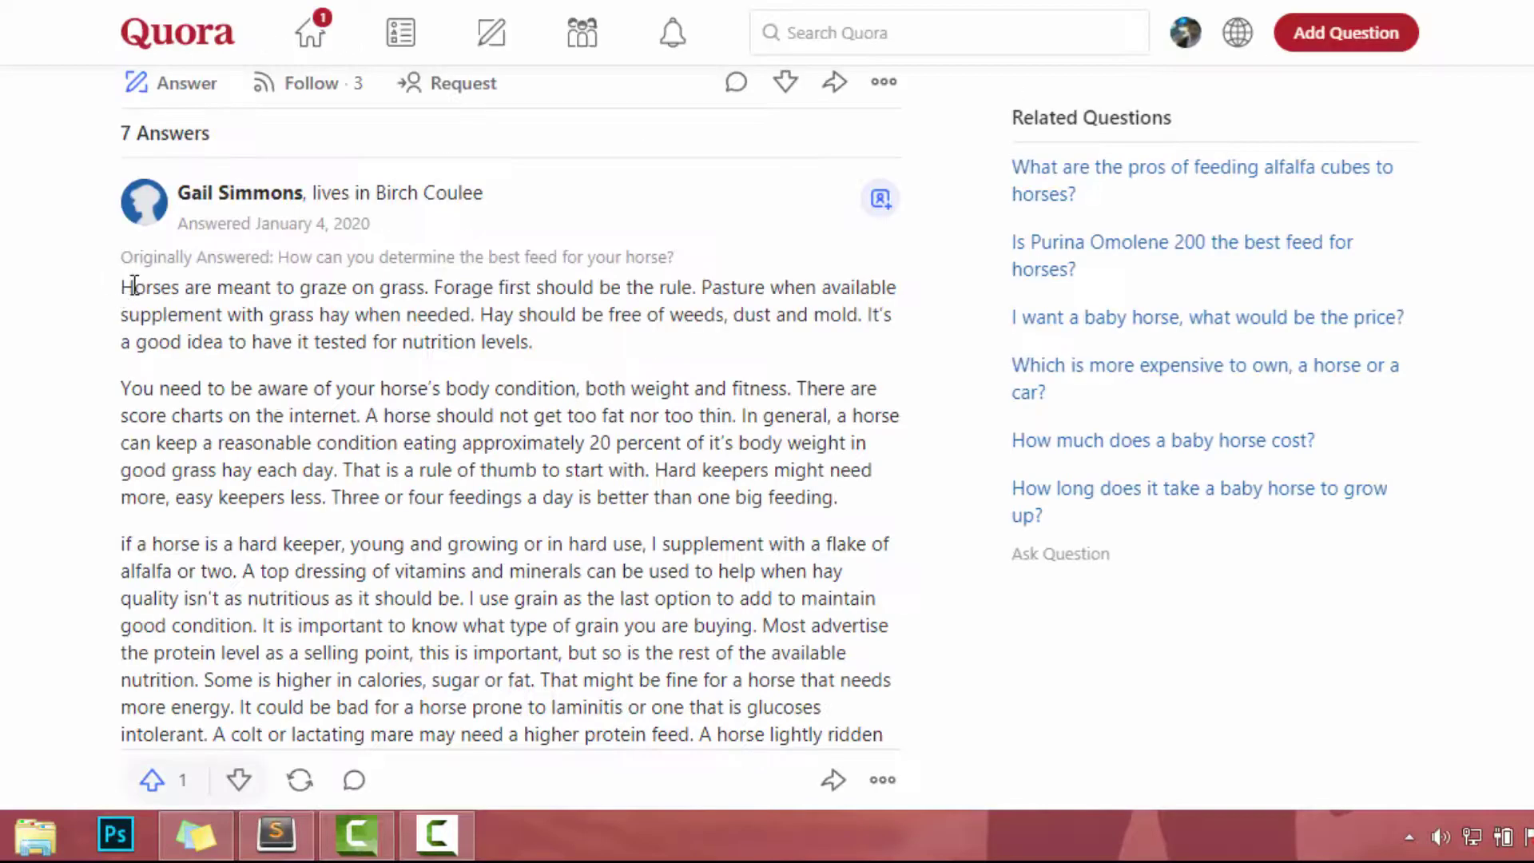
{"action": "left_click_drag", "start_coordinate": [121, 287], "coordinate": [722, 386]}
{"action": "key", "text": "ctrl+c"}
{"action": "scroll", "coordinate": [721, 386], "scroll_direction": "down", "scroll_amount": 7}
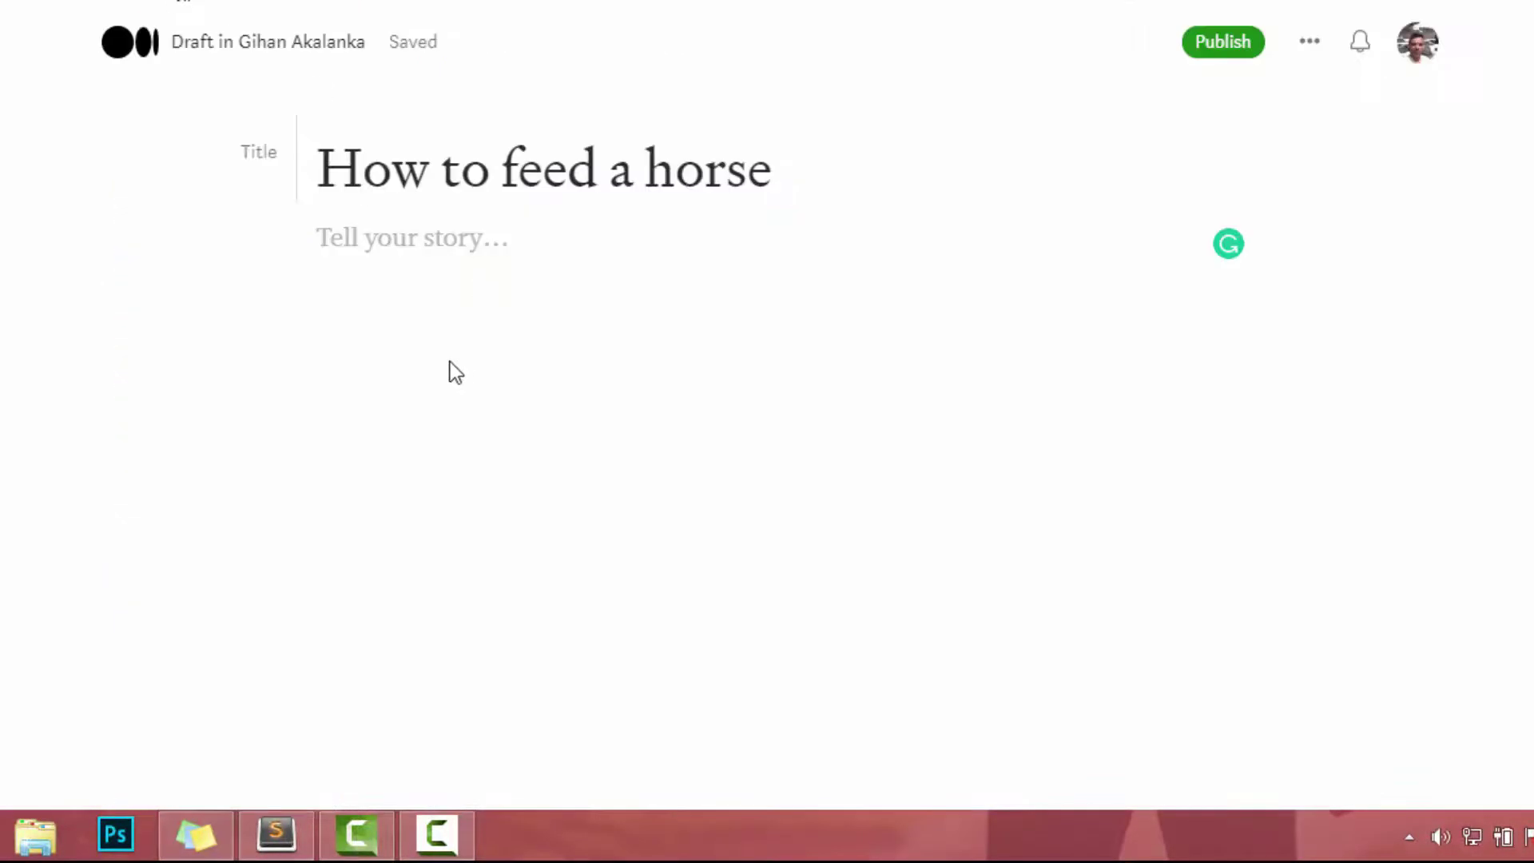
{"action": "left_click", "coordinate": [452, 244]}
{"action": "key", "text": "ctrl+v"}
Add an empty paragraph after the introduction, then remove it again
{"action": "scroll", "coordinate": [756, 299], "scroll_direction": "up", "scroll_amount": 10}
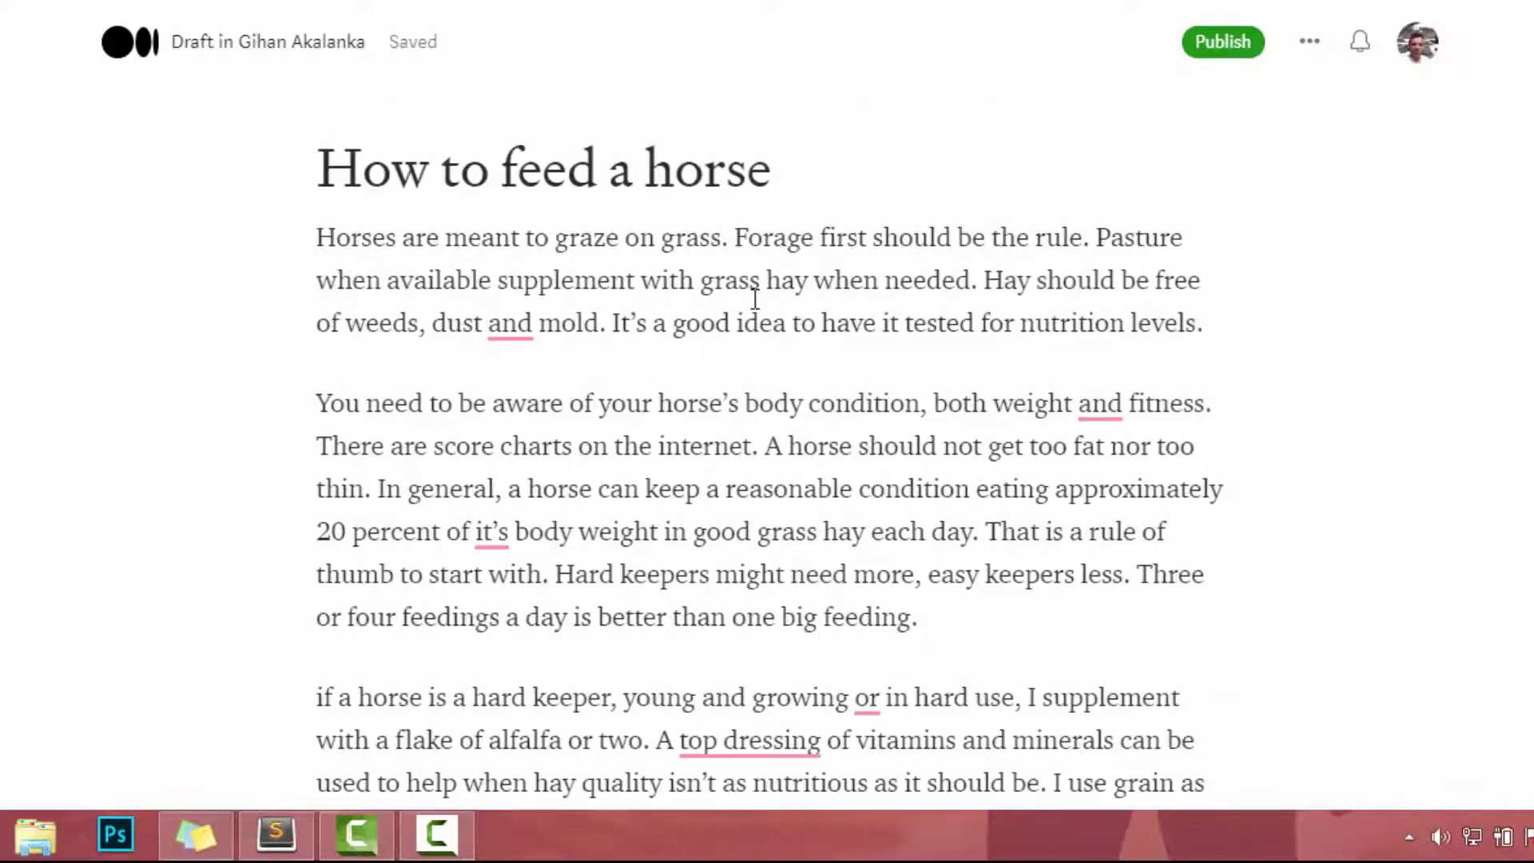
{"action": "left_click", "coordinate": [1212, 322]}
{"action": "key", "text": "Return"}
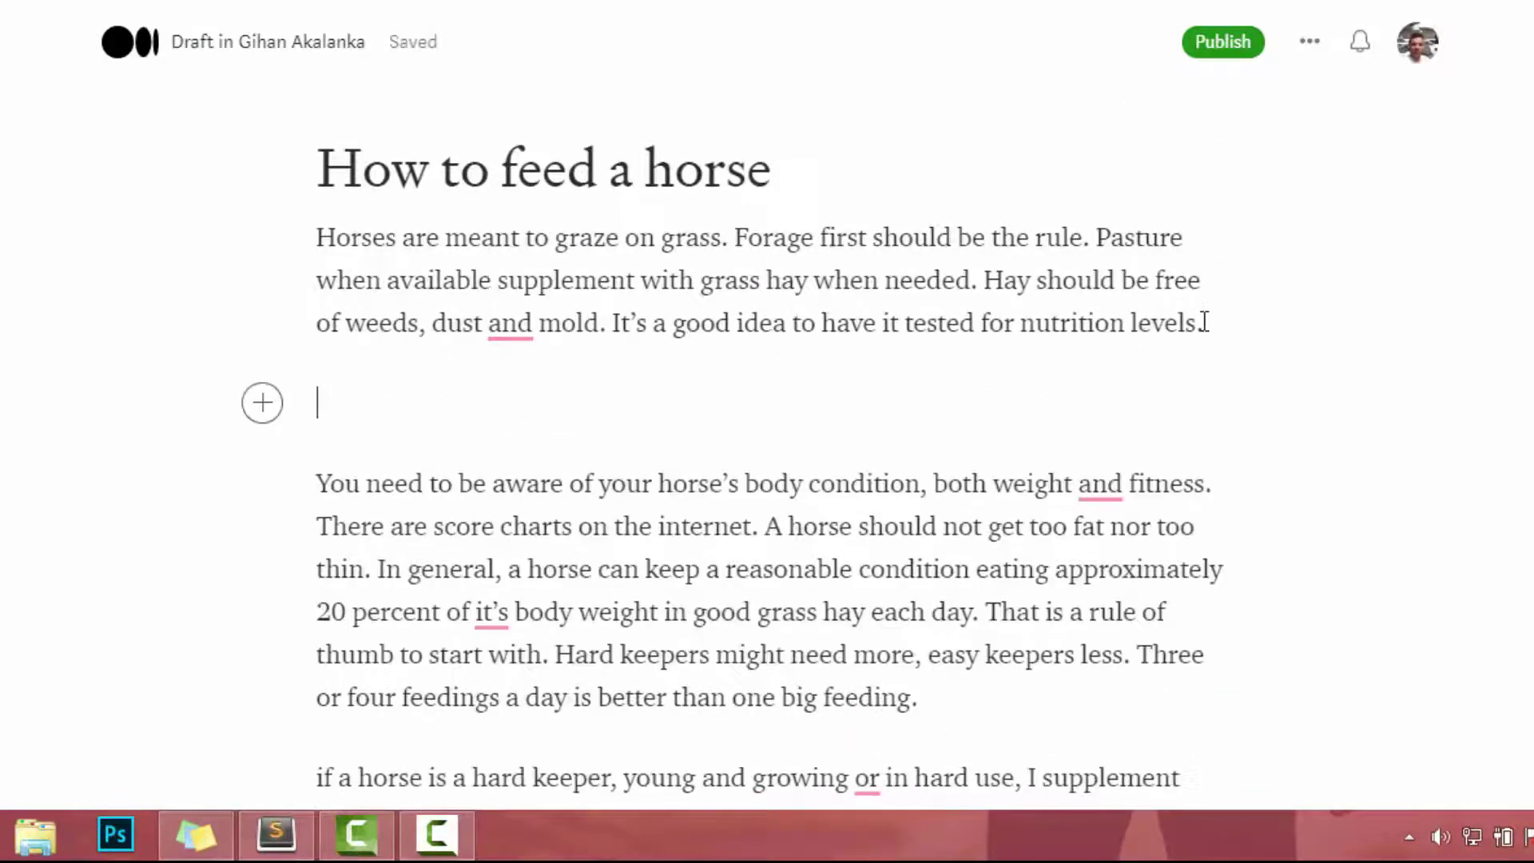
{"action": "left_click_drag", "start_coordinate": [315, 249], "coordinate": [1112, 219]}
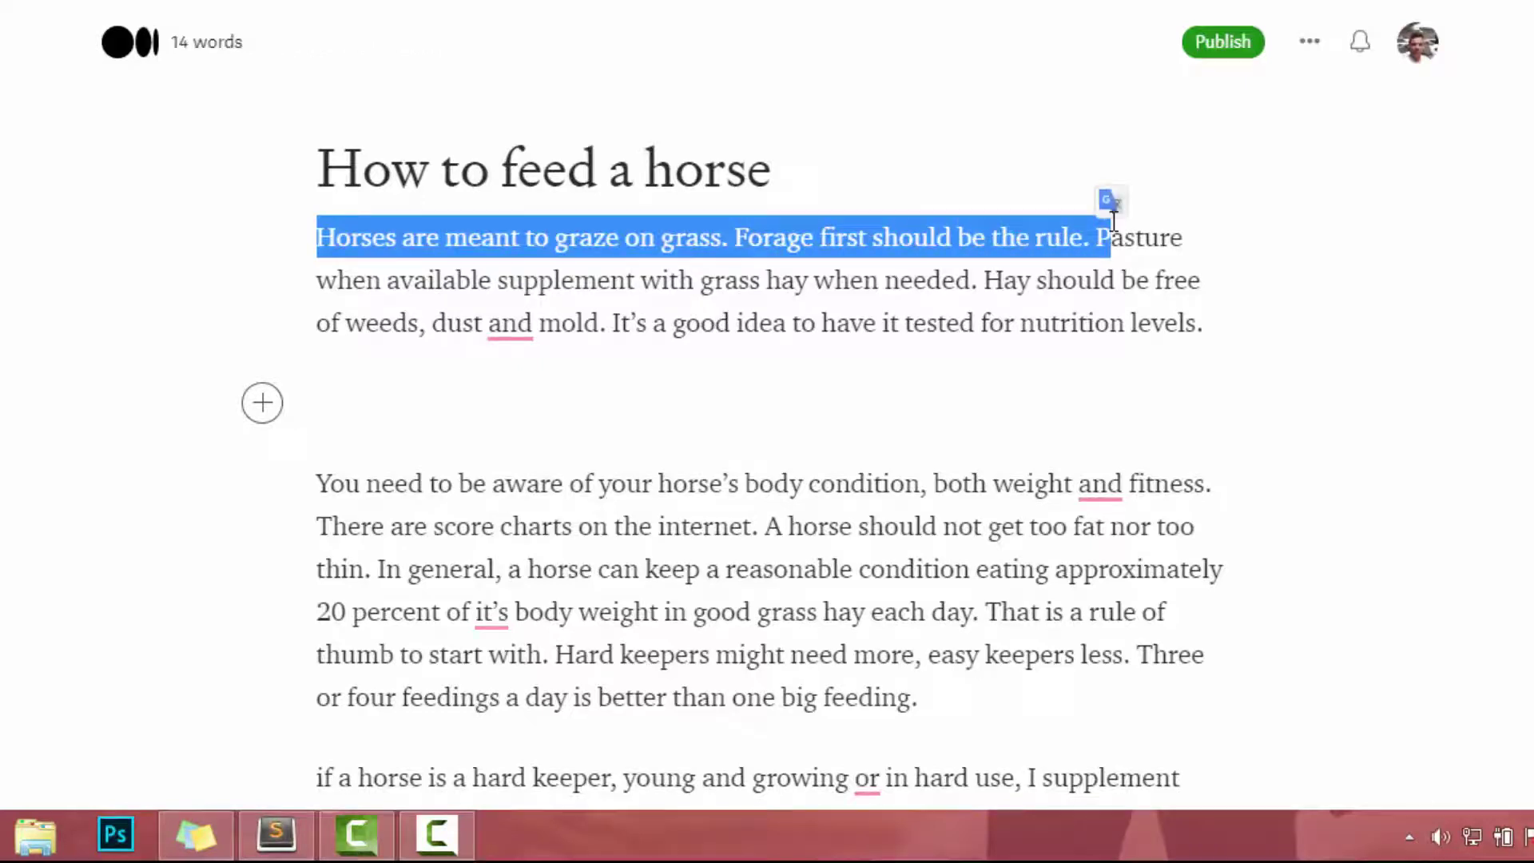
{"action": "left_click", "coordinate": [1158, 343], "text": "shift"}
{"action": "left_click", "coordinate": [388, 394]}
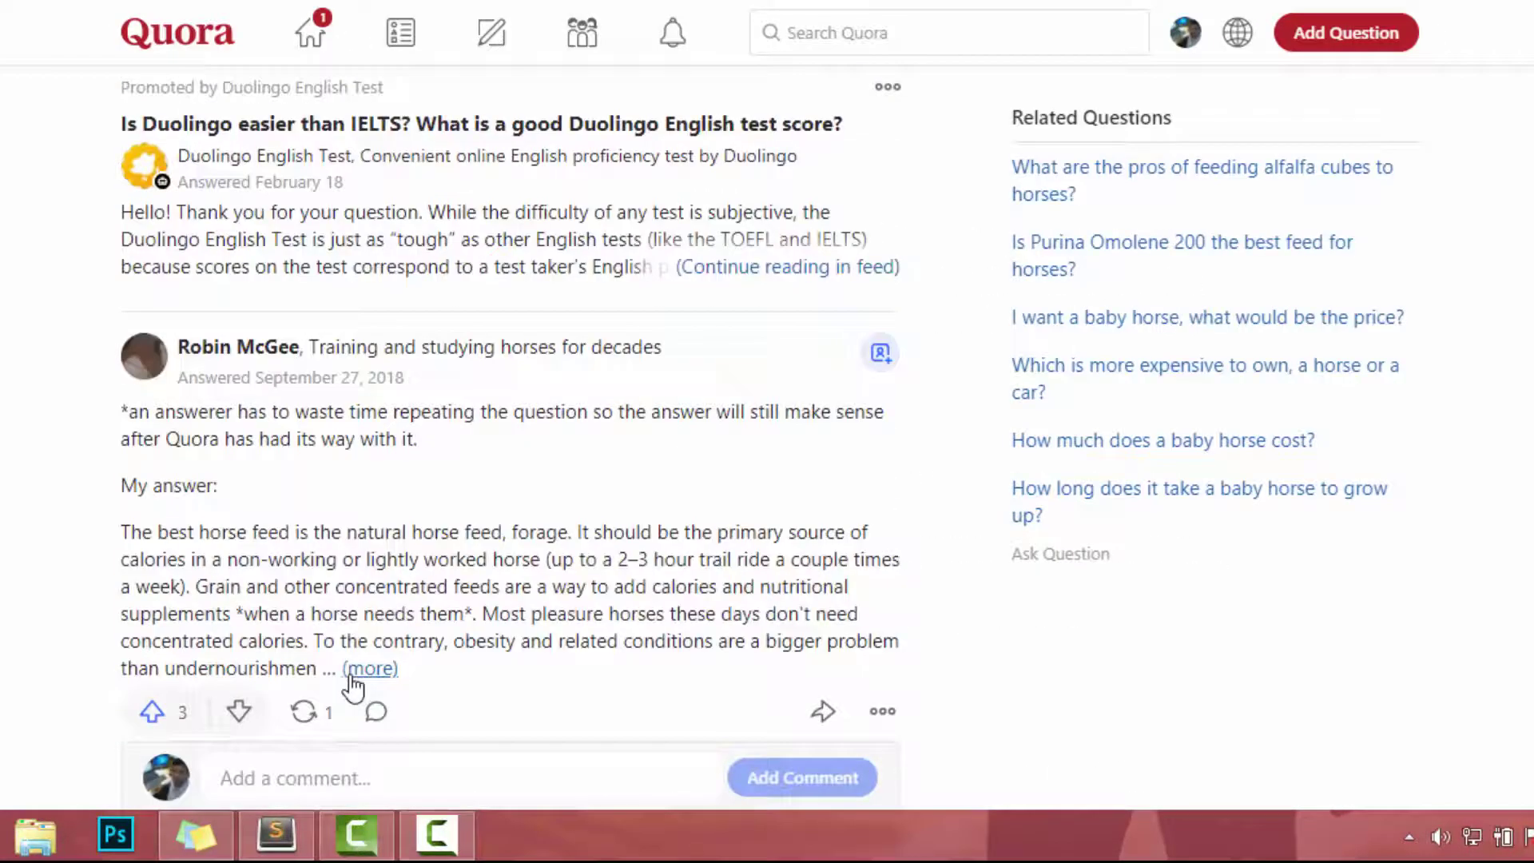
{"action": "left_click", "coordinate": [351, 671]}
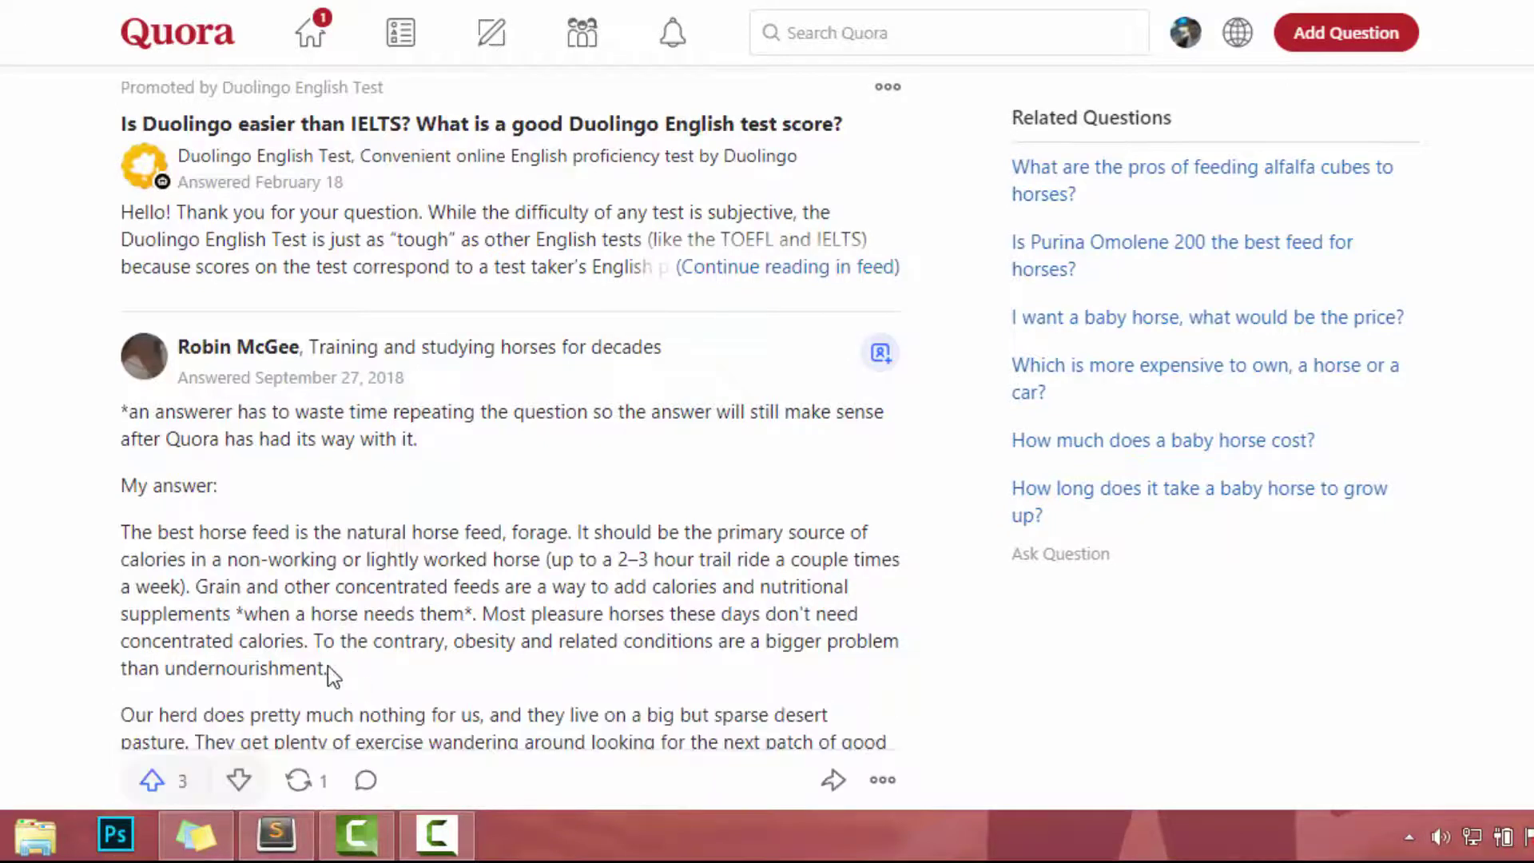
{"action": "scroll", "coordinate": [298, 651], "scroll_direction": "down", "scroll_amount": 3}
{"action": "scroll", "coordinate": [298, 646], "scroll_direction": "down", "scroll_amount": 10}
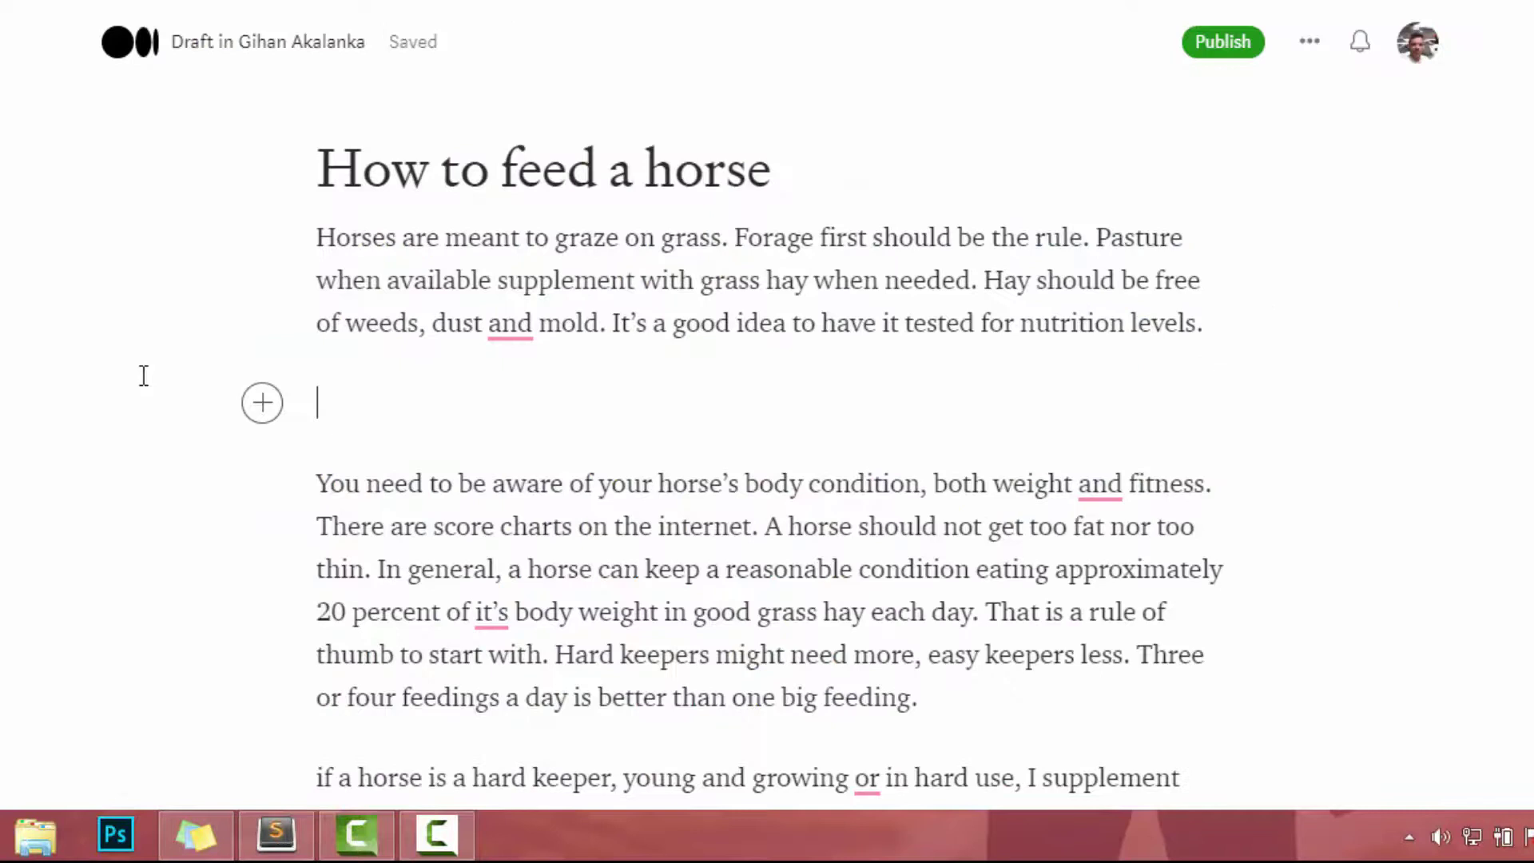
{"action": "key", "text": "BackSpace"}
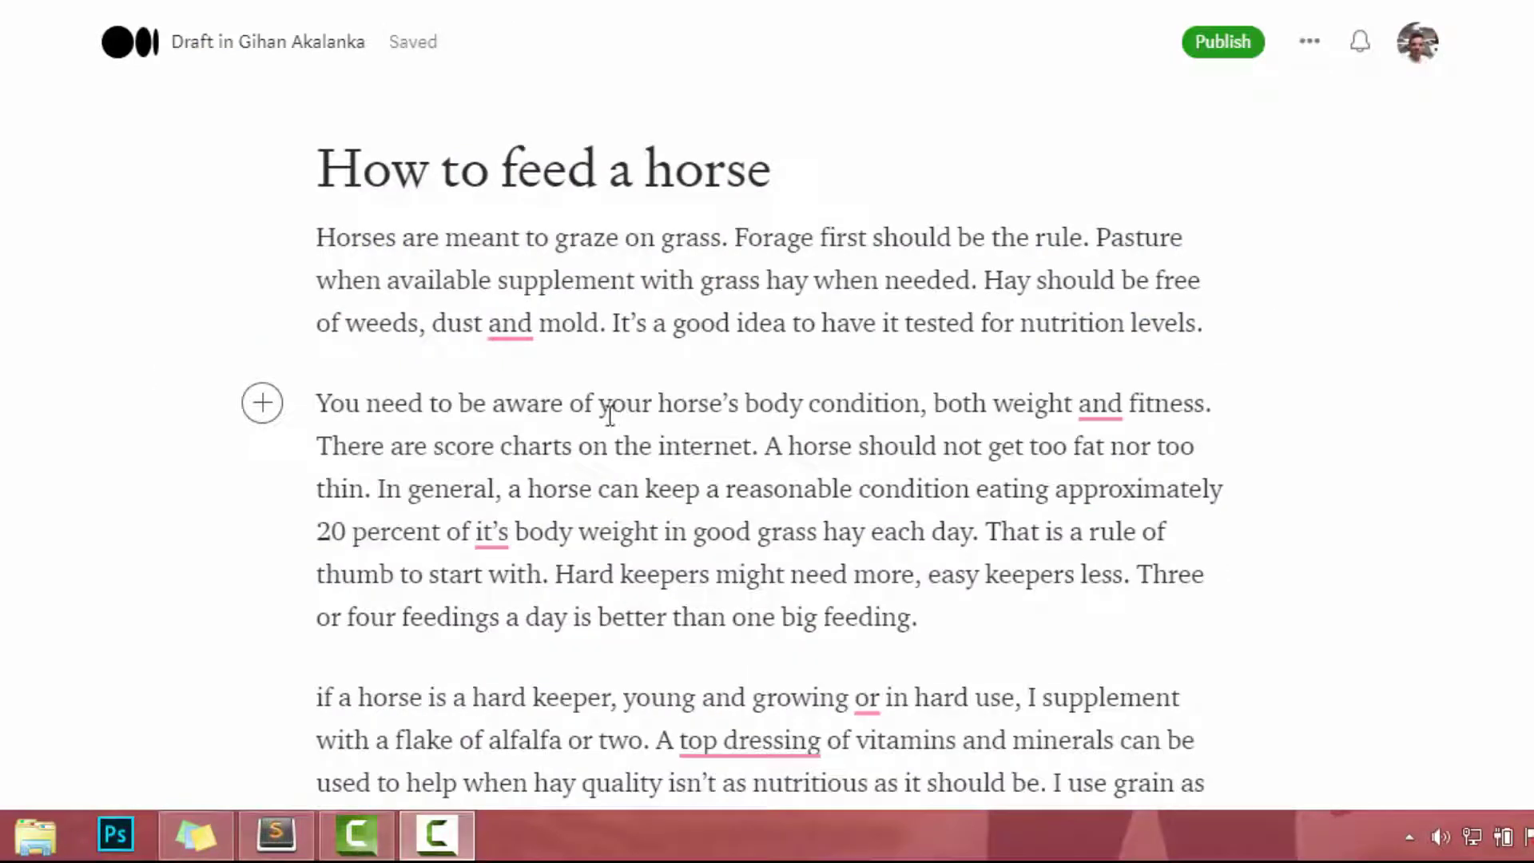
Split off the body-condition sentence before 'both weight' and make it a large heading
{"action": "left_click", "coordinate": [940, 409]}
{"action": "key", "text": "Return"}
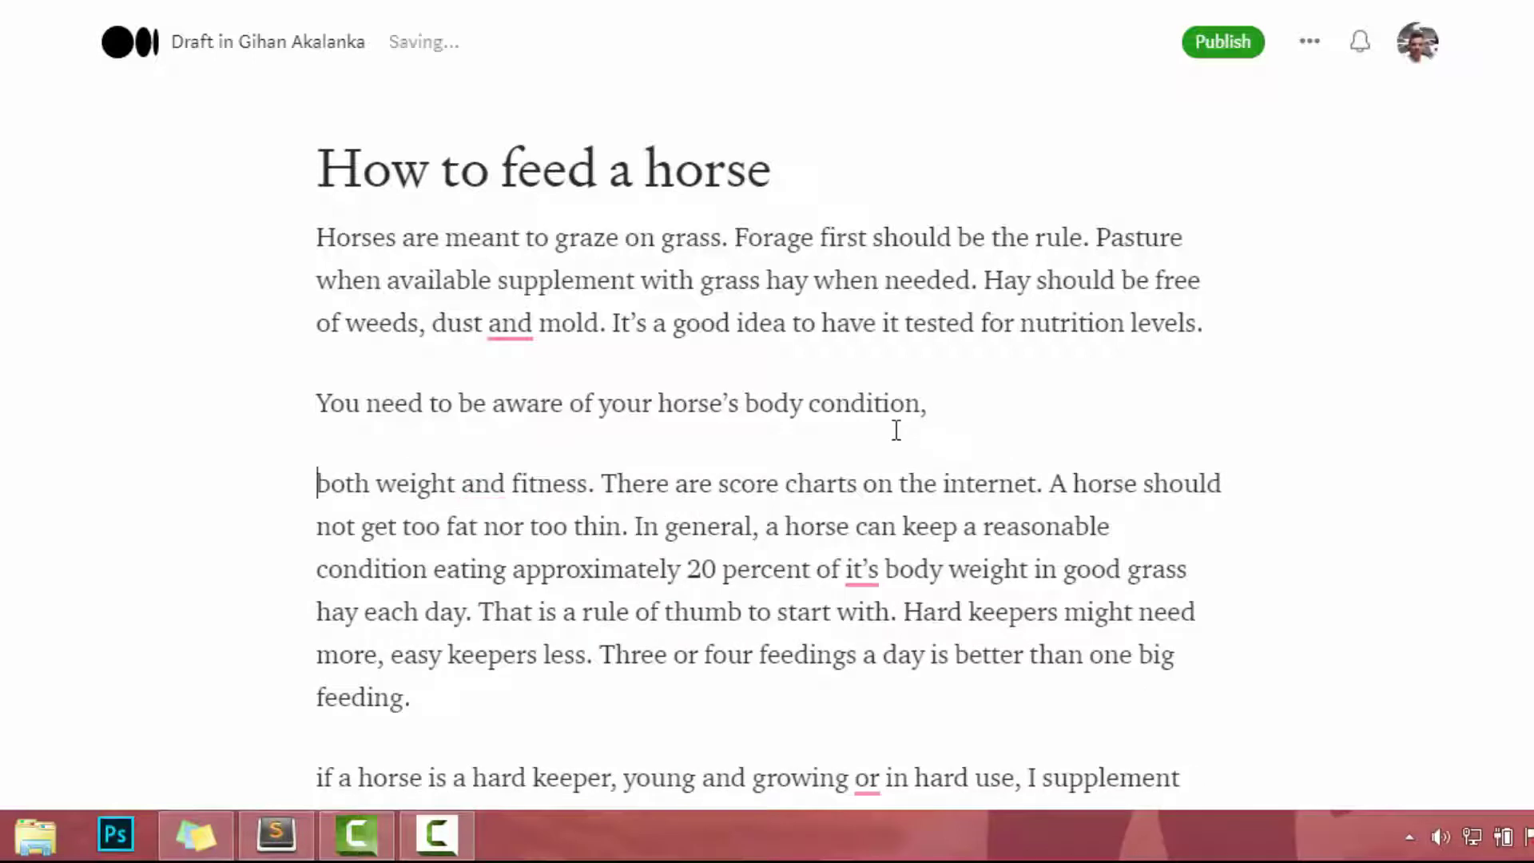
{"action": "left_click", "coordinate": [995, 411]}
{"action": "left_click_drag", "start_coordinate": [932, 404], "coordinate": [161, 414]}
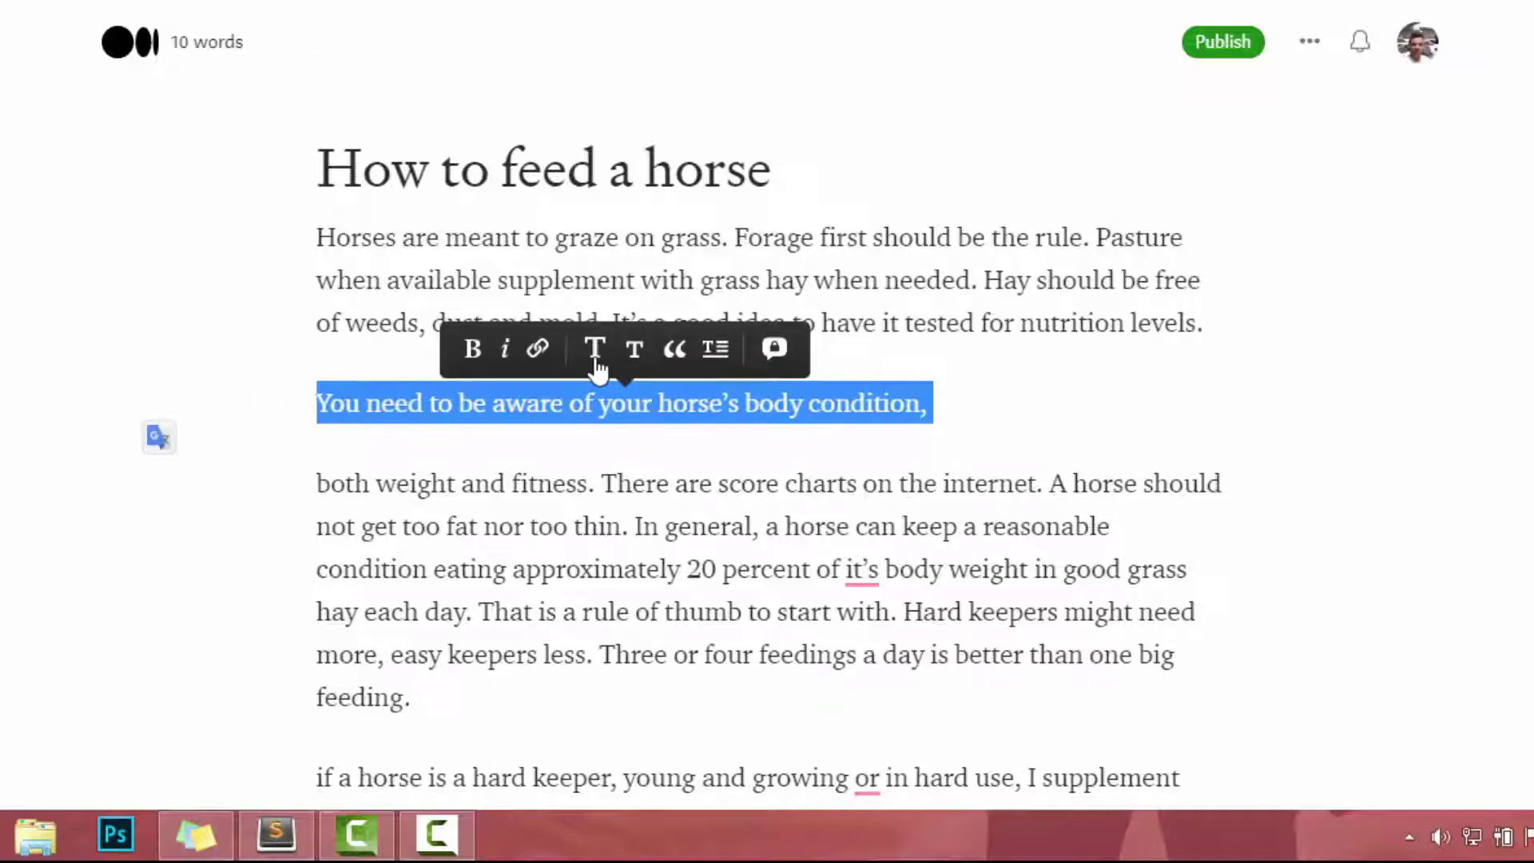
{"action": "left_click", "coordinate": [595, 348]}
{"action": "left_click", "coordinate": [692, 602]}
Split the hard-keeper sentence after 'hard use' into its own paragraph and format it as a pull quote
{"action": "scroll", "coordinate": [964, 326], "scroll_direction": "down", "scroll_amount": 5}
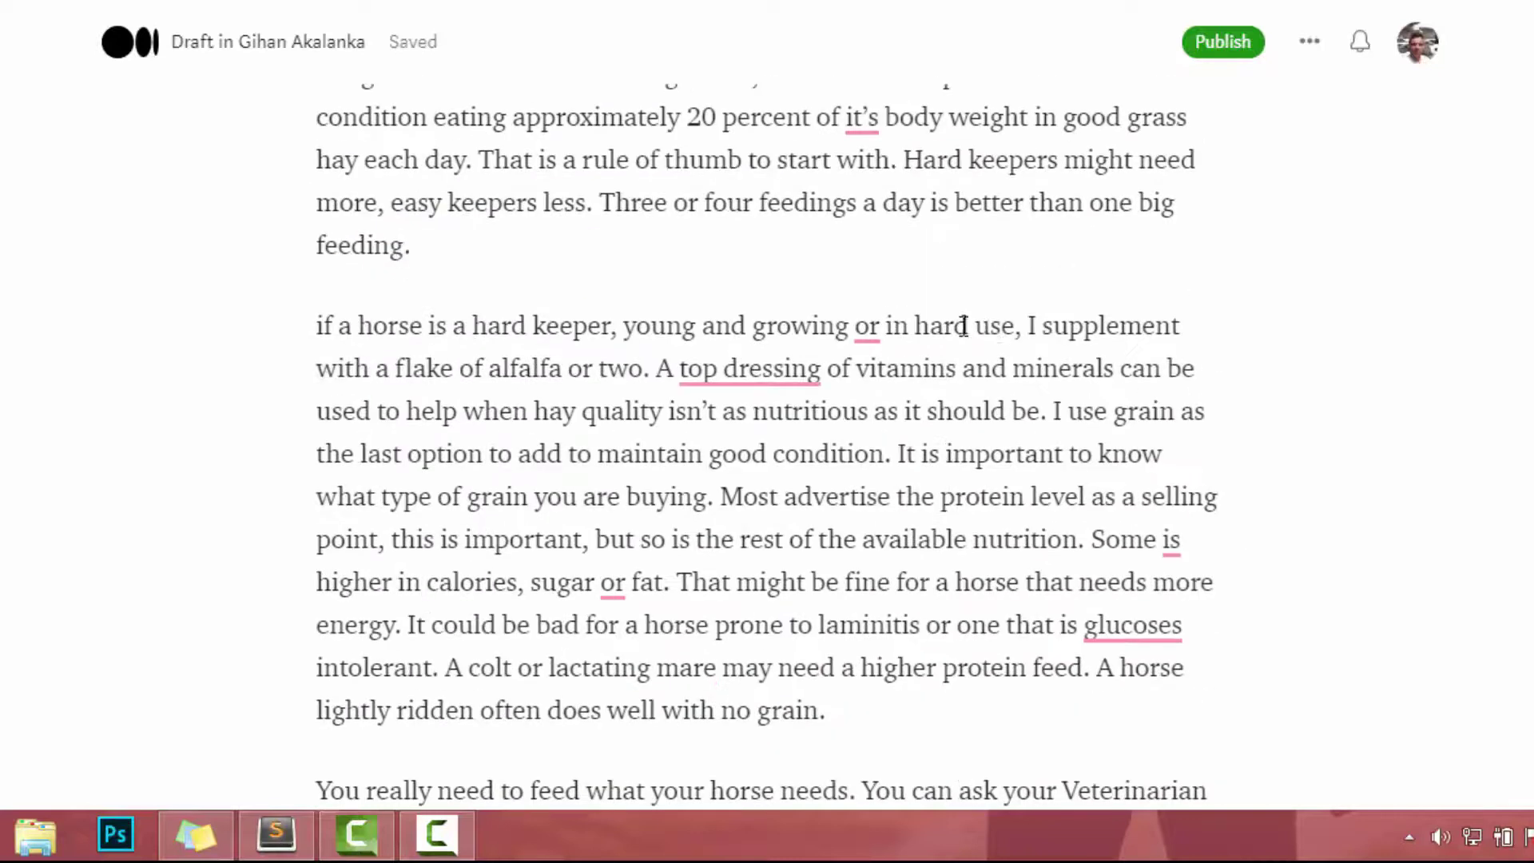
{"action": "left_click", "coordinate": [1039, 326]}
{"action": "key", "text": "Return"}
{"action": "key", "text": "shift+Up"}
{"action": "left_click", "coordinate": [746, 272]}
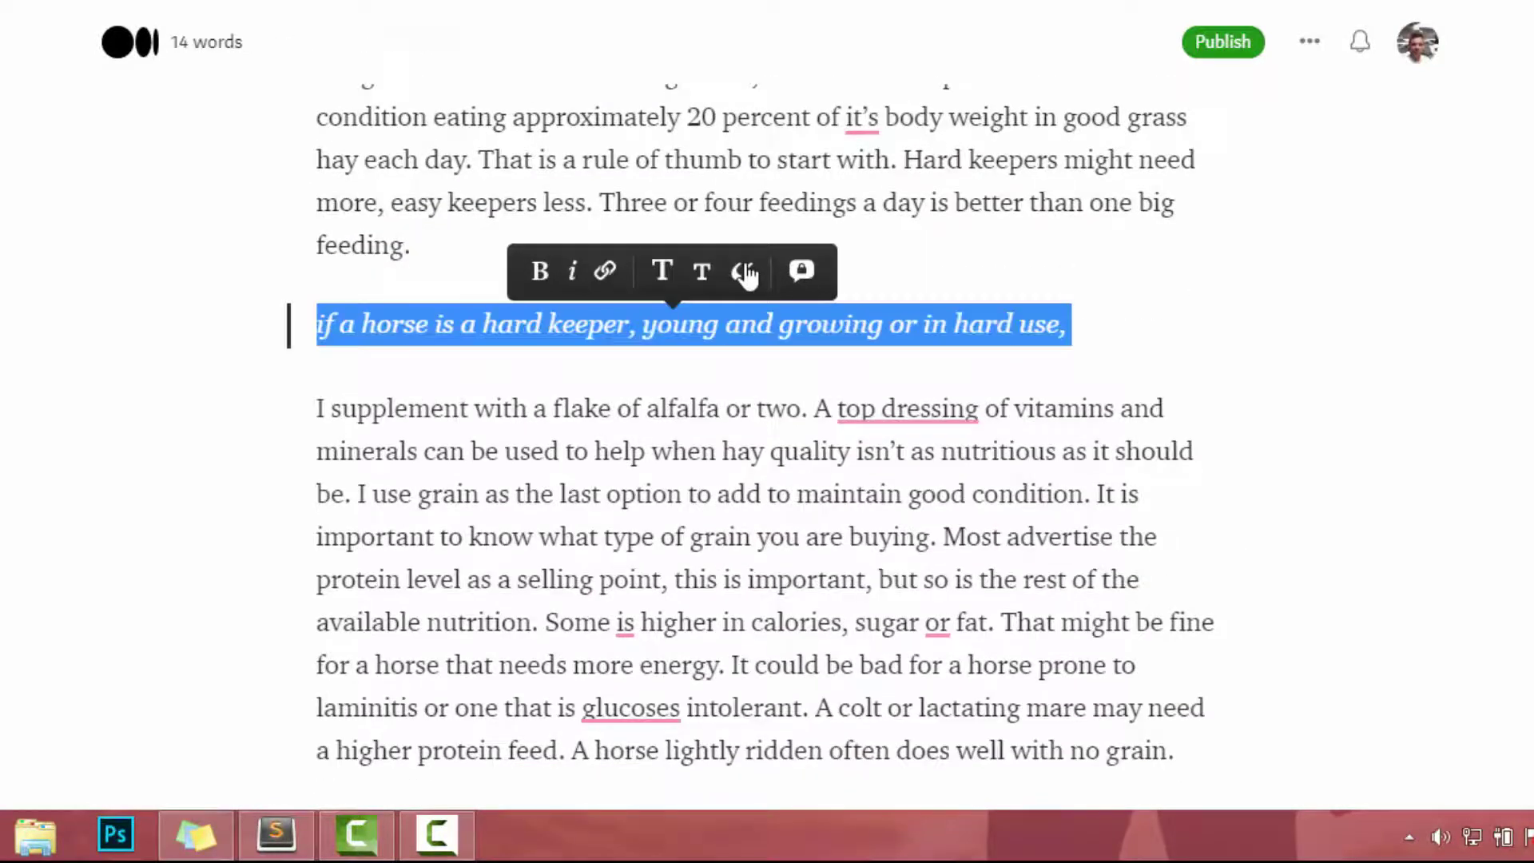
{"action": "left_click", "coordinate": [746, 271]}
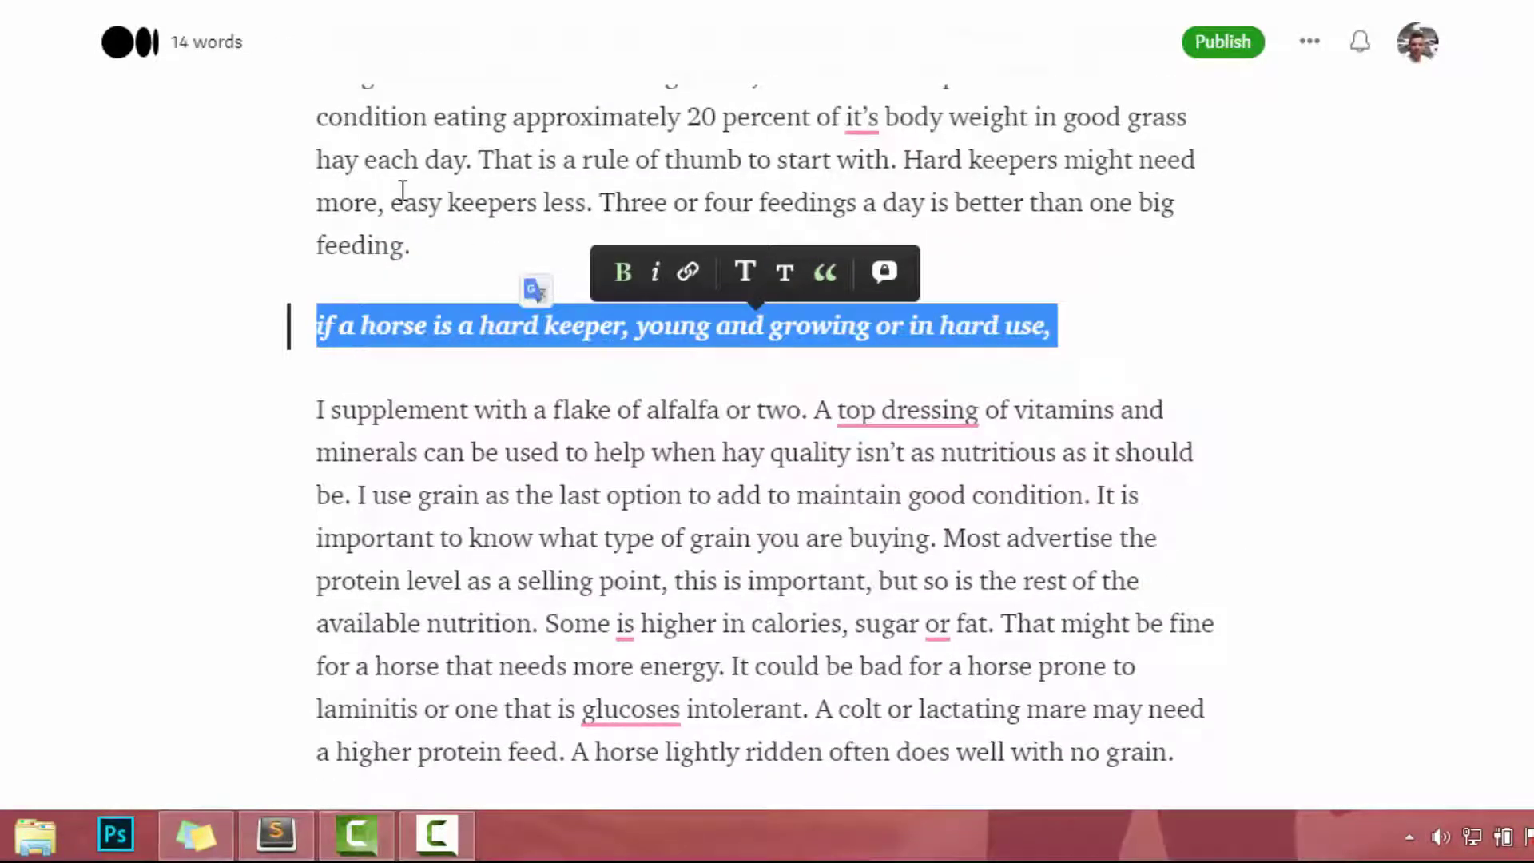
{"action": "left_click", "coordinate": [445, 410]}
{"action": "scroll", "coordinate": [424, 560], "scroll_direction": "down", "scroll_amount": 2}
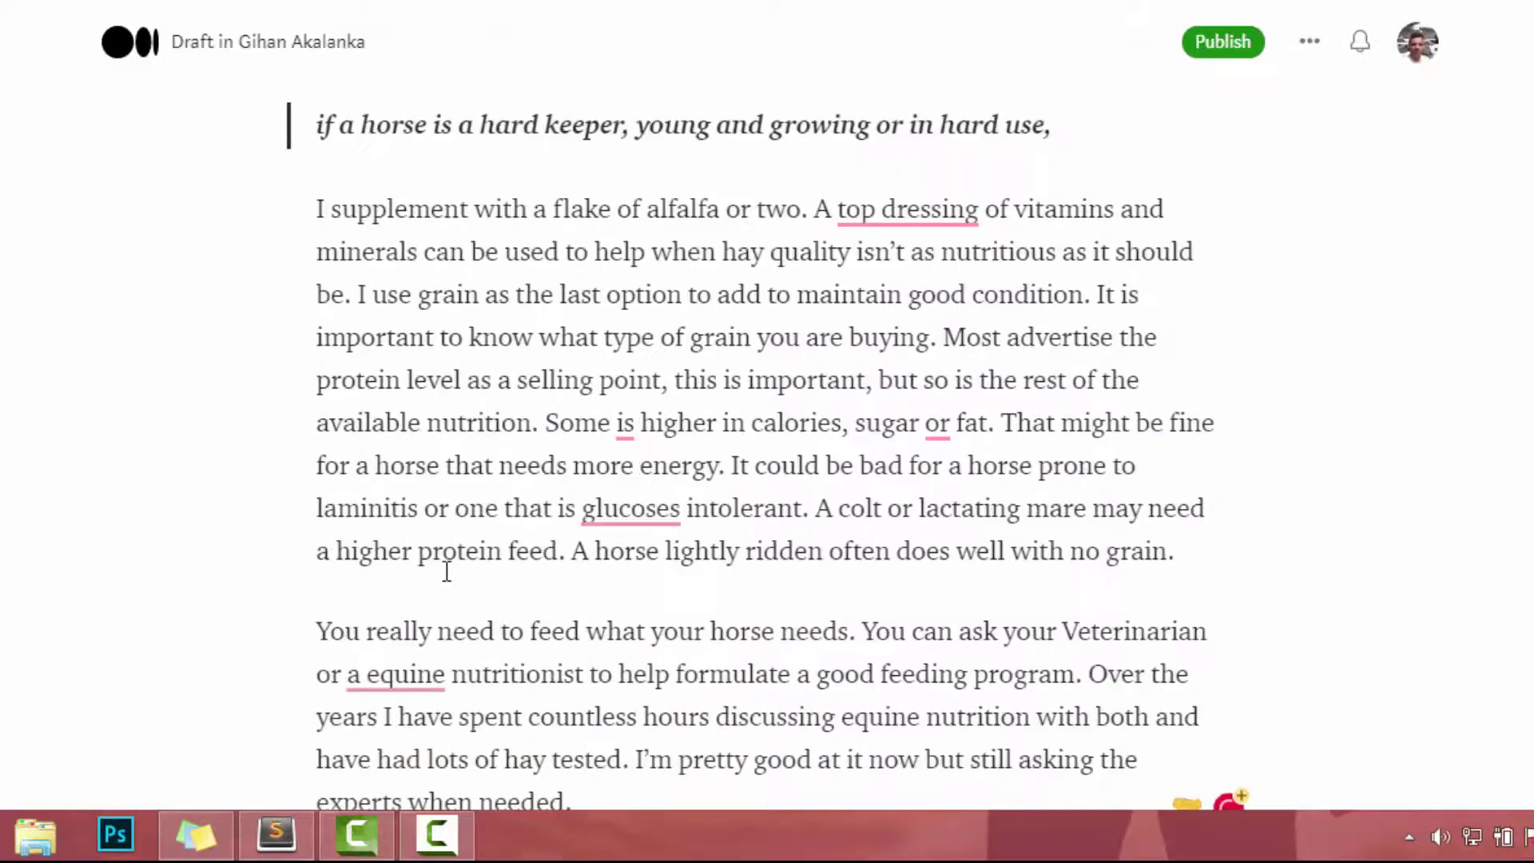
{"action": "scroll", "coordinate": [447, 572], "scroll_direction": "up", "scroll_amount": 5}
{"action": "left_click", "coordinate": [272, 455]}
Search Unsplash for 'horse' and insert the brown horse photo above the hard-keeper quote
{"action": "left_click", "coordinate": [262, 472]}
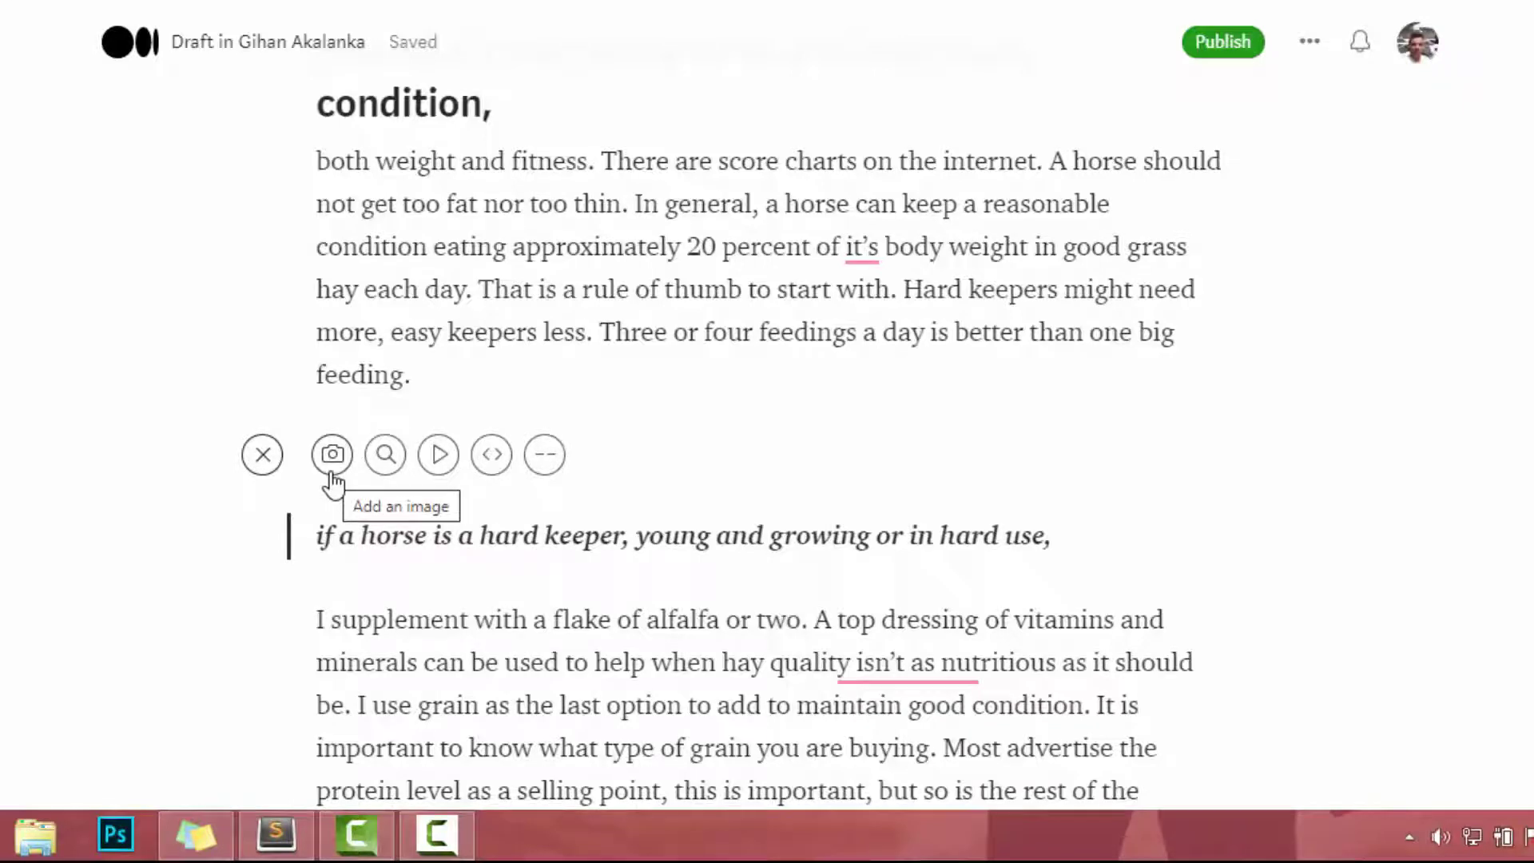
{"action": "left_click", "coordinate": [386, 455]}
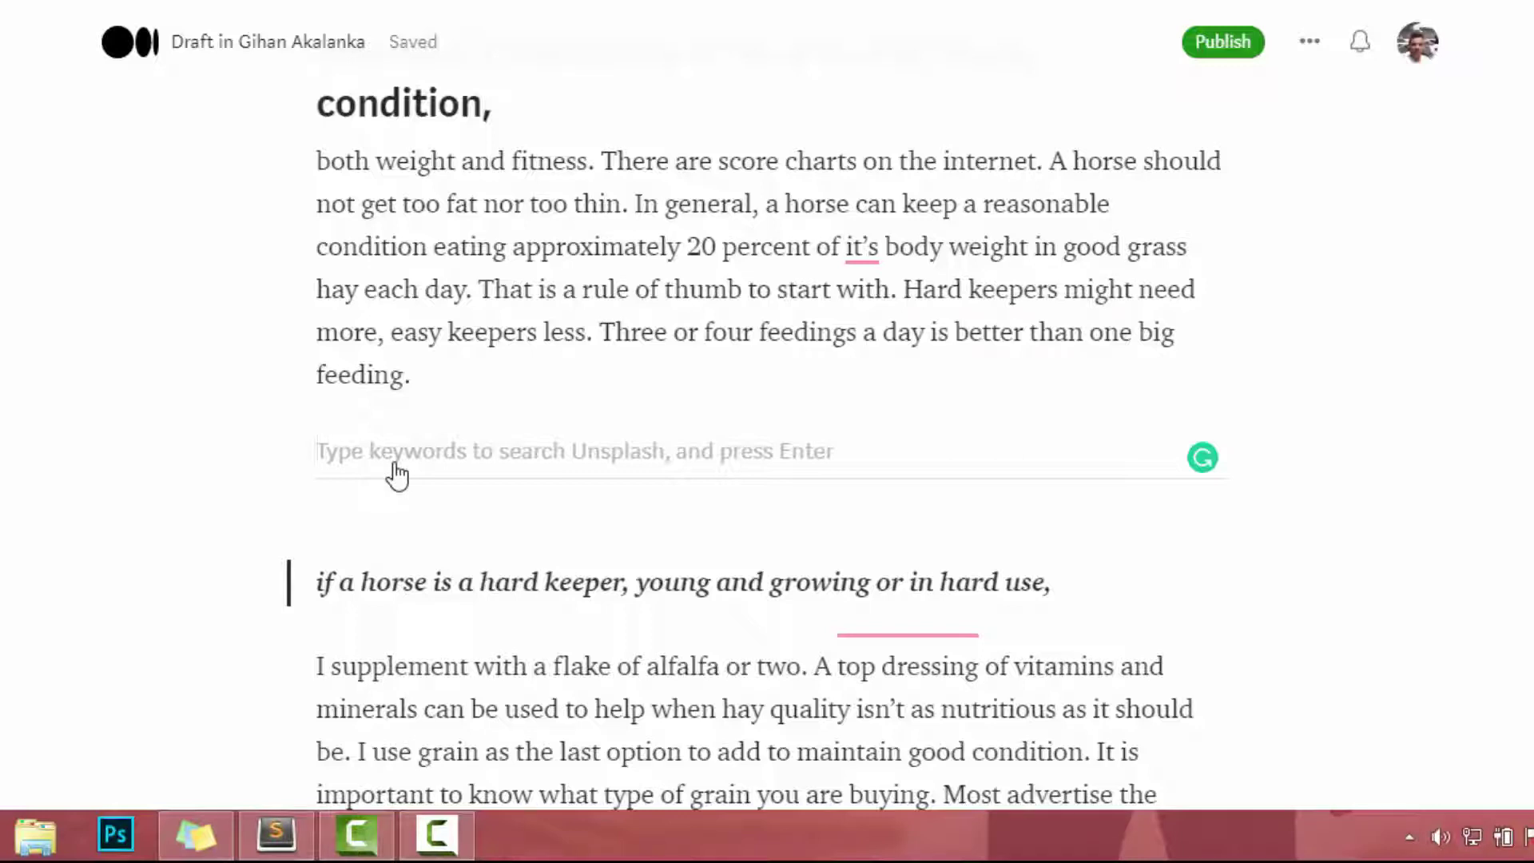
{"action": "type", "text": "horse"}
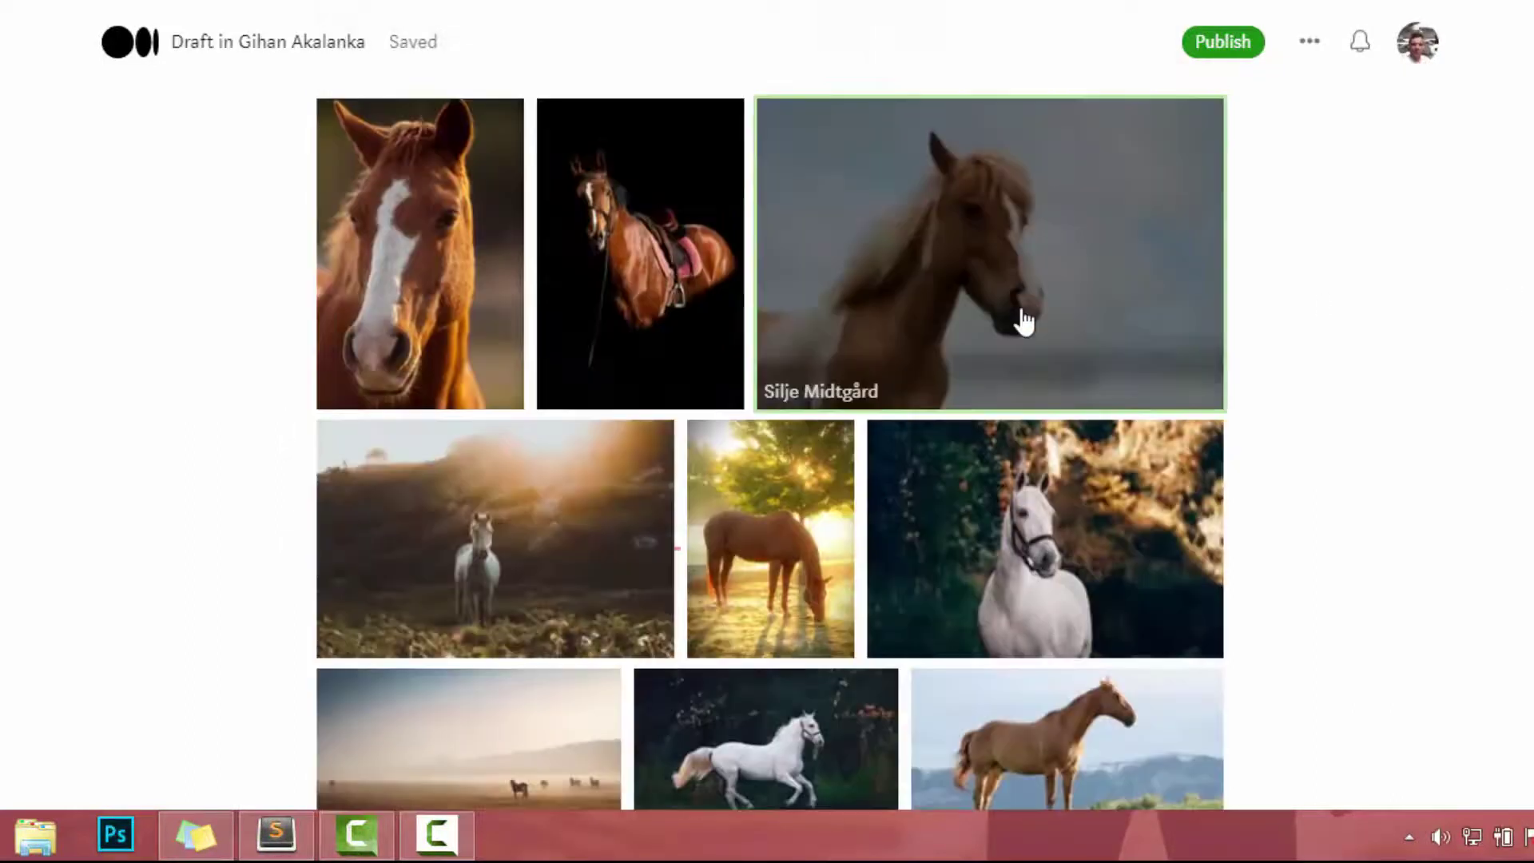
{"action": "scroll", "coordinate": [1023, 320], "scroll_direction": "down", "scroll_amount": 3}
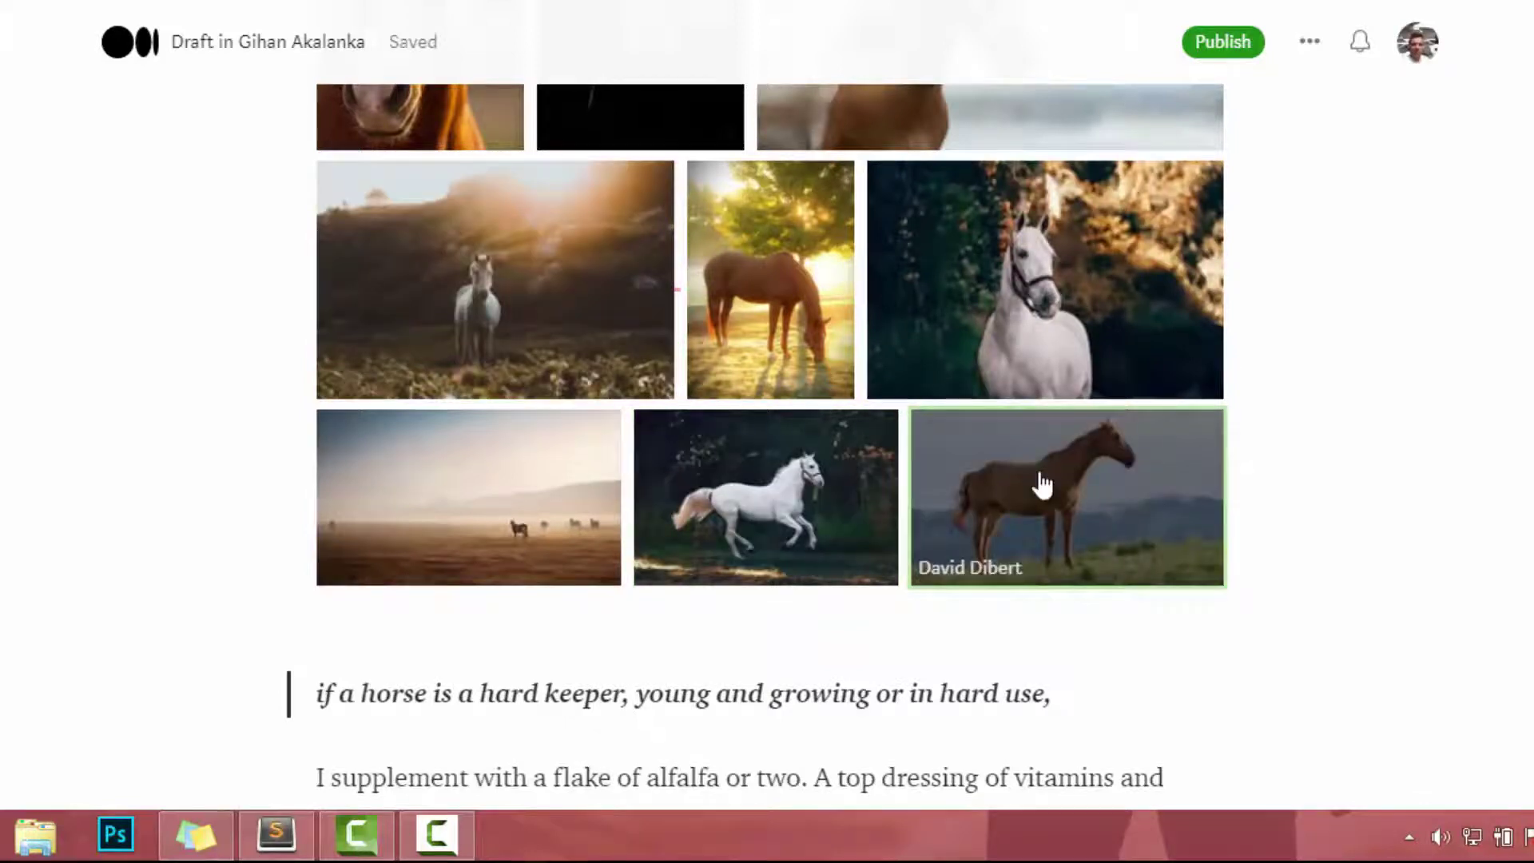
{"action": "left_click", "coordinate": [1041, 483]}
{"action": "scroll", "coordinate": [516, 699], "scroll_direction": "down", "scroll_amount": 10}
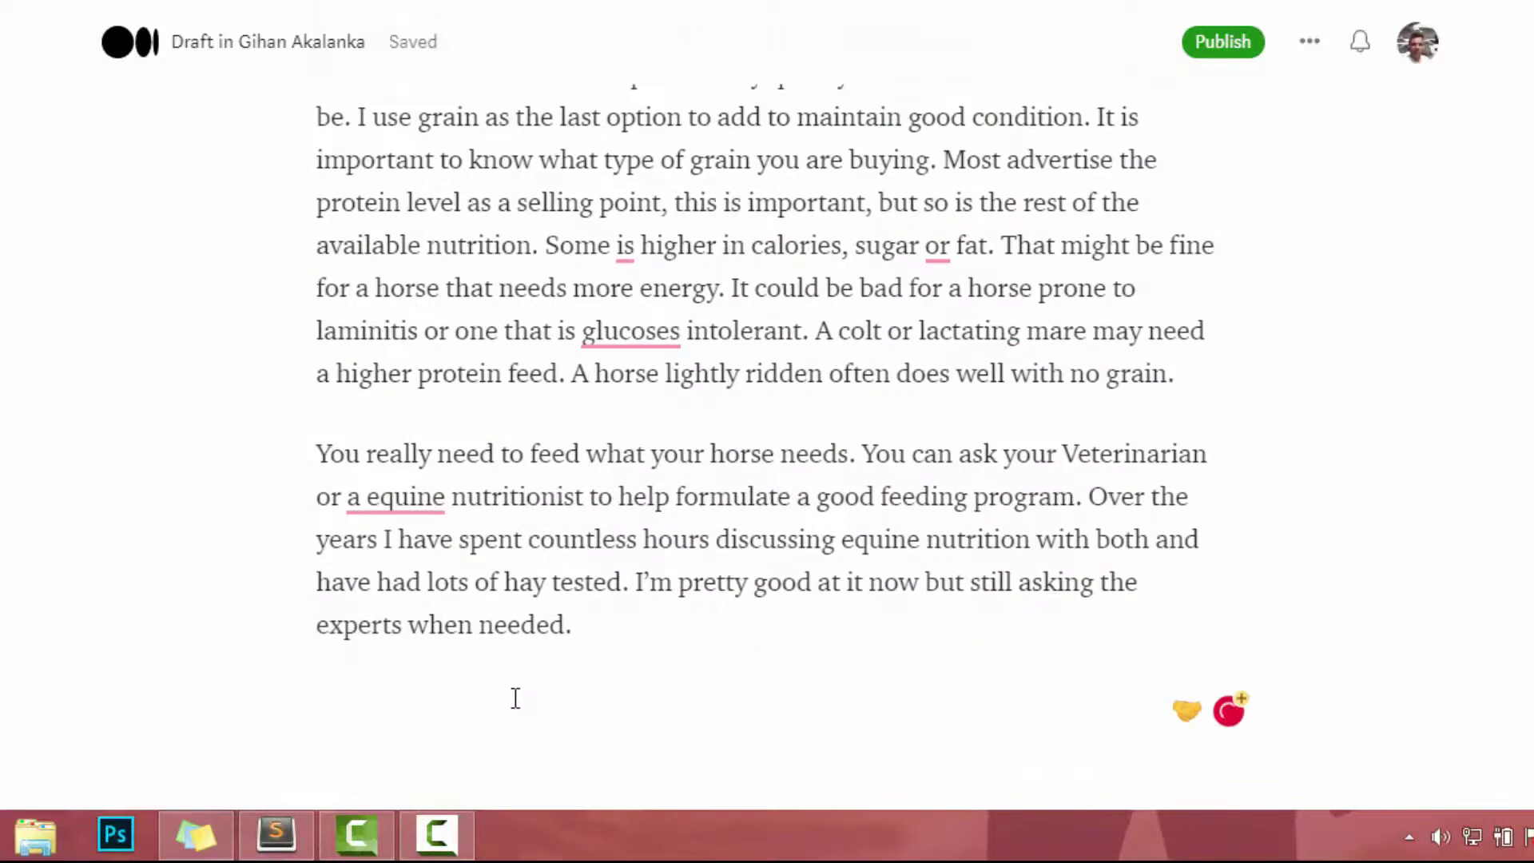
{"action": "left_click", "coordinate": [1194, 380]}
{"action": "key", "text": "Return"}
{"action": "key", "text": "ctrl+Home"}
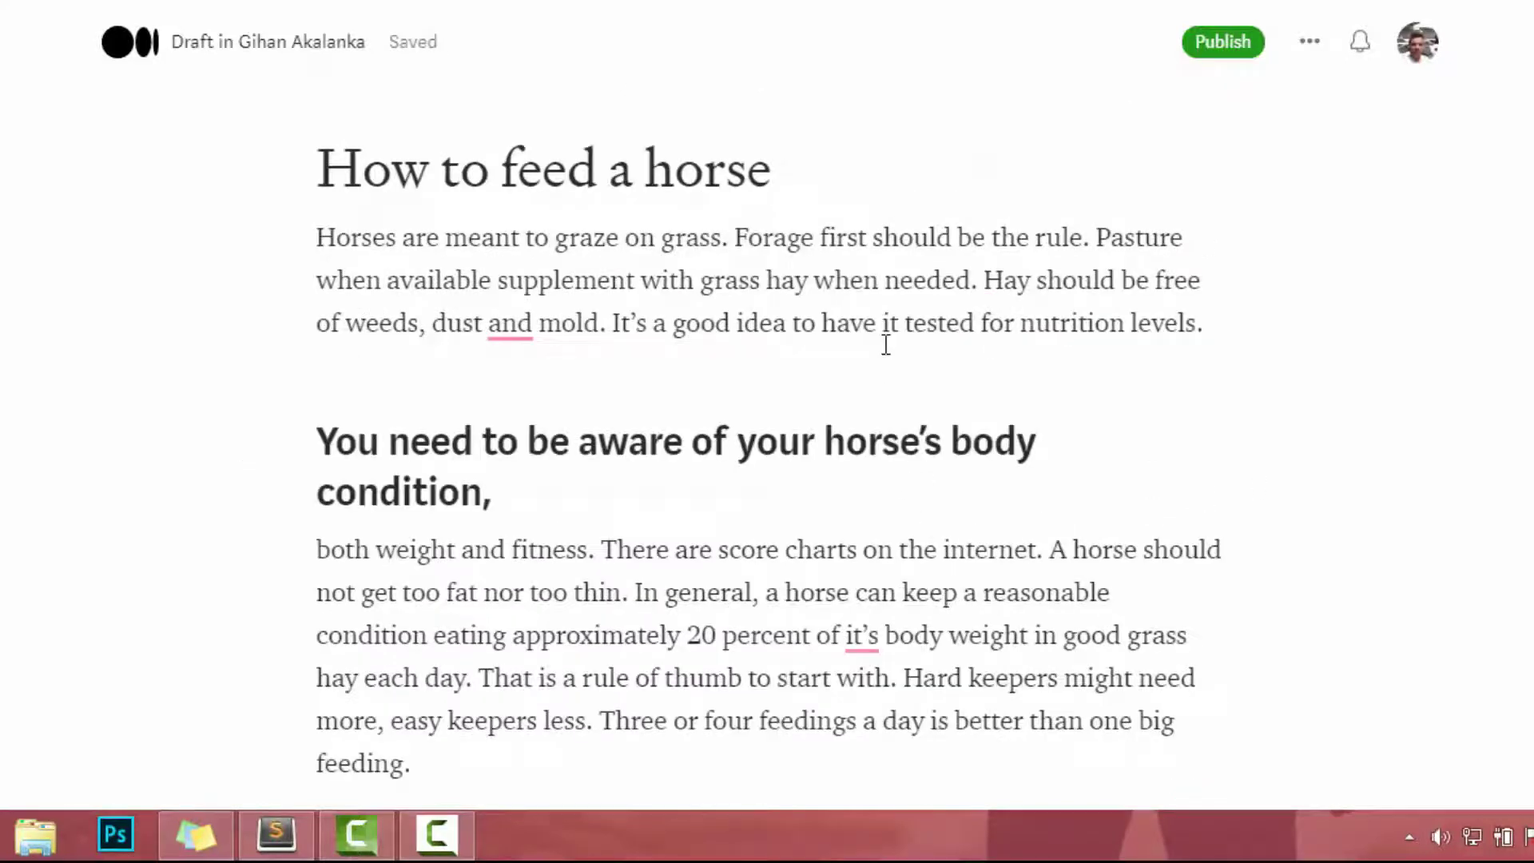
{"action": "left_click_drag", "start_coordinate": [979, 290], "coordinate": [822, 289]}
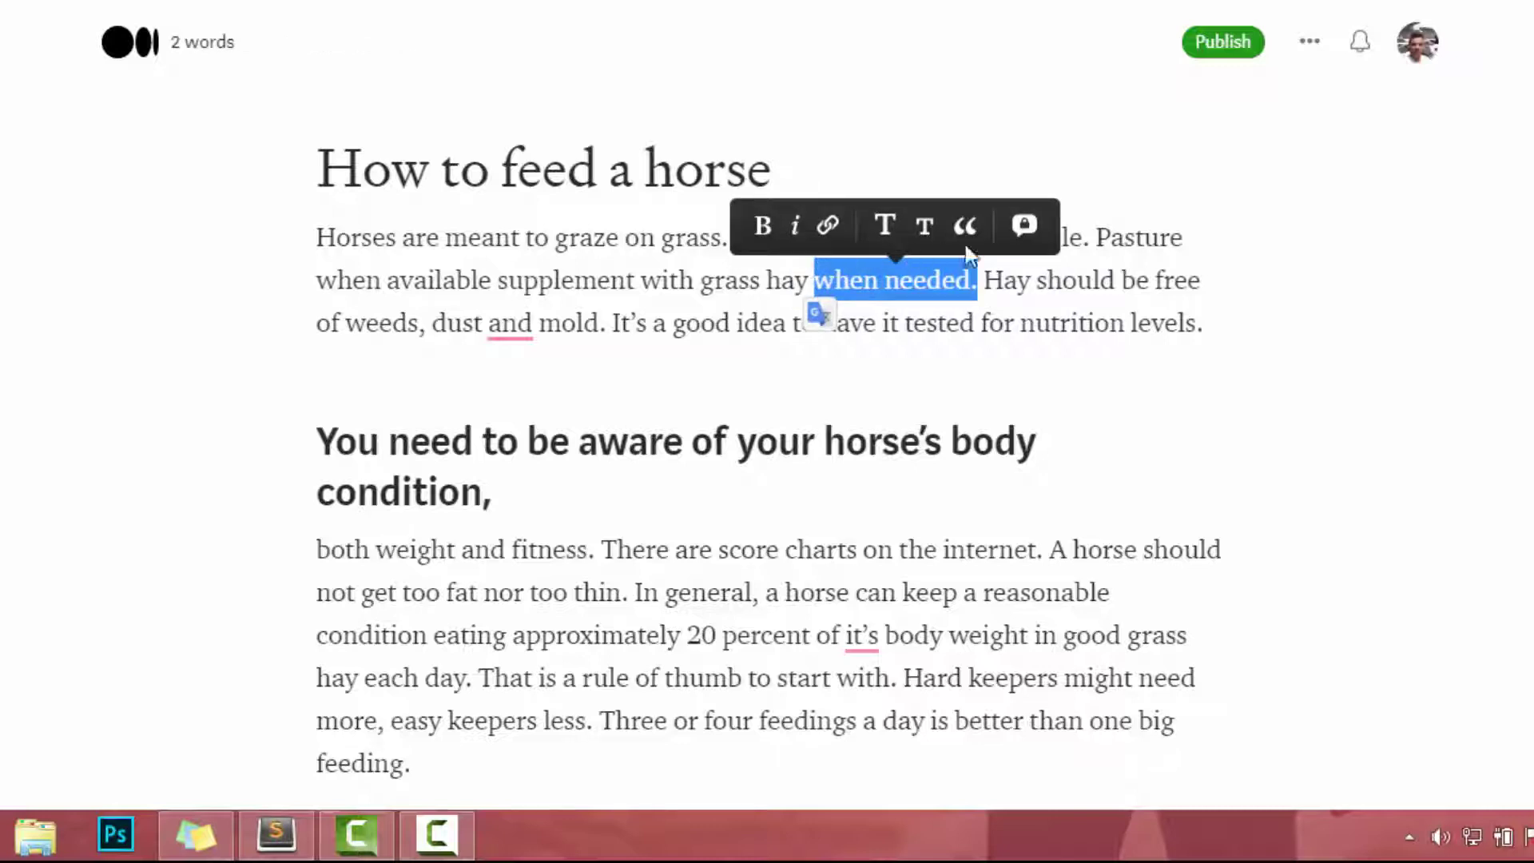
{"action": "left_click", "coordinate": [827, 227]}
{"action": "key", "text": "Escape"}
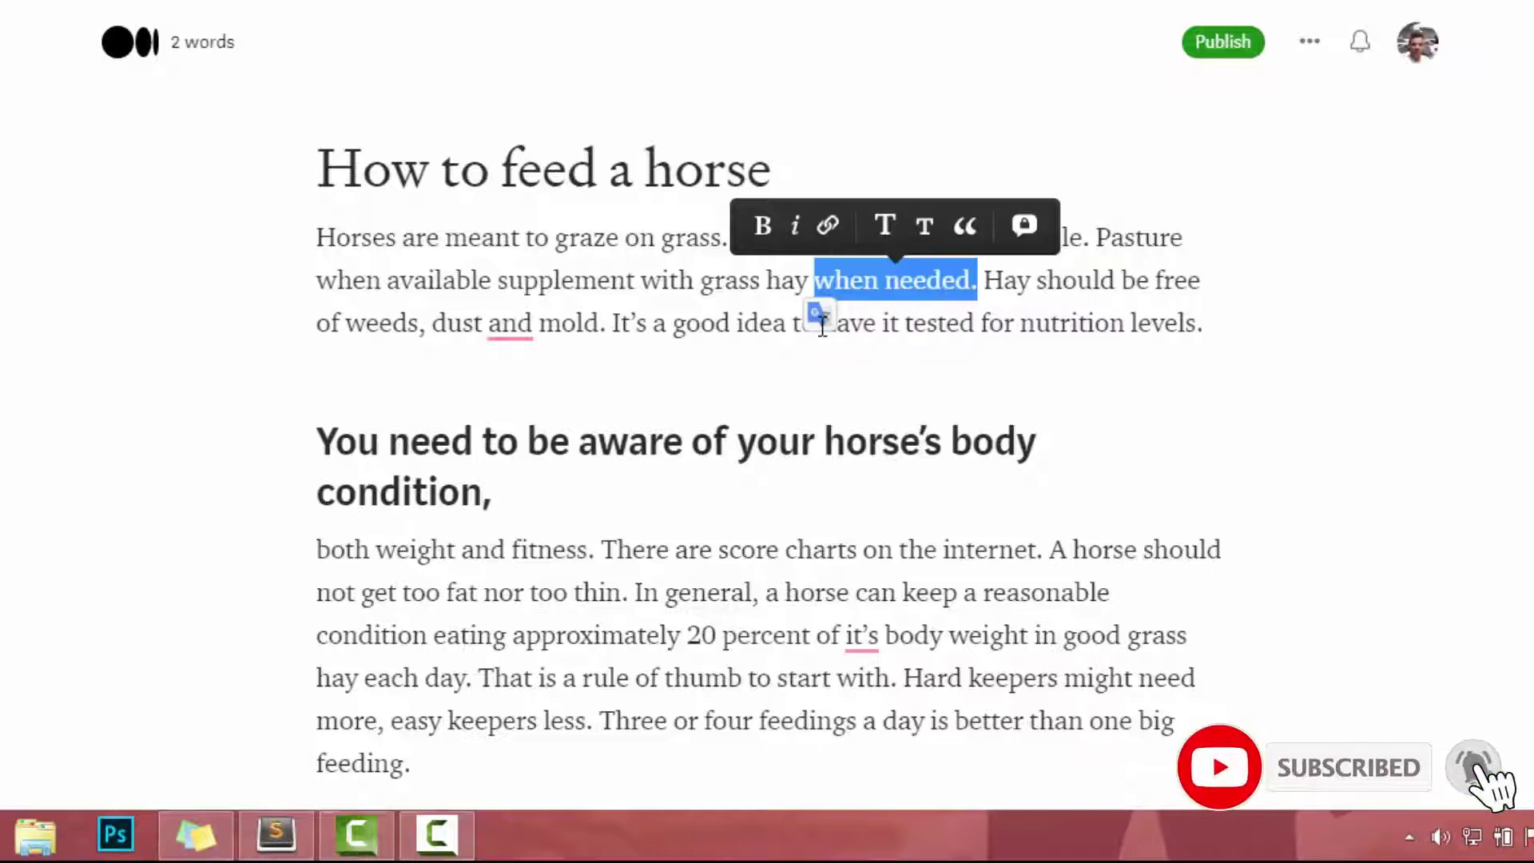
{"action": "left_click", "coordinate": [652, 416]}
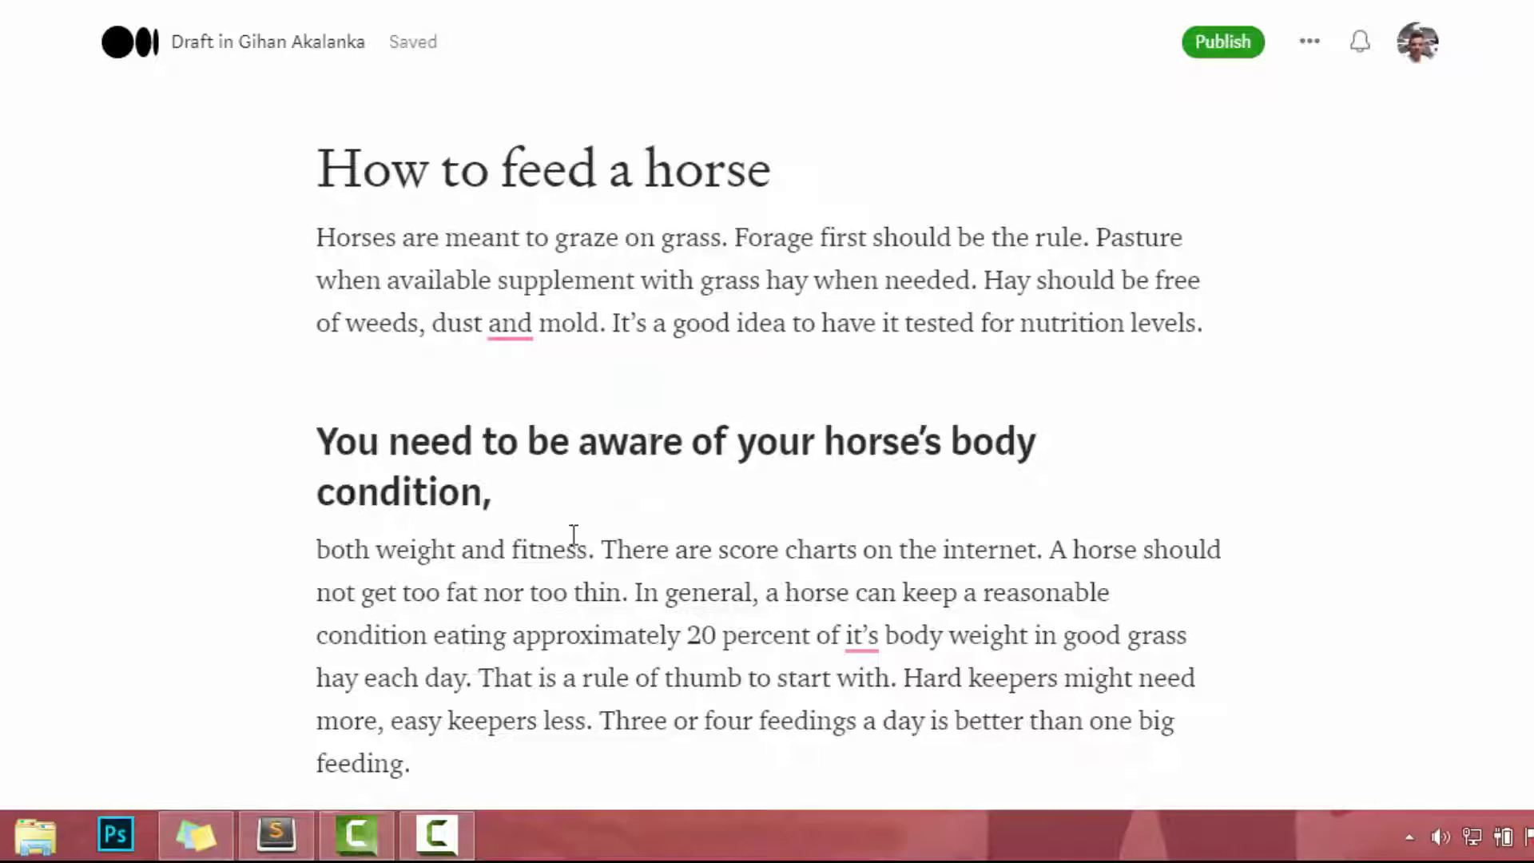
{"action": "left_click", "coordinate": [253, 480]}
{"action": "scroll", "coordinate": [252, 480], "scroll_direction": "down", "scroll_amount": 5}
Check A Course in Lungeing's 40% commission under Animals & Pets, then select a Marketplace promo link
{"action": "scroll", "coordinate": [253, 480], "scroll_direction": "up", "scroll_amount": 5}
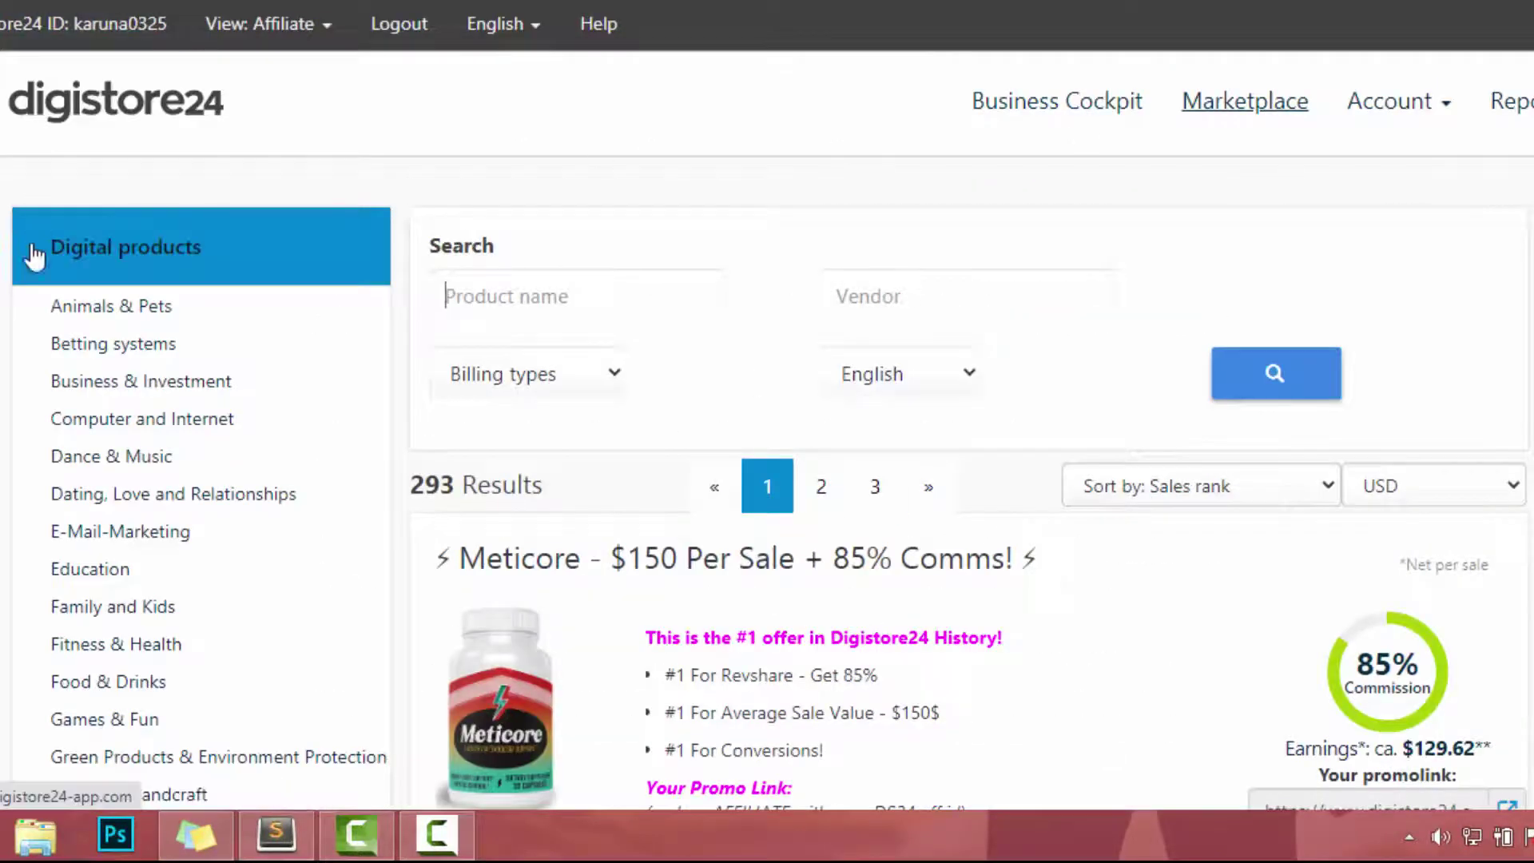
{"action": "left_click", "coordinate": [88, 324]}
{"action": "scroll", "coordinate": [1147, 499], "scroll_direction": "down", "scroll_amount": 8}
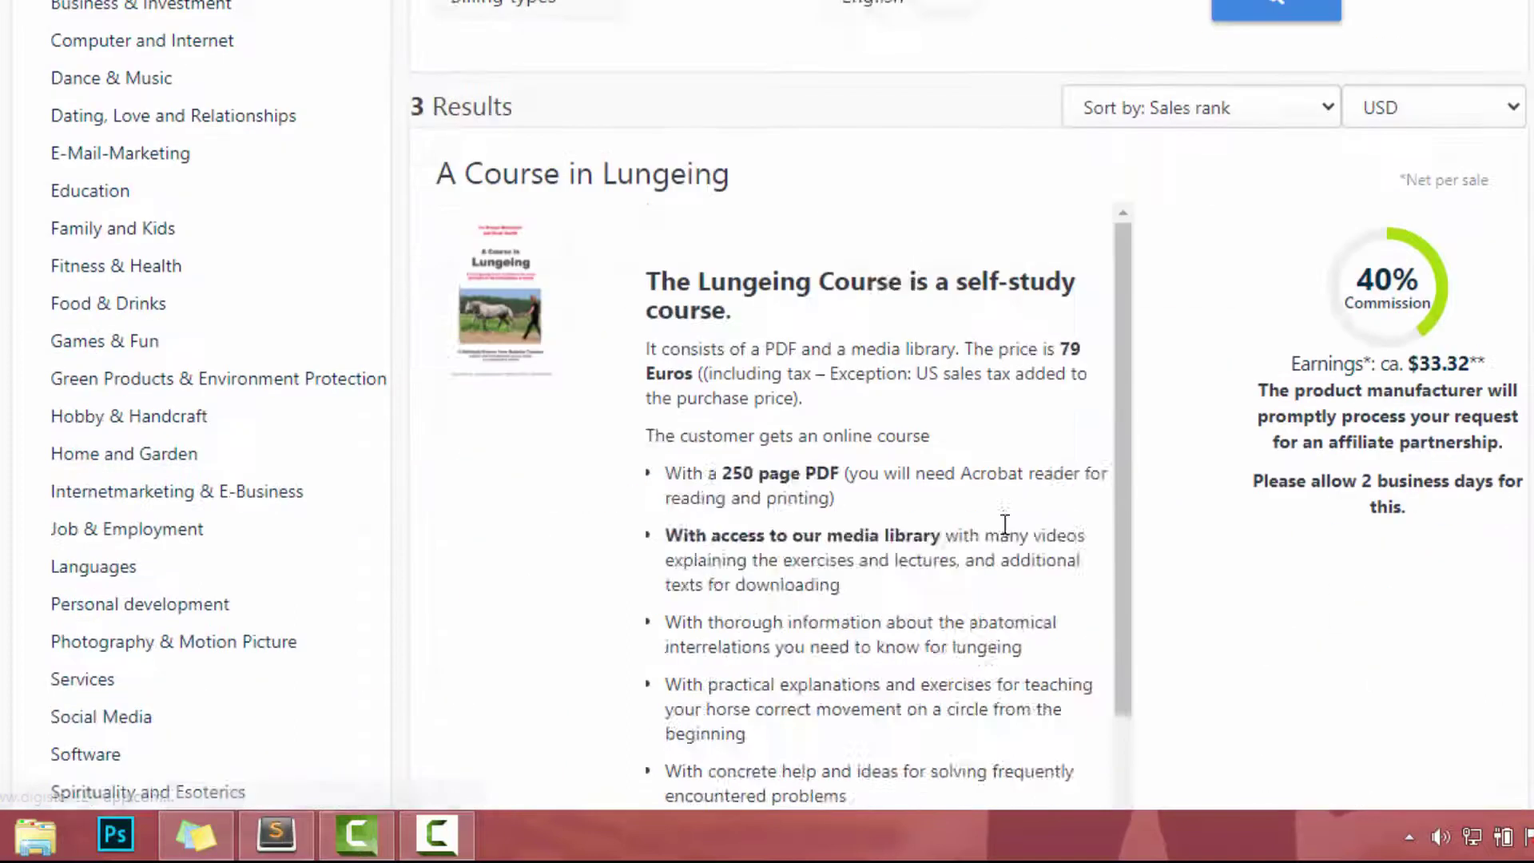
{"action": "scroll", "coordinate": [1363, 514], "scroll_direction": "up", "scroll_amount": 2}
{"action": "scroll", "coordinate": [1363, 513], "scroll_direction": "up", "scroll_amount": 1}
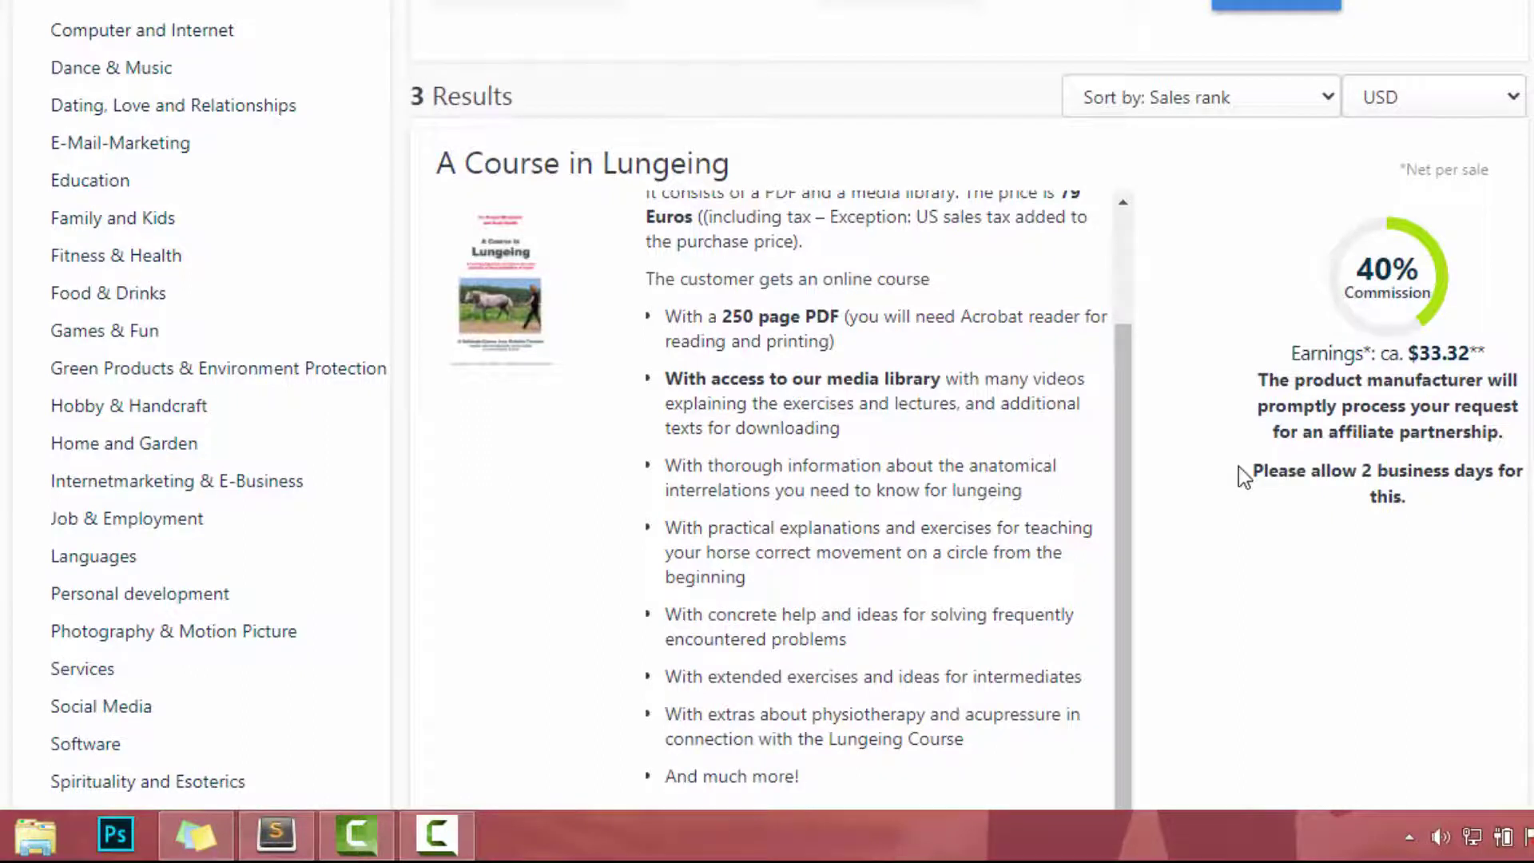
{"action": "left_click_drag", "start_coordinate": [1367, 476], "coordinate": [1431, 493]}
{"action": "left_click", "coordinate": [1427, 491]}
{"action": "left_click", "coordinate": [1272, 114]}
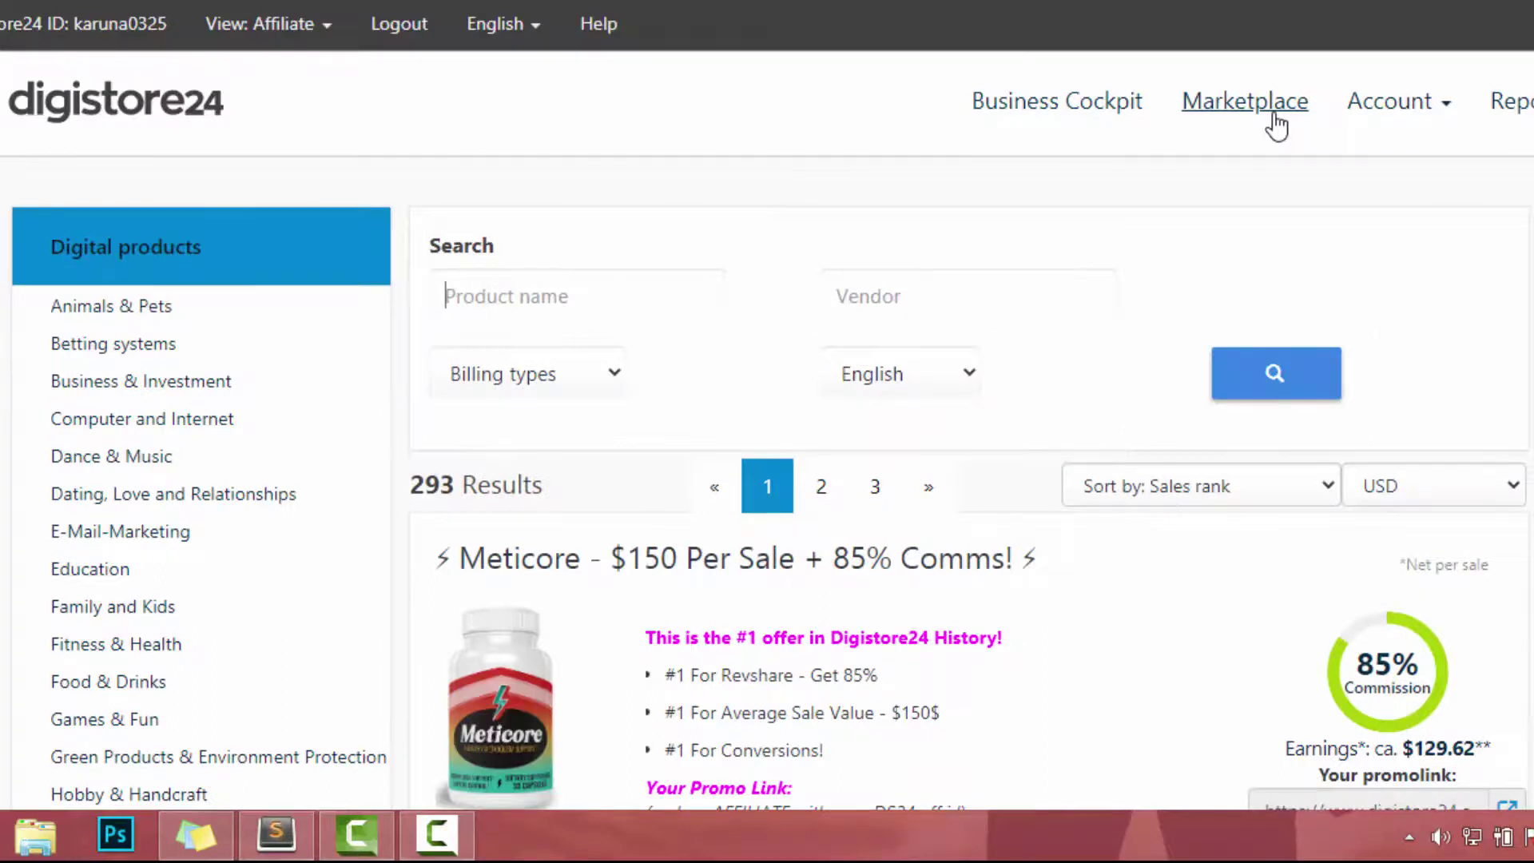
{"action": "scroll", "coordinate": [1277, 120], "scroll_direction": "down", "scroll_amount": 15}
{"action": "left_click", "coordinate": [1260, 357]}
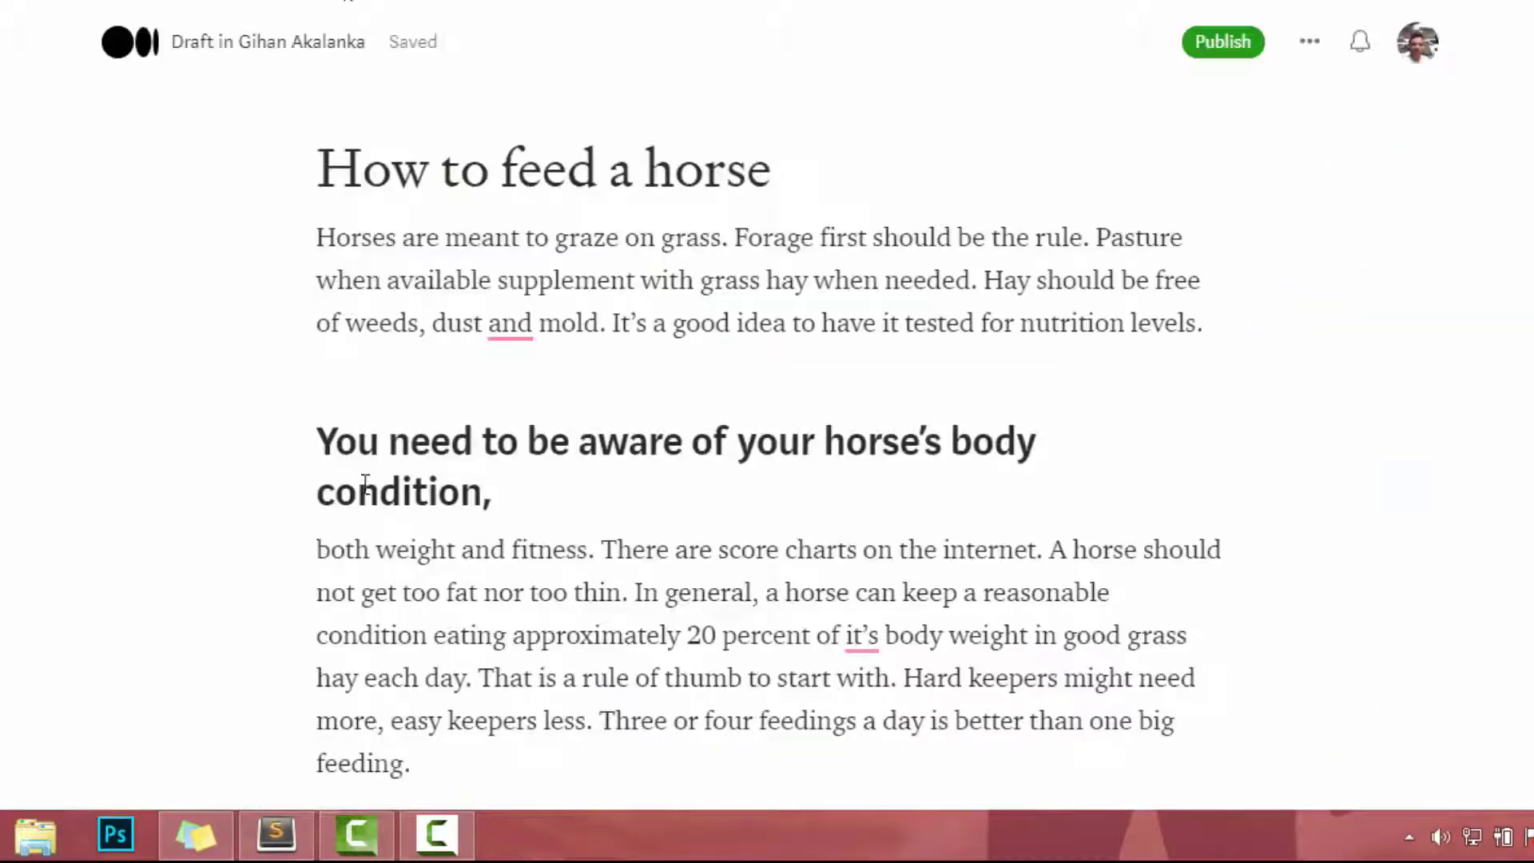
Undo an accidental paste of the promo link into the draft's heading
{"action": "left_click", "coordinate": [387, 374]}
{"action": "type", "text": "https://www.digistore24.com/redir/299134/karuna0325/"}
{"action": "key", "text": "ctrl+z"}
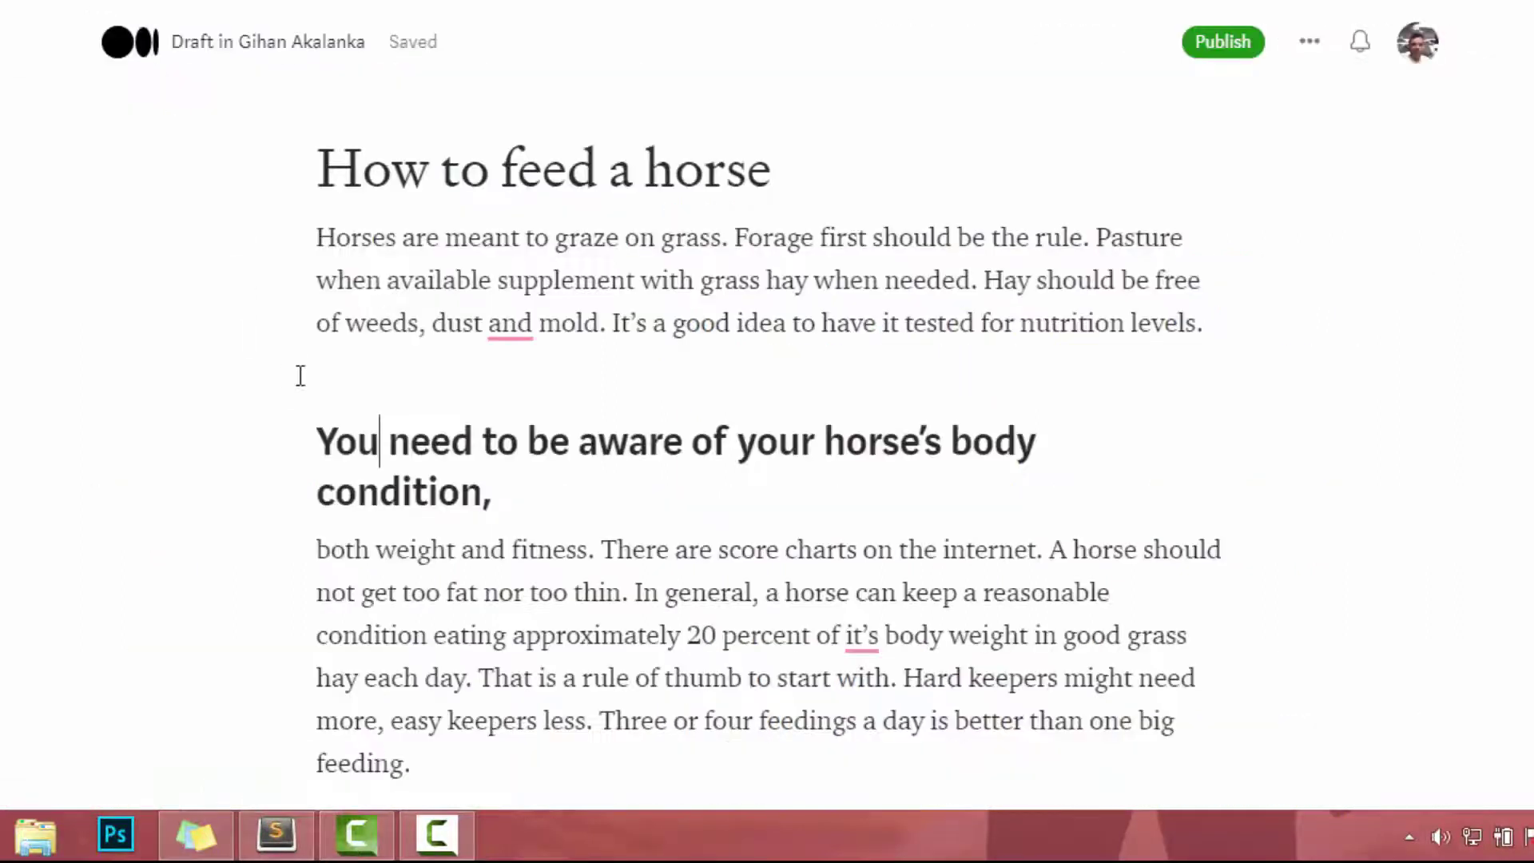
Add an empty paragraph after the introduction, paste the Digistore24 promo link there, then cut it out
{"action": "left_click", "coordinate": [1221, 334]}
{"action": "key", "text": "Return"}
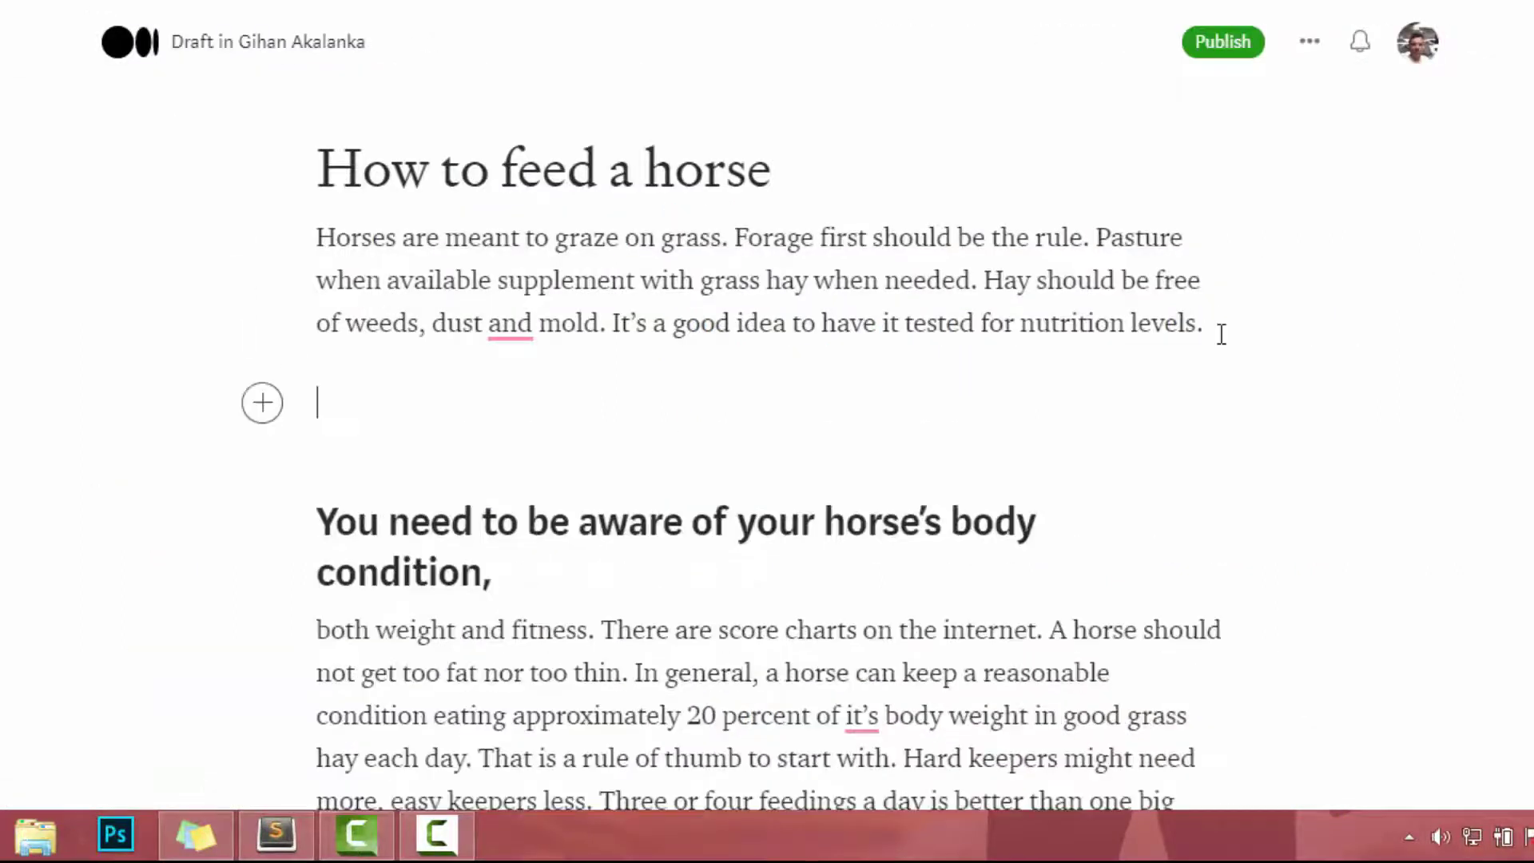
{"action": "type", "text": "https://www.digistore24.com/redir/365376/"}
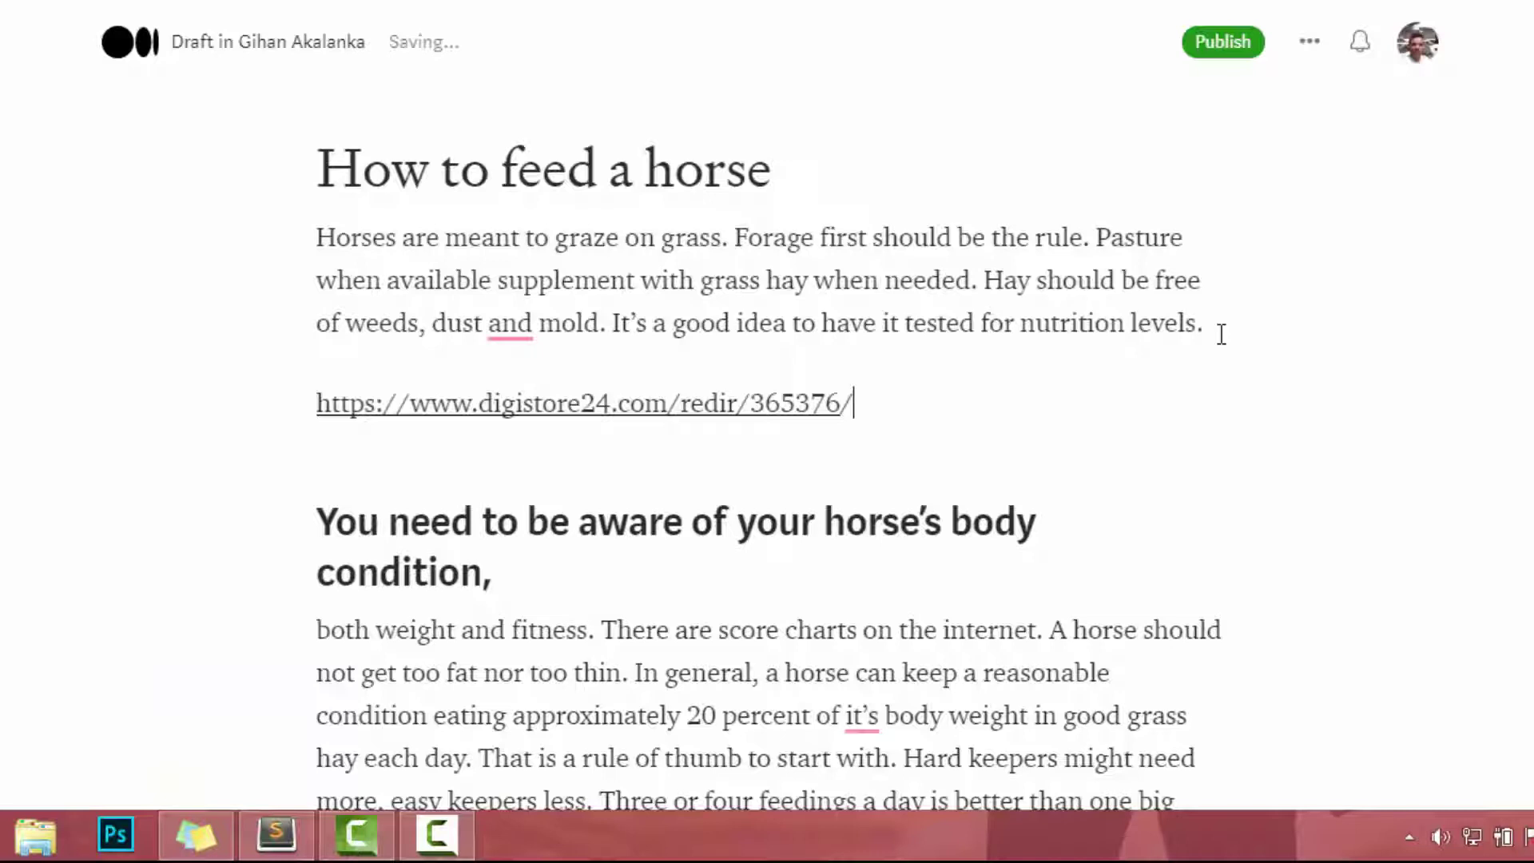
{"action": "type", "text": "karuna0325"}
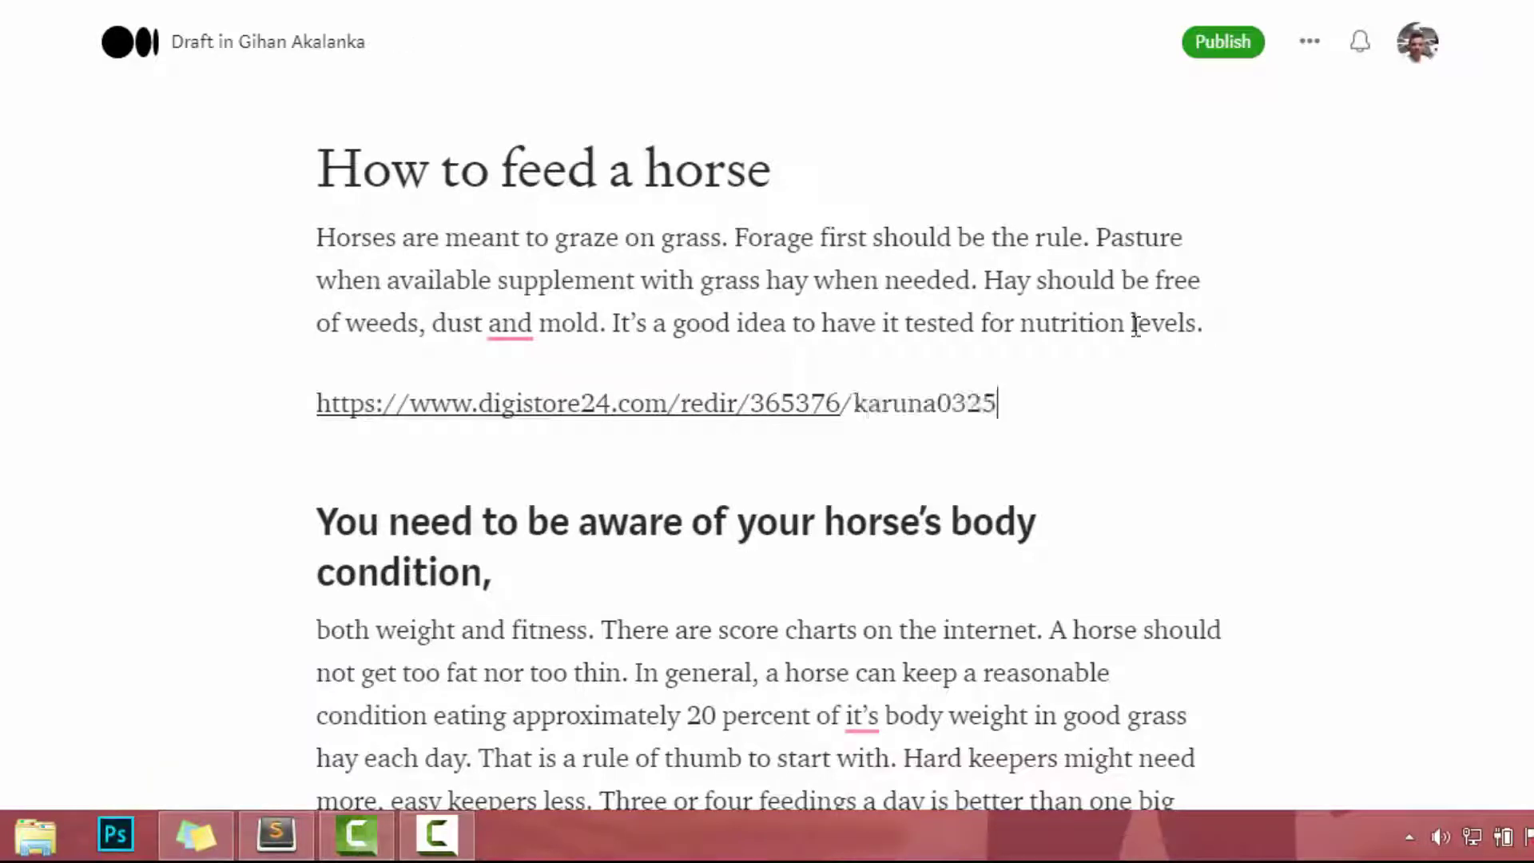
{"action": "left_click", "coordinate": [297, 406], "text": "shift"}
{"action": "key", "text": "ctrl+x"}
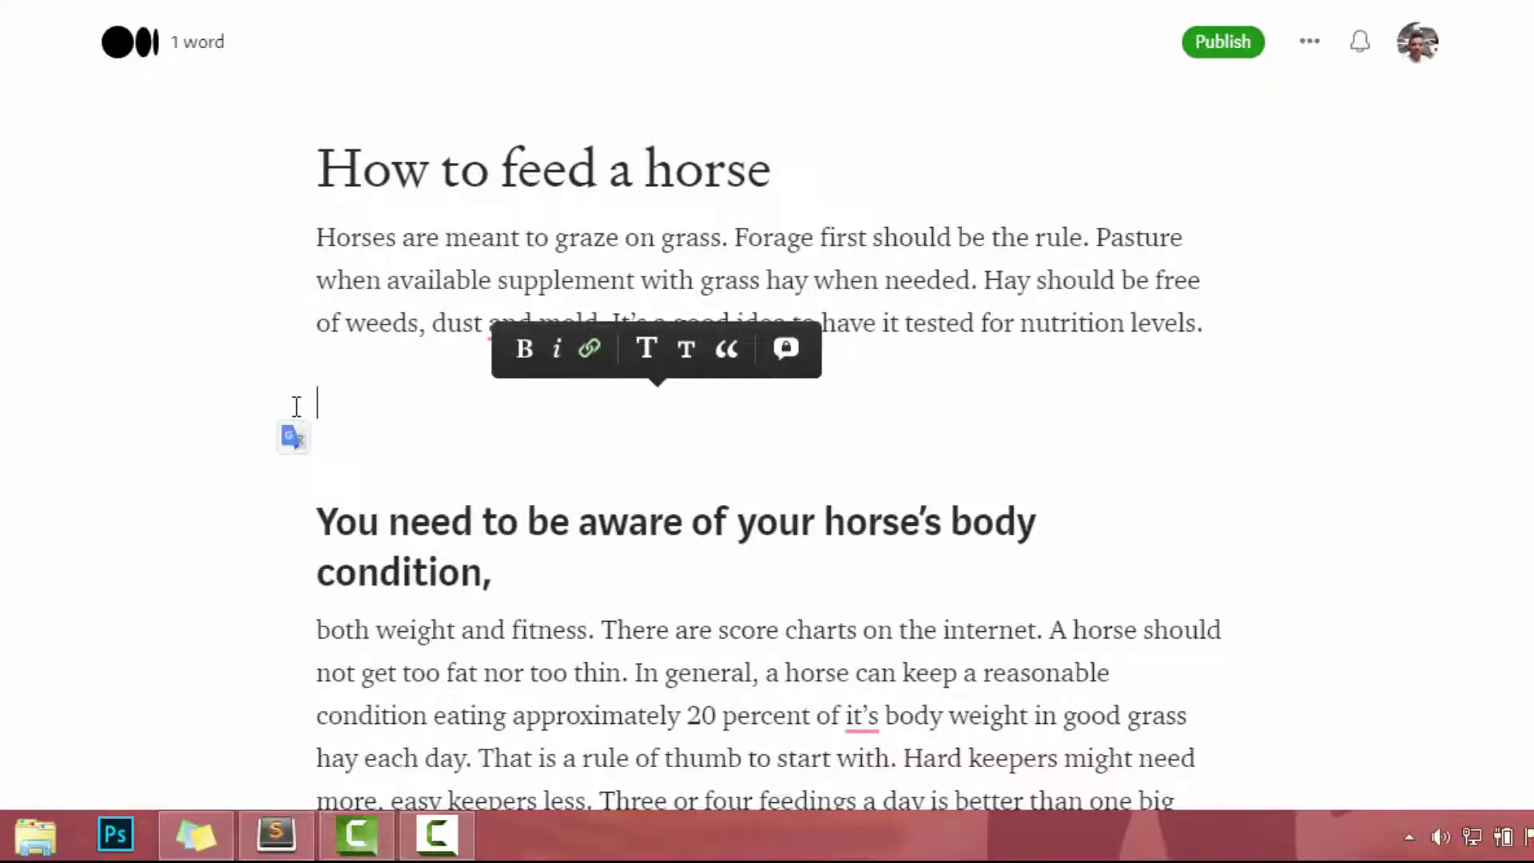
Type the '>>>> Click Here to … <<<<' call-to-action line and make it bold
{"action": "left_click_drag", "start_coordinate": [677, 318], "coordinate": [929, 320]}
{"action": "left_click", "coordinate": [431, 408]}
{"action": "type", "text": ">>>><<<<"}
{"action": "key", "text": "Left"}
{"action": "key", "text": "Left"}
{"action": "key", "text": "Left"}
{"action": "key", "text": "Left"}
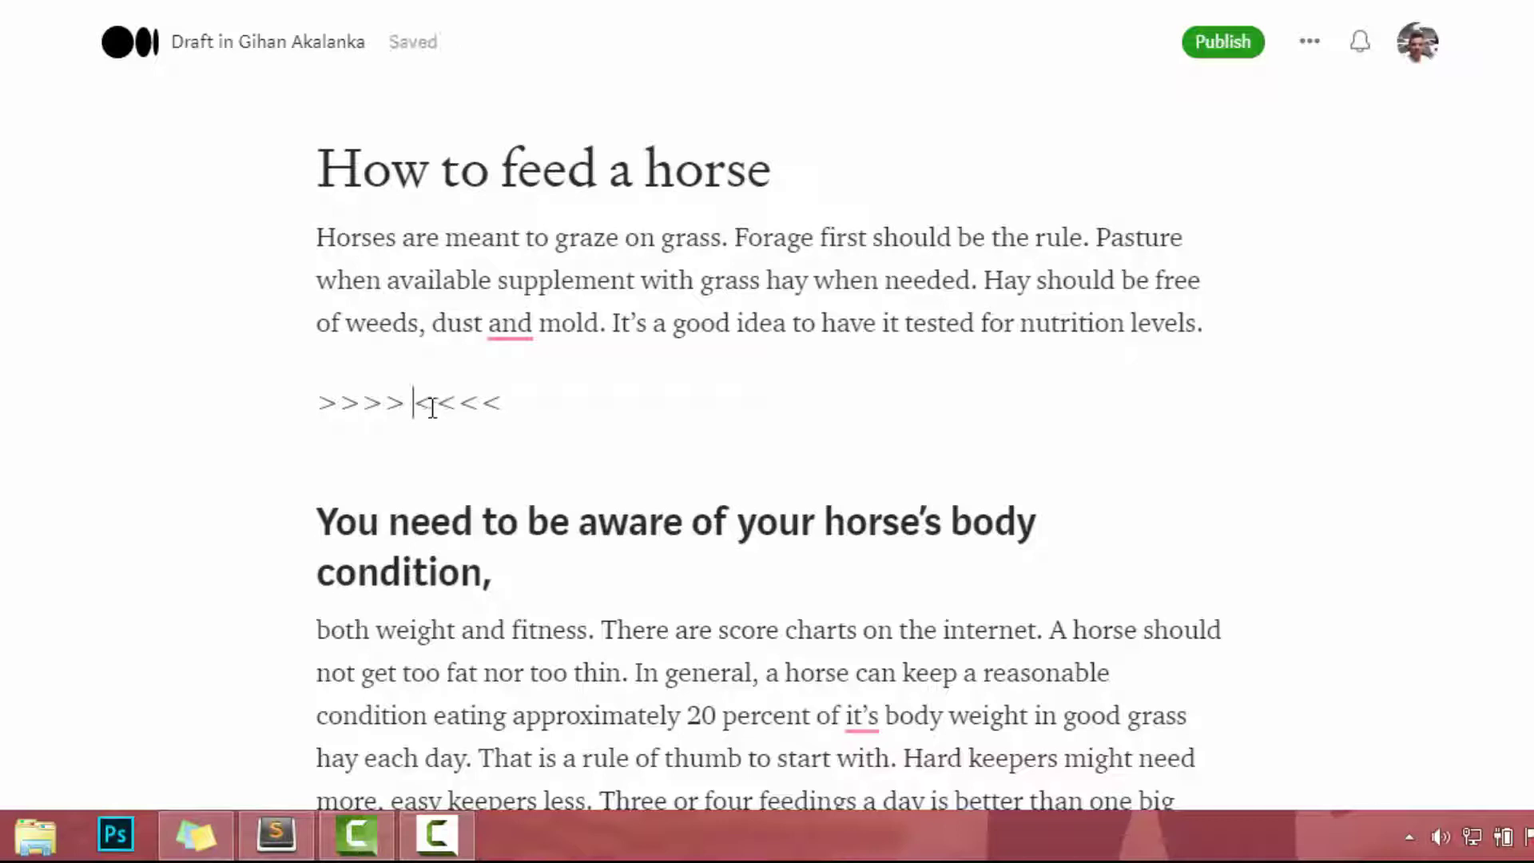
{"action": "type", "text": "Click Here to"}
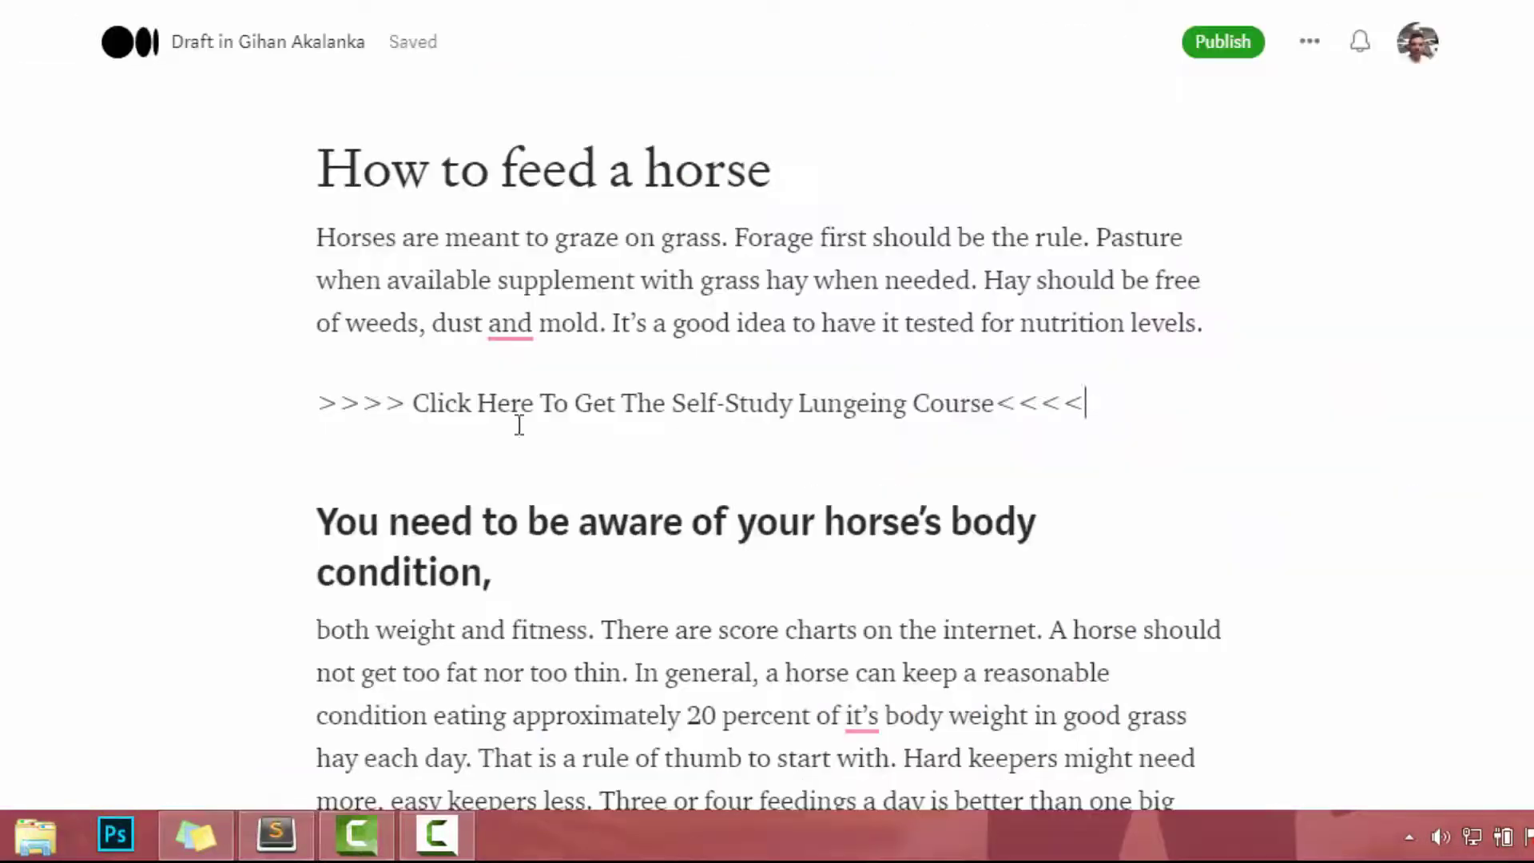
{"action": "left_click", "coordinate": [324, 406], "text": "shift"}
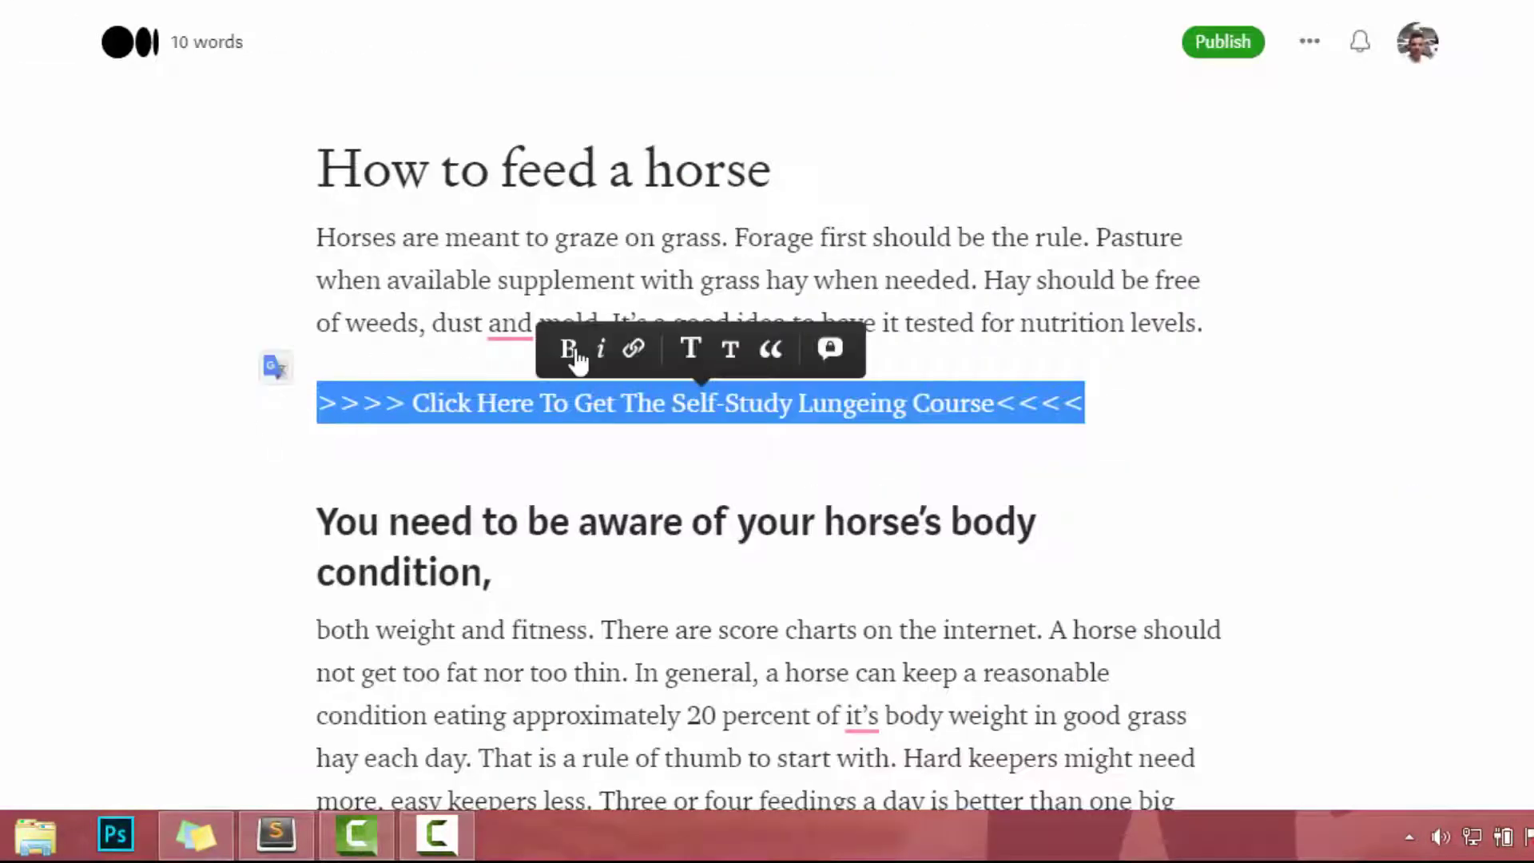
{"action": "left_click", "coordinate": [575, 354]}
{"action": "left_click", "coordinate": [611, 402]}
Link the words 'The Self-Study Lungeing Course' to the affiliate promotion URL
{"action": "left_click_drag", "start_coordinate": [629, 403], "coordinate": [1039, 402]}
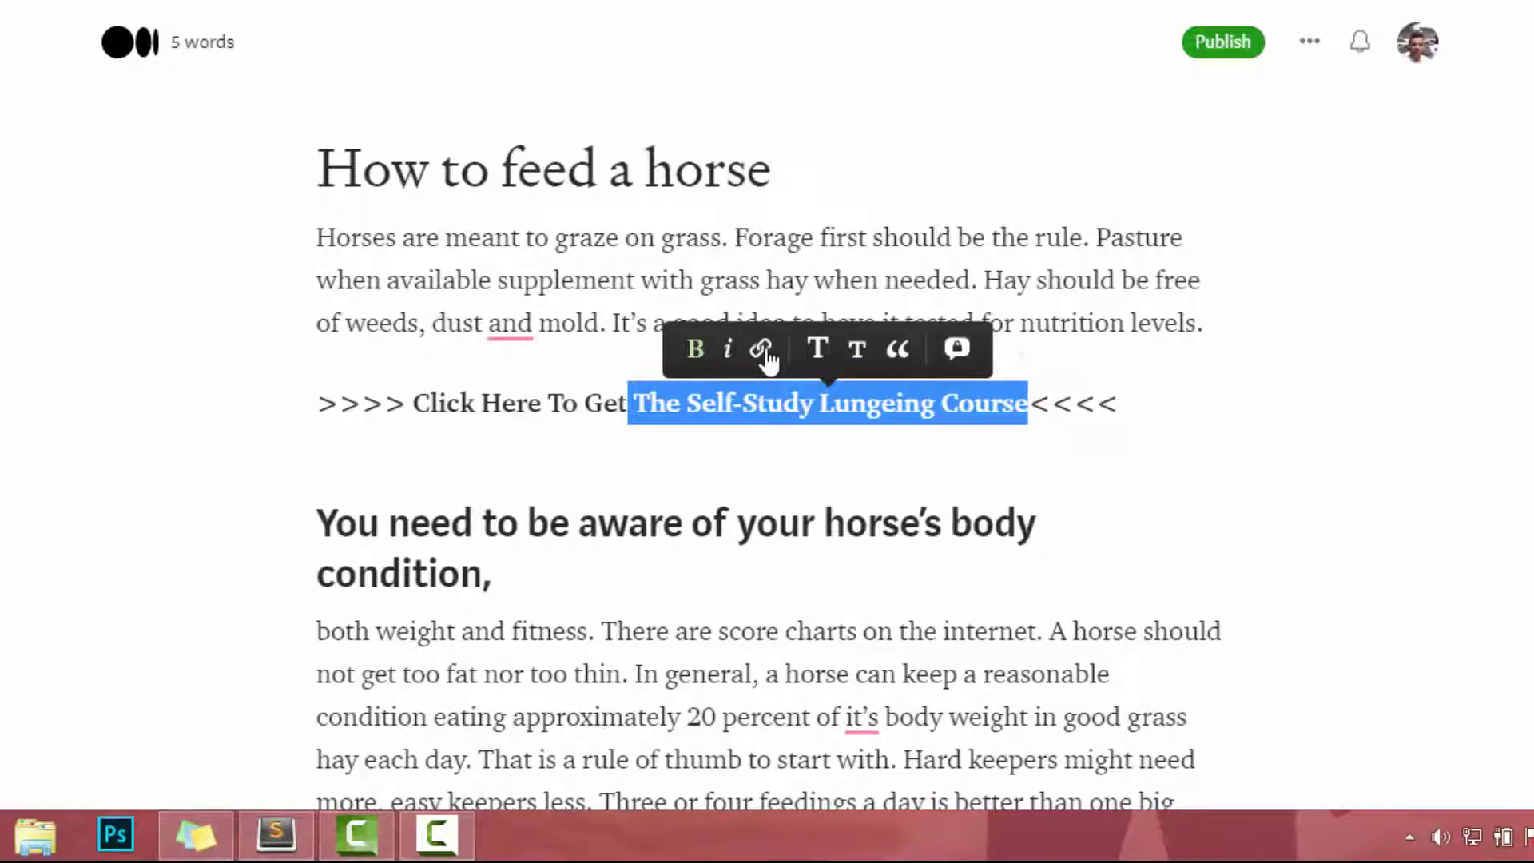
{"action": "left_click", "coordinate": [763, 352]}
{"action": "key", "text": "ctrl+v"}
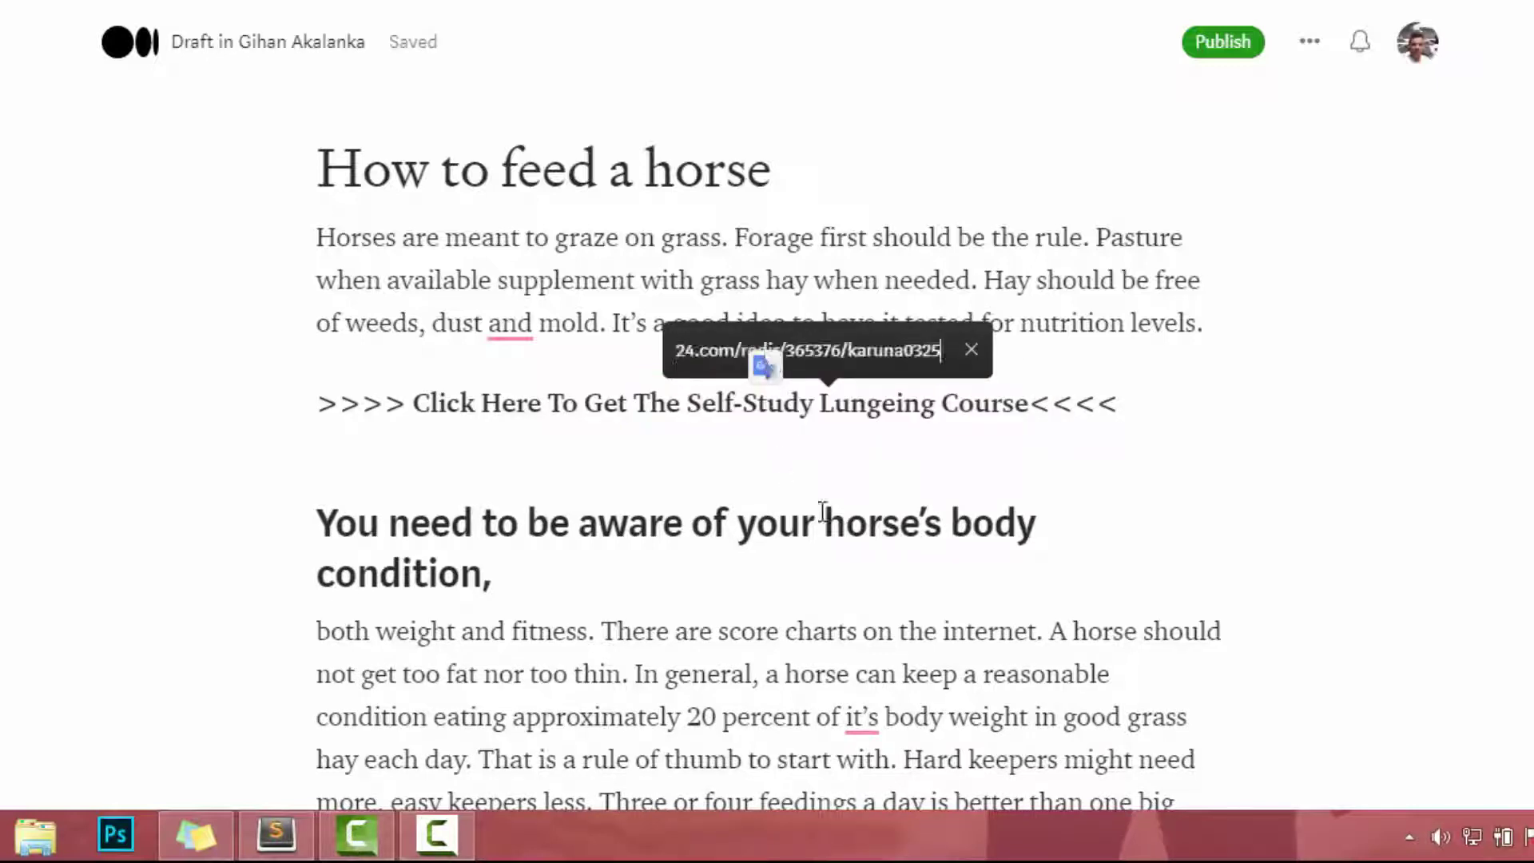
{"action": "key", "text": "Return"}
{"action": "left_click", "coordinate": [778, 466]}
Copy the call-to-action line and paste it after the italic quote and at the article's end
{"action": "left_click", "coordinate": [1231, 403]}
{"action": "triple_click", "coordinate": [535, 409]}
{"action": "key", "text": "ctrl+c"}
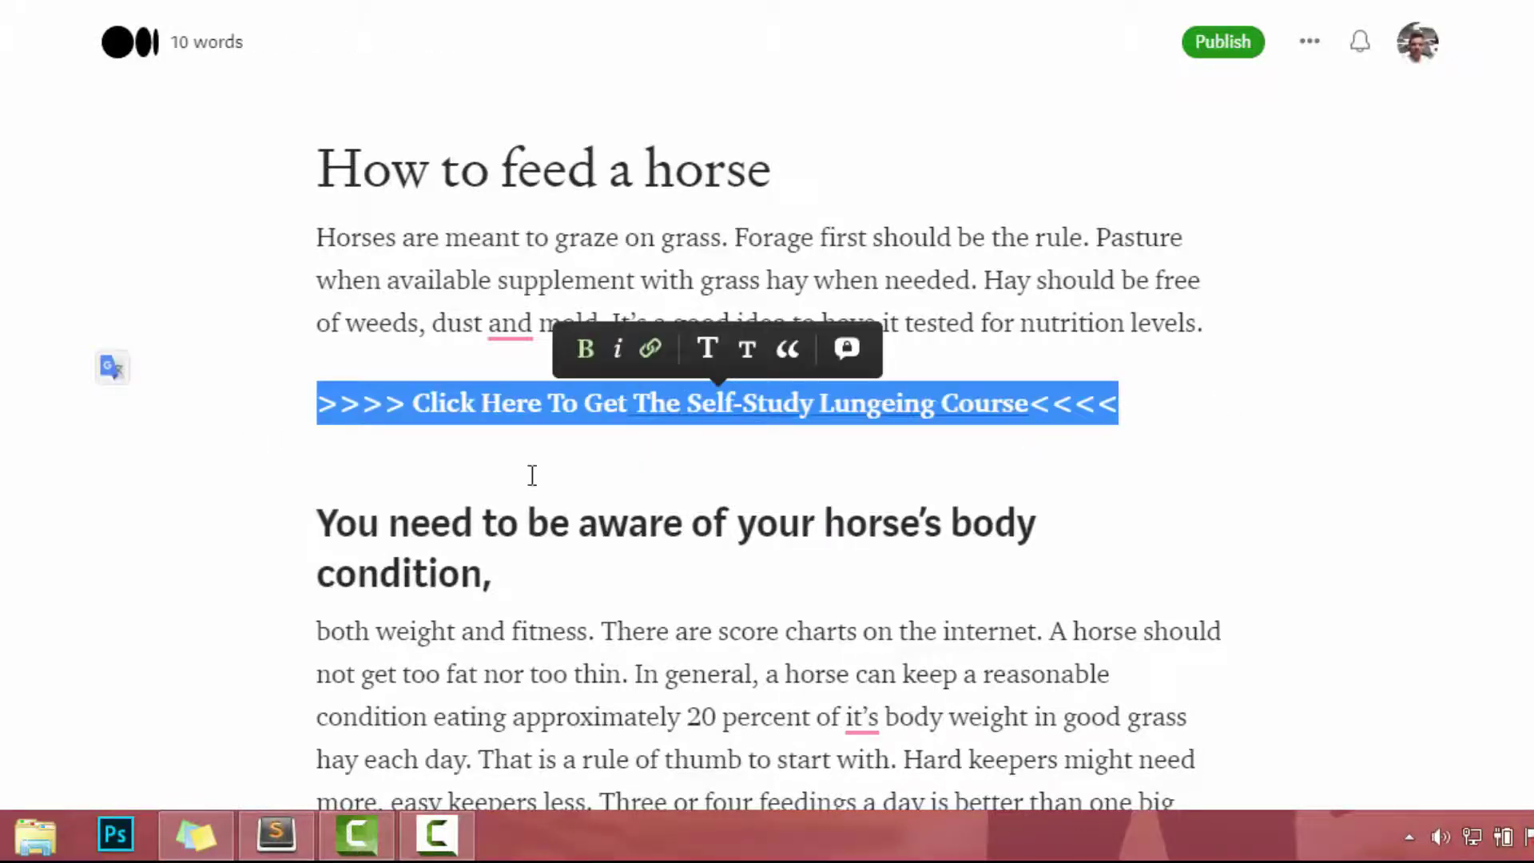
{"action": "scroll", "coordinate": [531, 477], "scroll_direction": "down", "scroll_amount": 15}
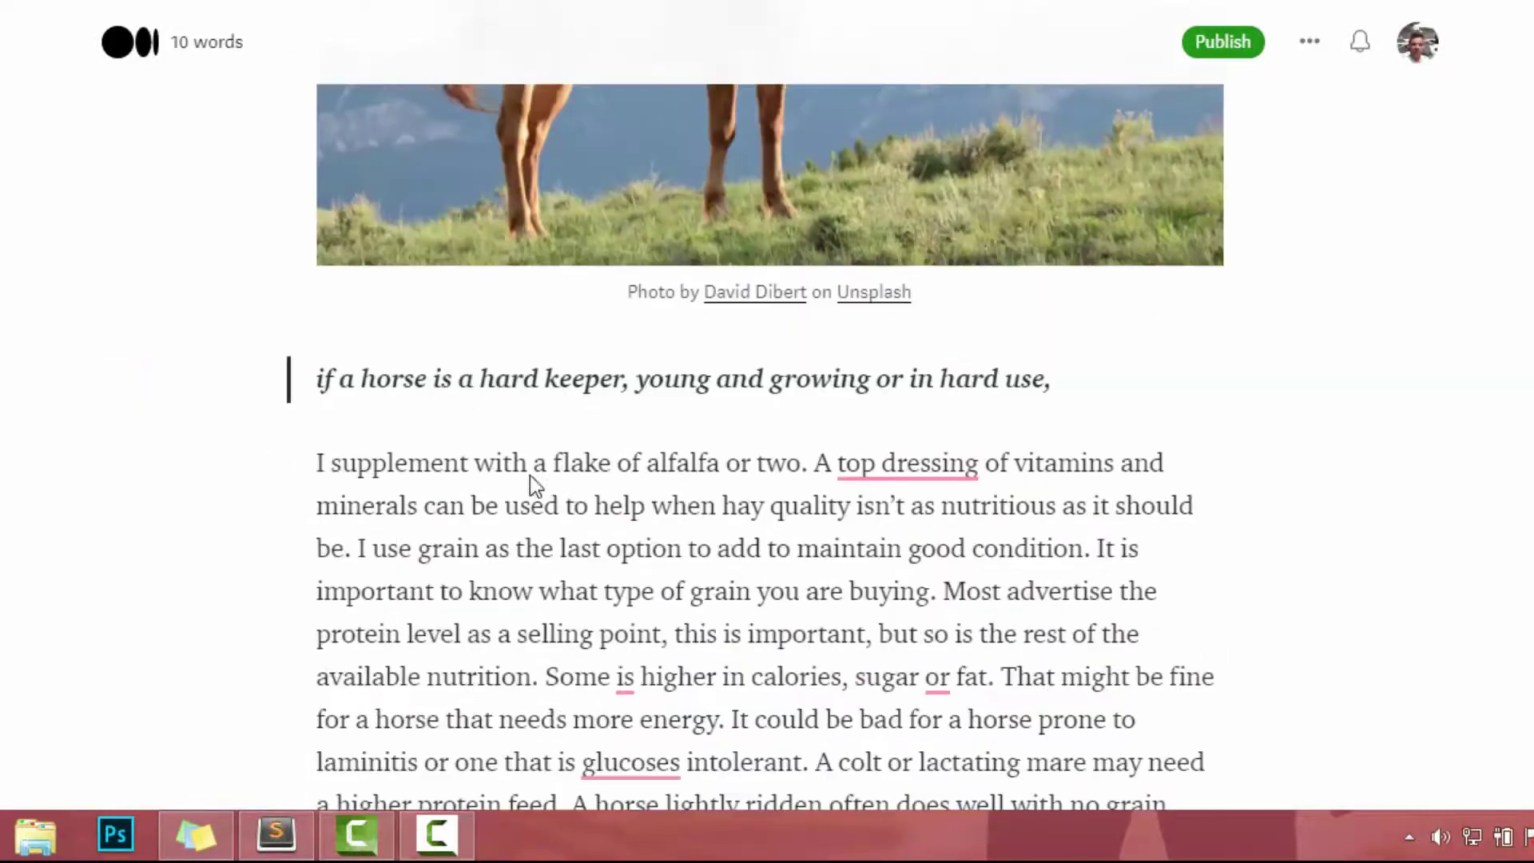
{"action": "left_click", "coordinate": [1122, 377]}
{"action": "key", "text": "Return"}
{"action": "key", "text": "ctrl+v"}
{"action": "scroll", "coordinate": [1122, 377], "scroll_direction": "down", "scroll_amount": 10}
{"action": "left_click", "coordinate": [631, 552]}
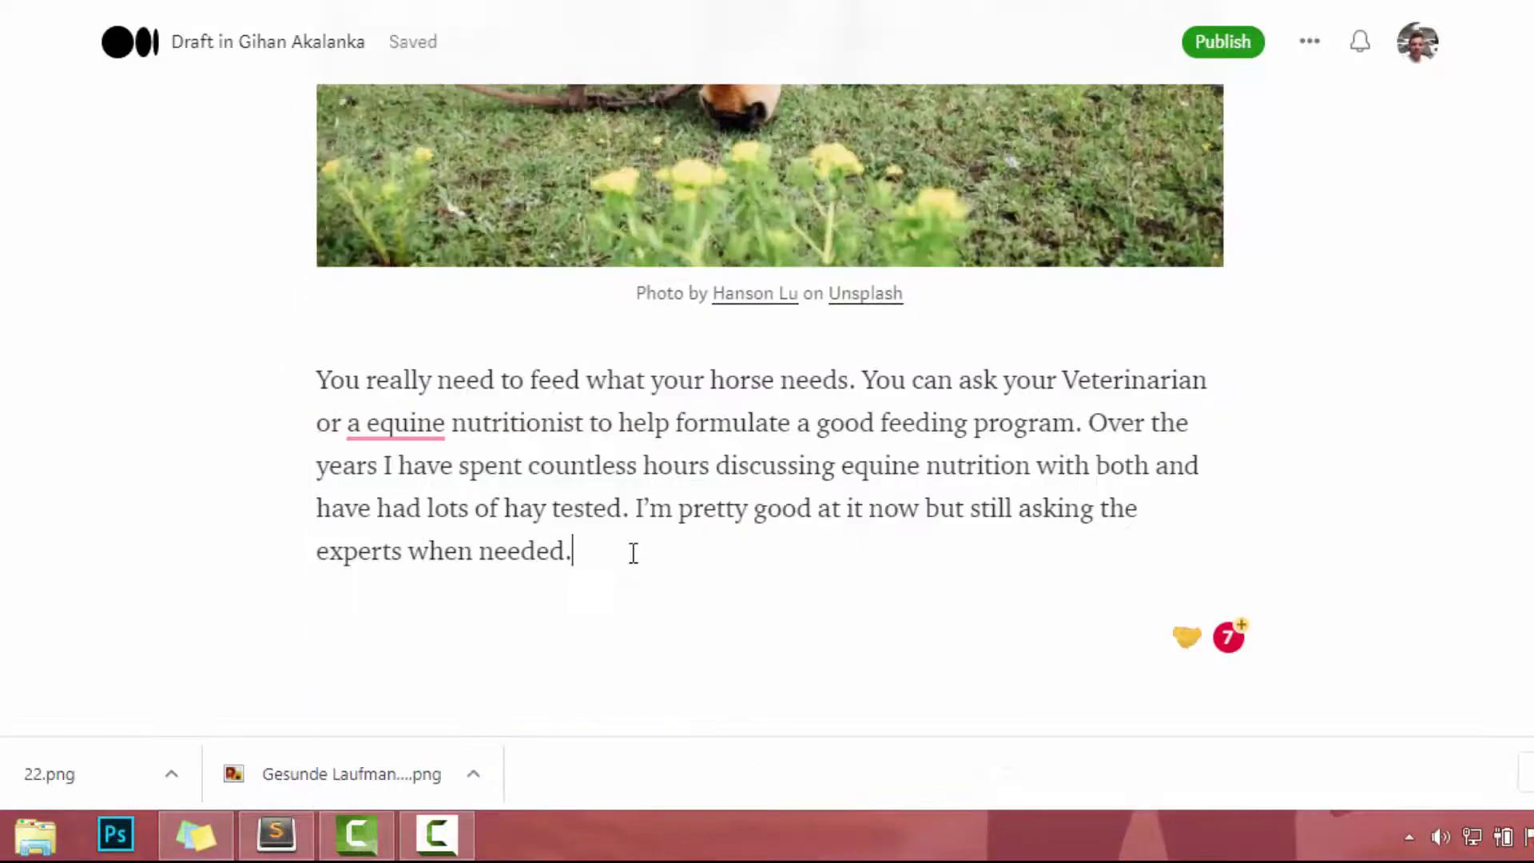
{"action": "key", "text": "Return"}
{"action": "key", "text": "ctrl+v"}
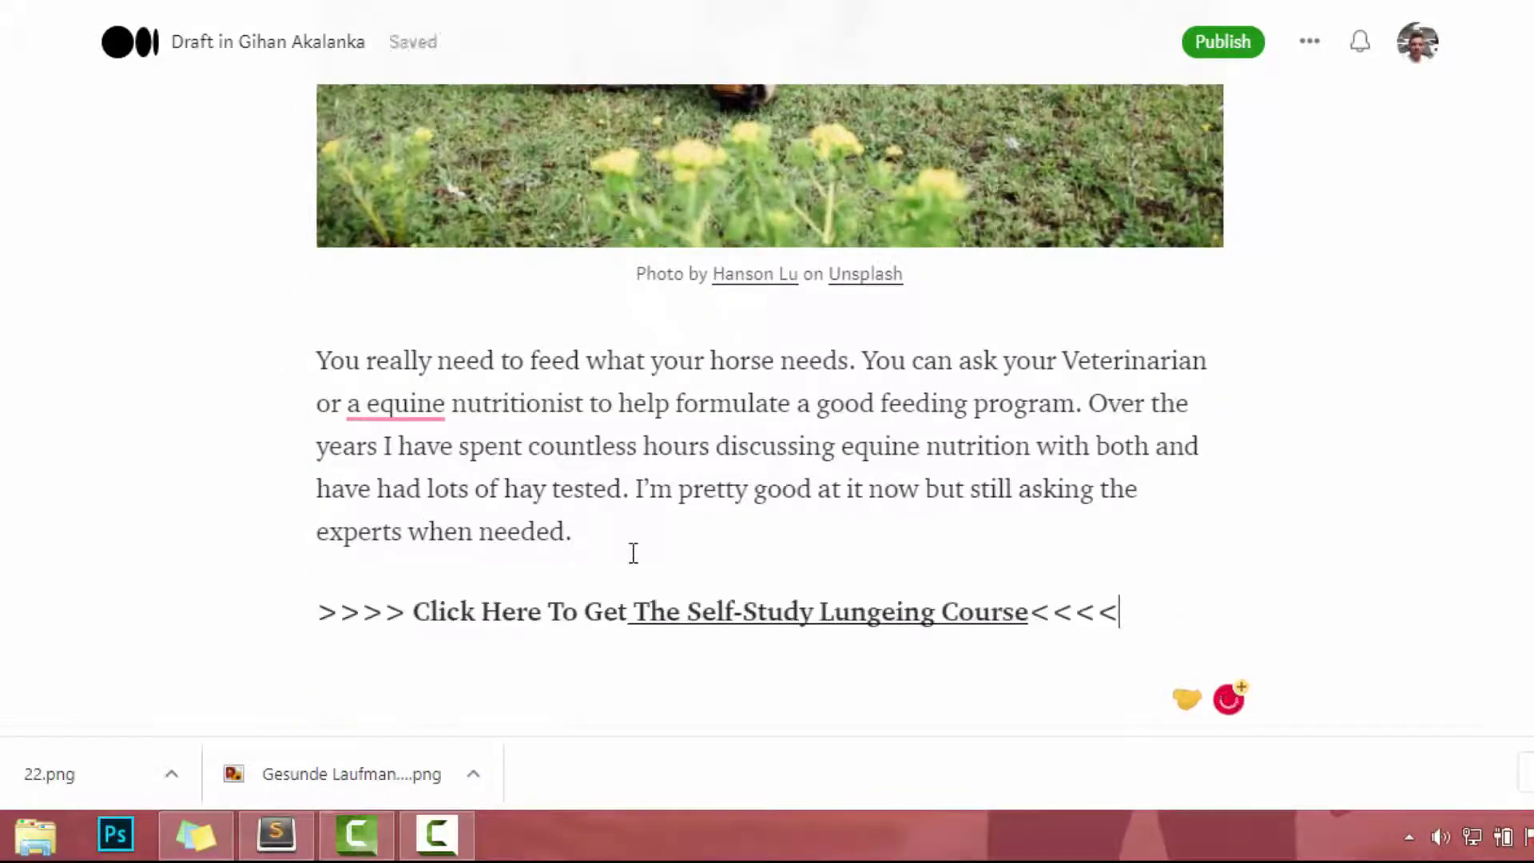
{"action": "scroll", "coordinate": [740, 552], "scroll_direction": "up", "scroll_amount": 10}
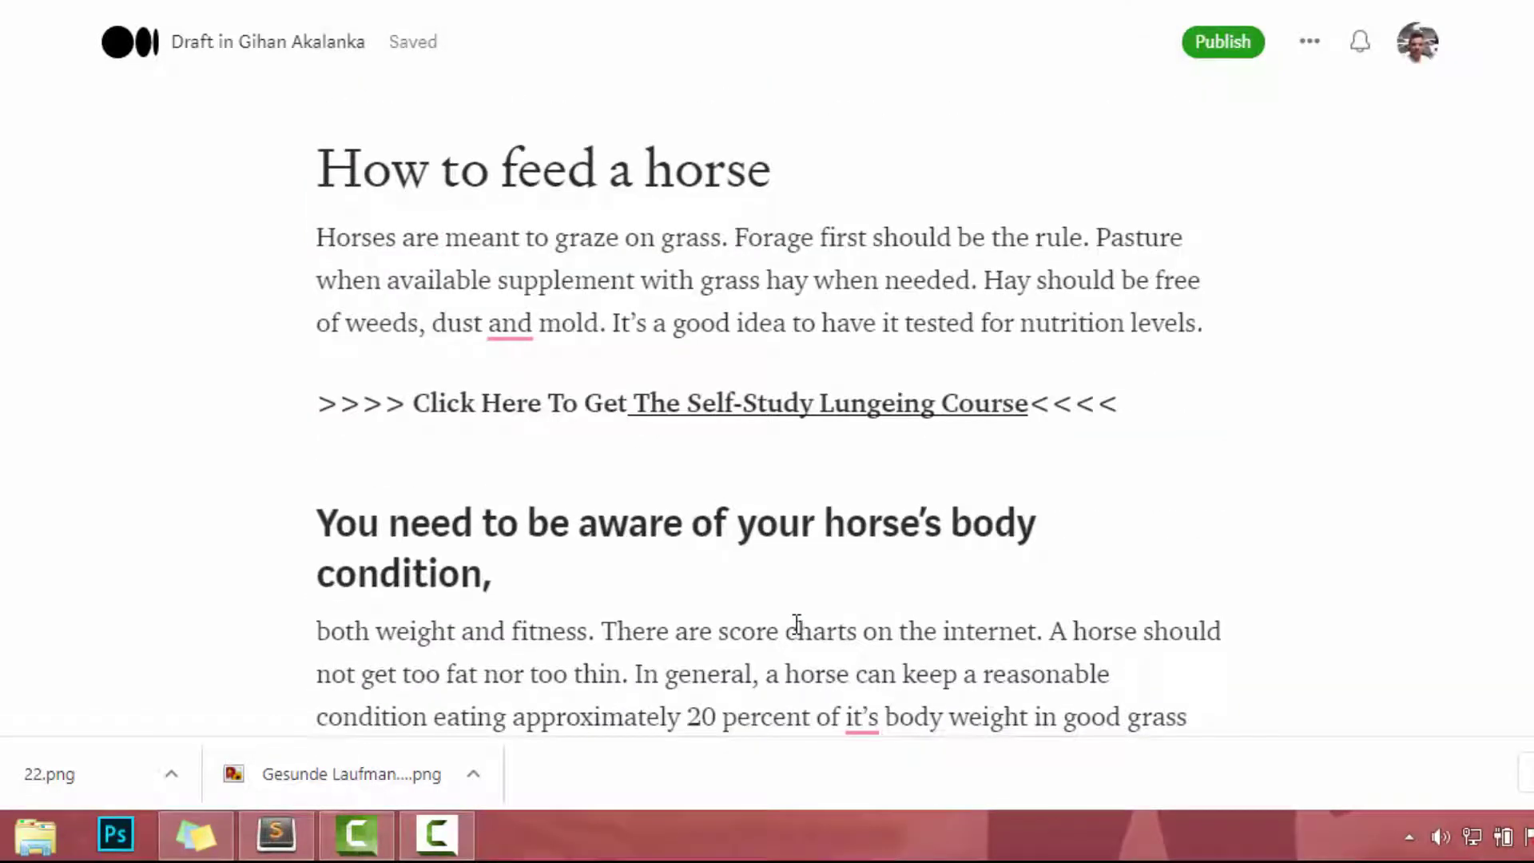
Set the grazing-horse photo as the story's preview image in the publish settings
{"action": "left_click", "coordinate": [1221, 47]}
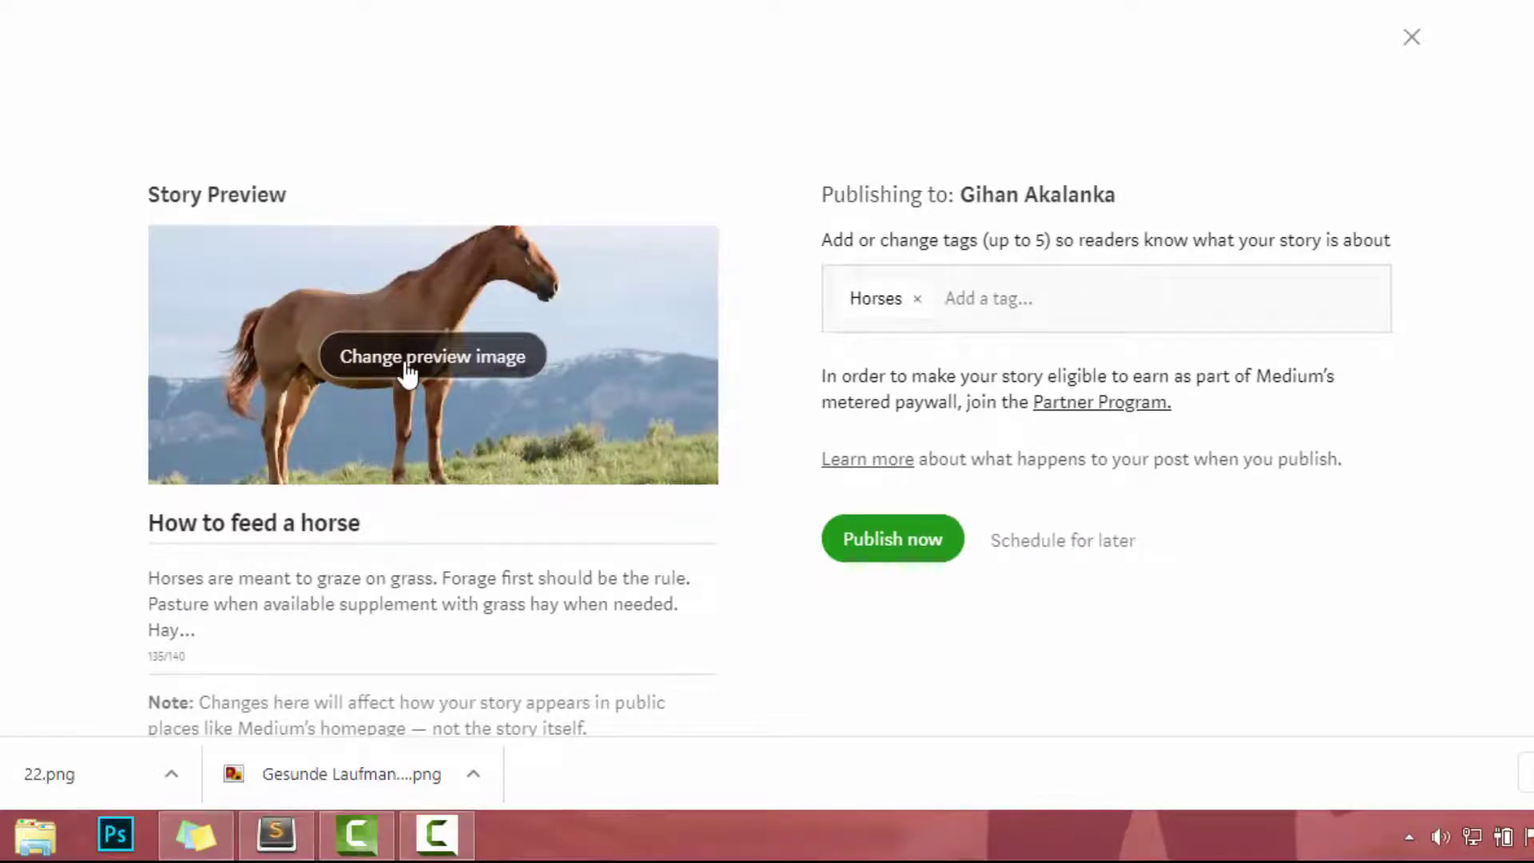
{"action": "left_click", "coordinate": [408, 361]}
{"action": "left_click", "coordinate": [420, 344]}
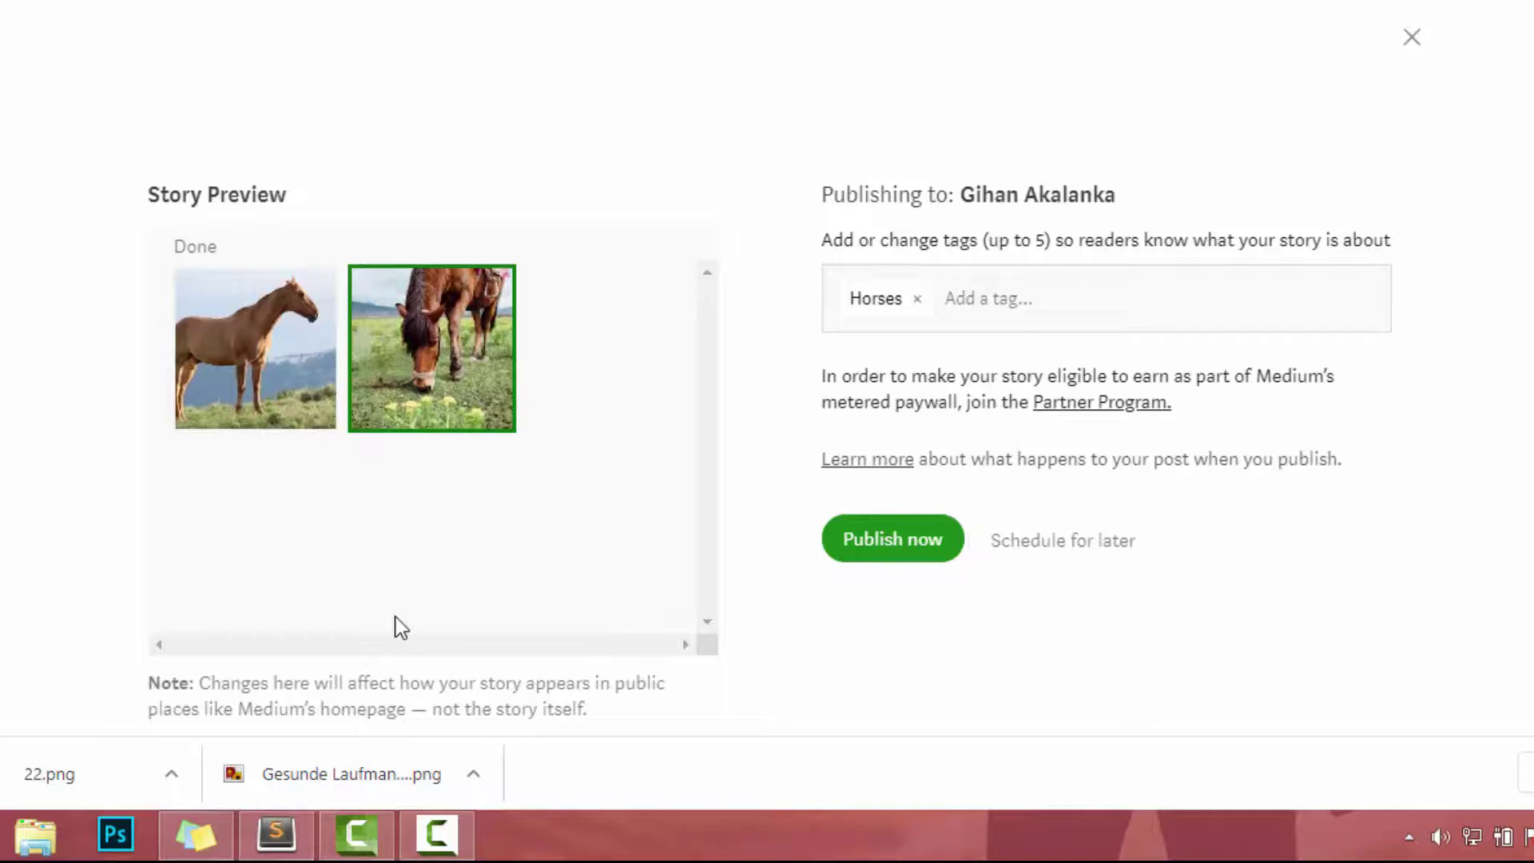
{"action": "scroll", "coordinate": [407, 495], "scroll_direction": "down", "scroll_amount": 3}
{"action": "scroll", "coordinate": [435, 498], "scroll_direction": "up", "scroll_amount": 3}
{"action": "left_click", "coordinate": [196, 247]}
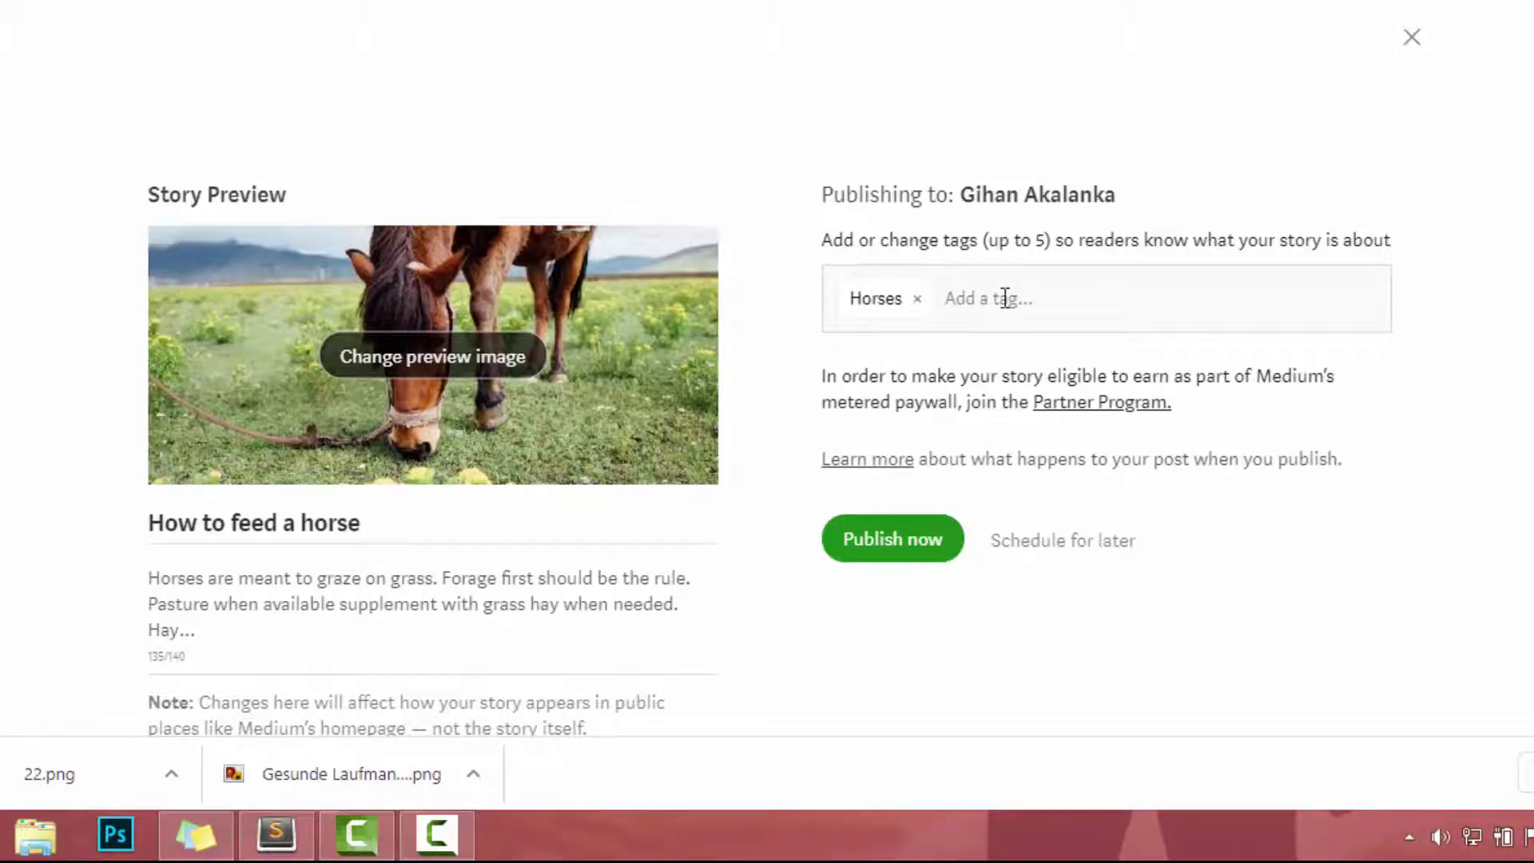
Add a 'Horse Feed' tag next to Horses and close the publish settings
{"action": "type", "text": "horse feed"}
{"action": "key", "text": "Return"}
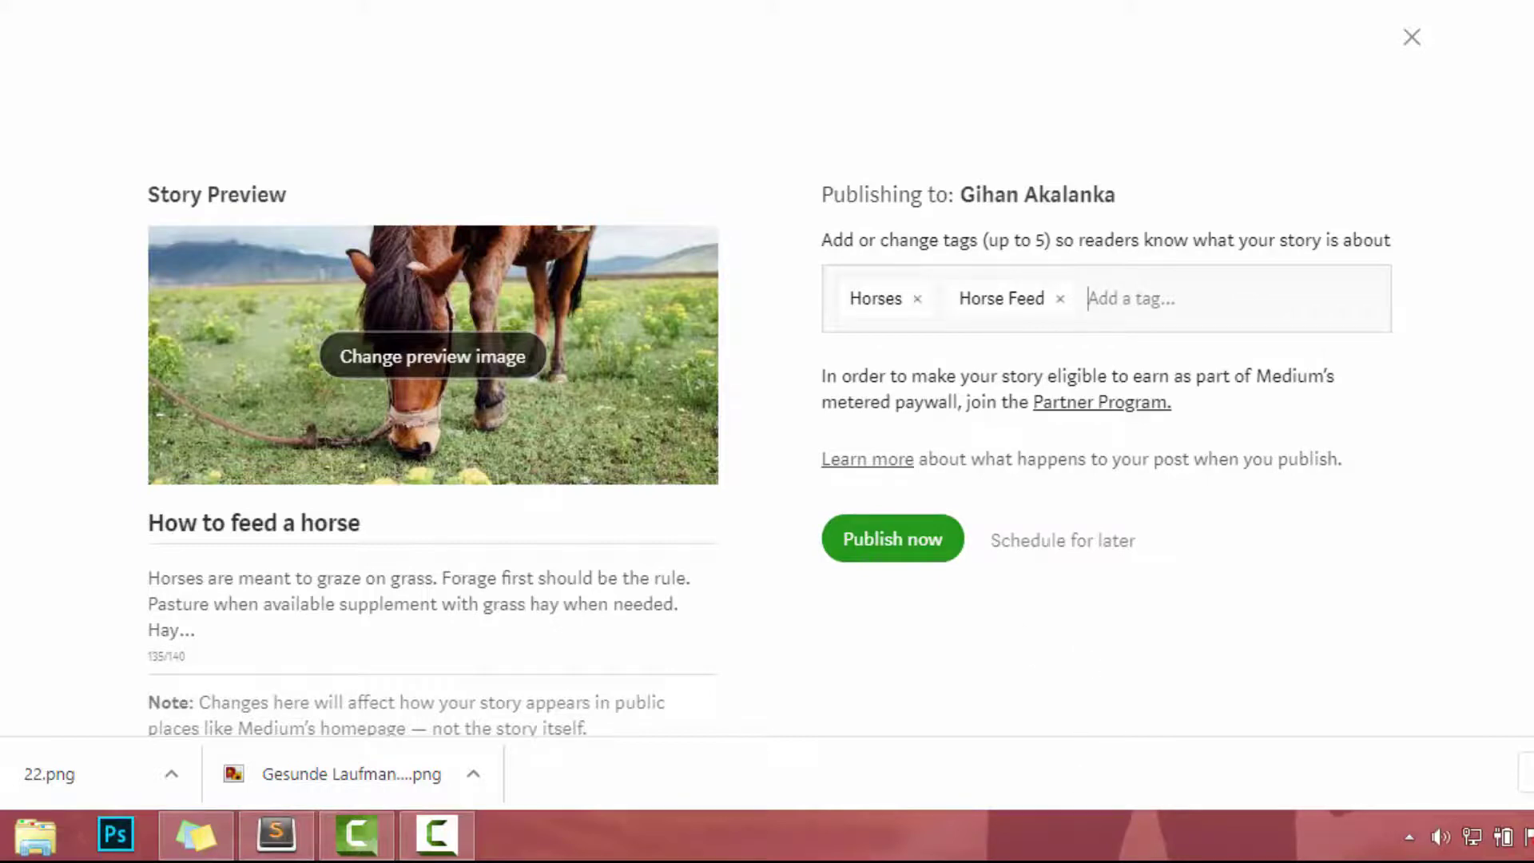
{"action": "left_click", "coordinate": [1412, 36]}
{"action": "right_click", "coordinate": [1419, 41]}
Dismiss the context menu and return to the Medium home feed of recommended stories
{"action": "key", "text": "Escape"}
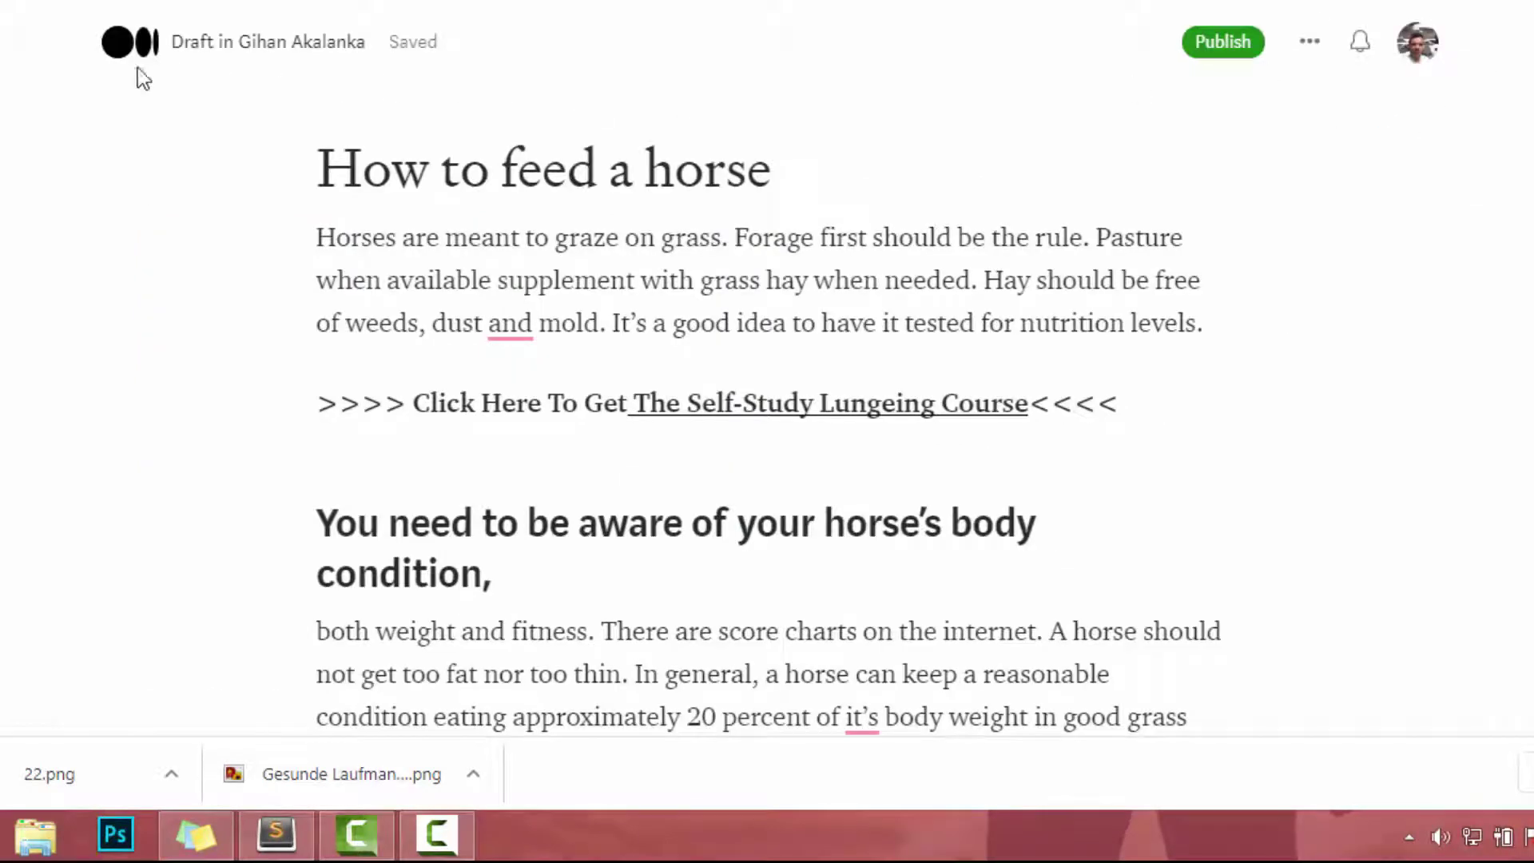
{"action": "left_click", "coordinate": [126, 41]}
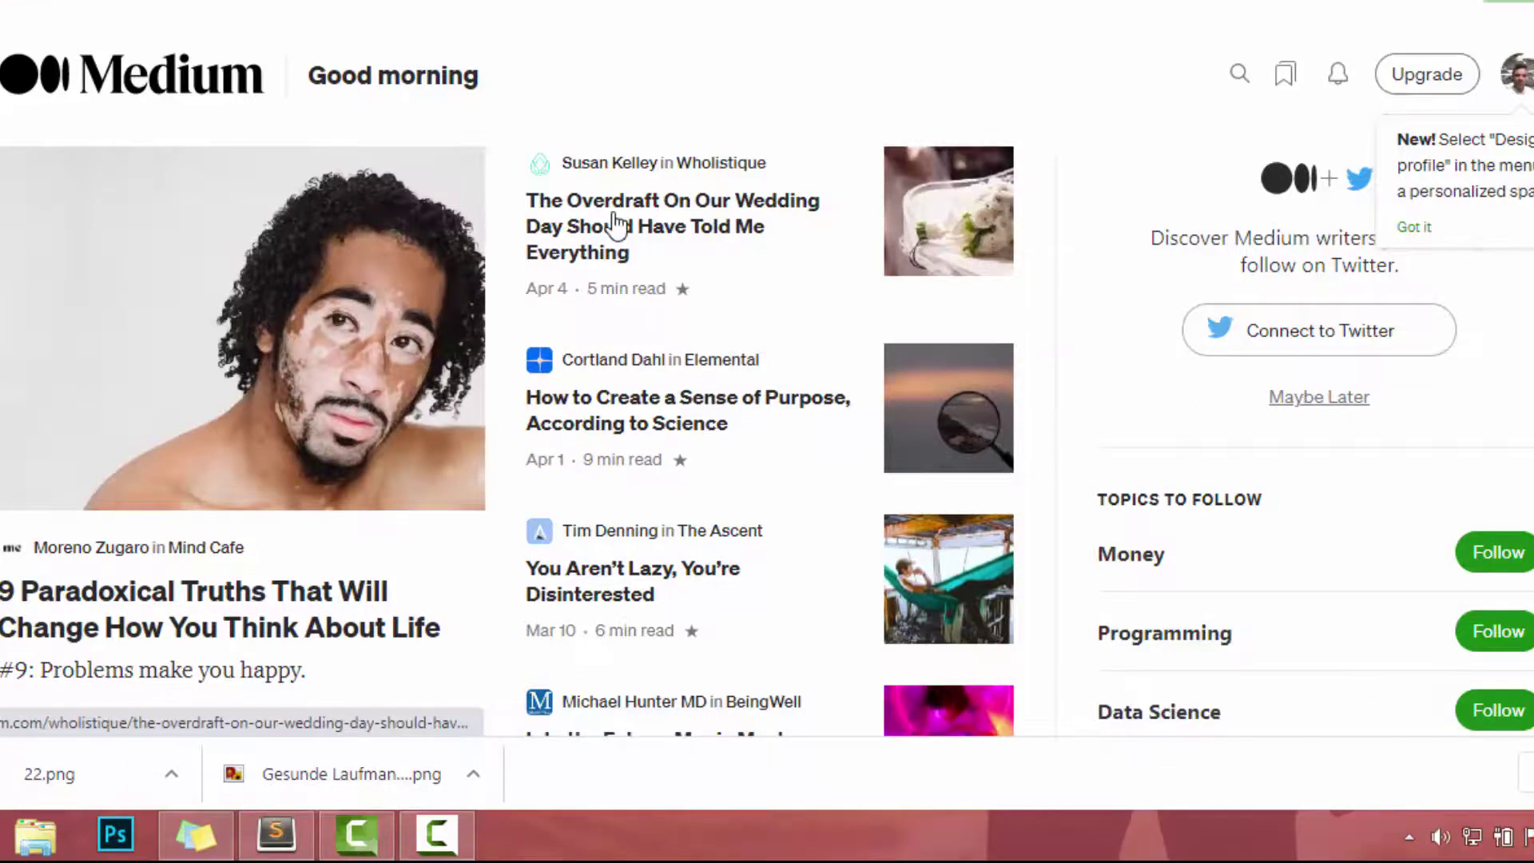
Open 'The Overdraft On Our Wedding Day Should Have Told Me Everything' and read through it
{"action": "left_click", "coordinate": [616, 224]}
{"action": "scroll", "coordinate": [612, 213], "scroll_direction": "down", "scroll_amount": 15}
{"action": "scroll", "coordinate": [612, 212], "scroll_direction": "down", "scroll_amount": 20}
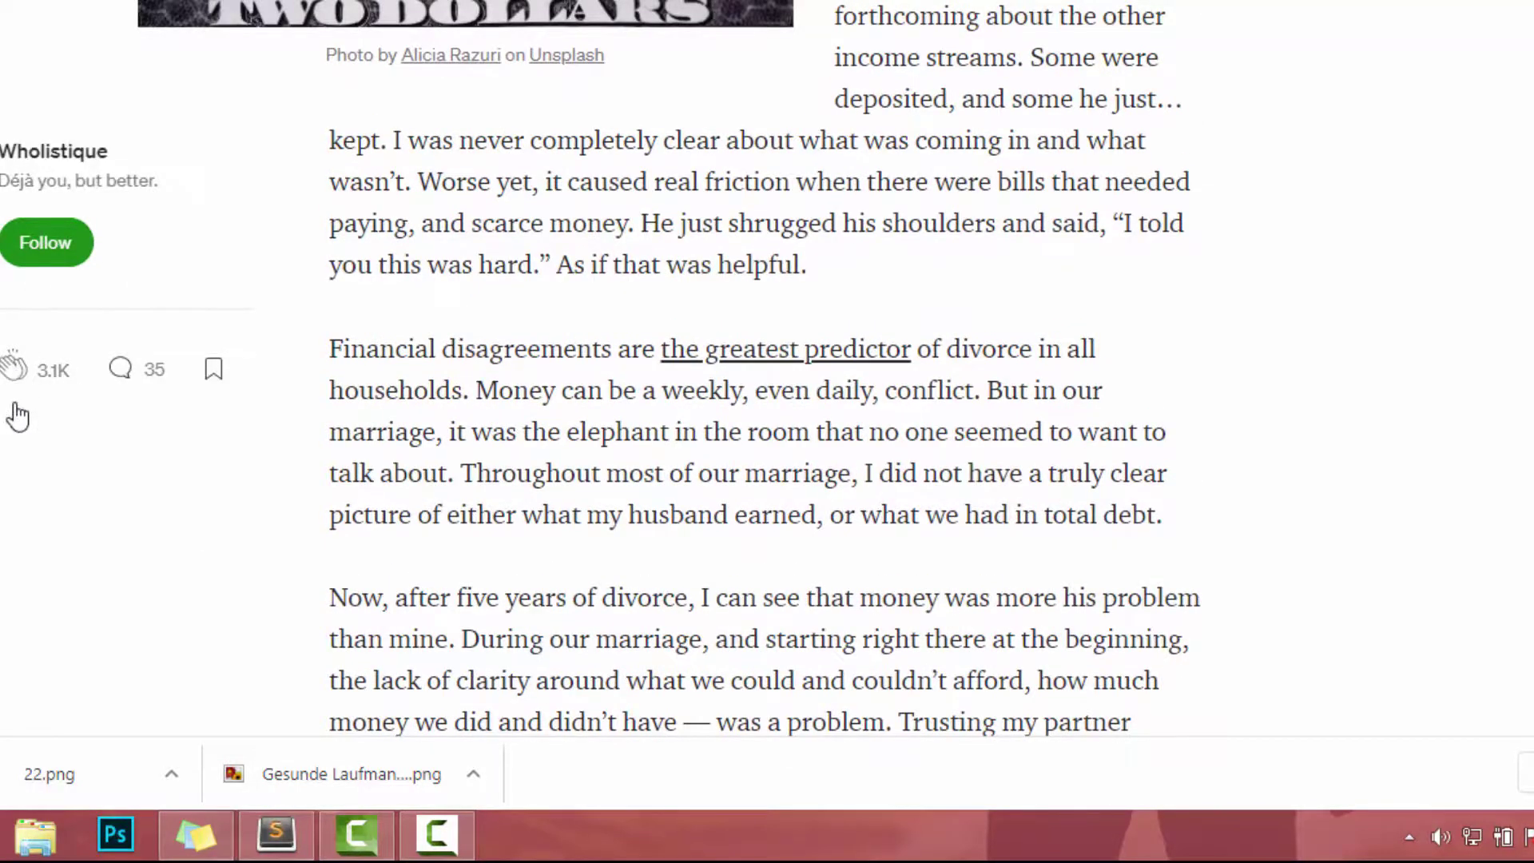
{"action": "scroll", "coordinate": [114, 412], "scroll_direction": "down", "scroll_amount": 20}
{"action": "scroll", "coordinate": [564, 287], "scroll_direction": "up", "scroll_amount": 5}
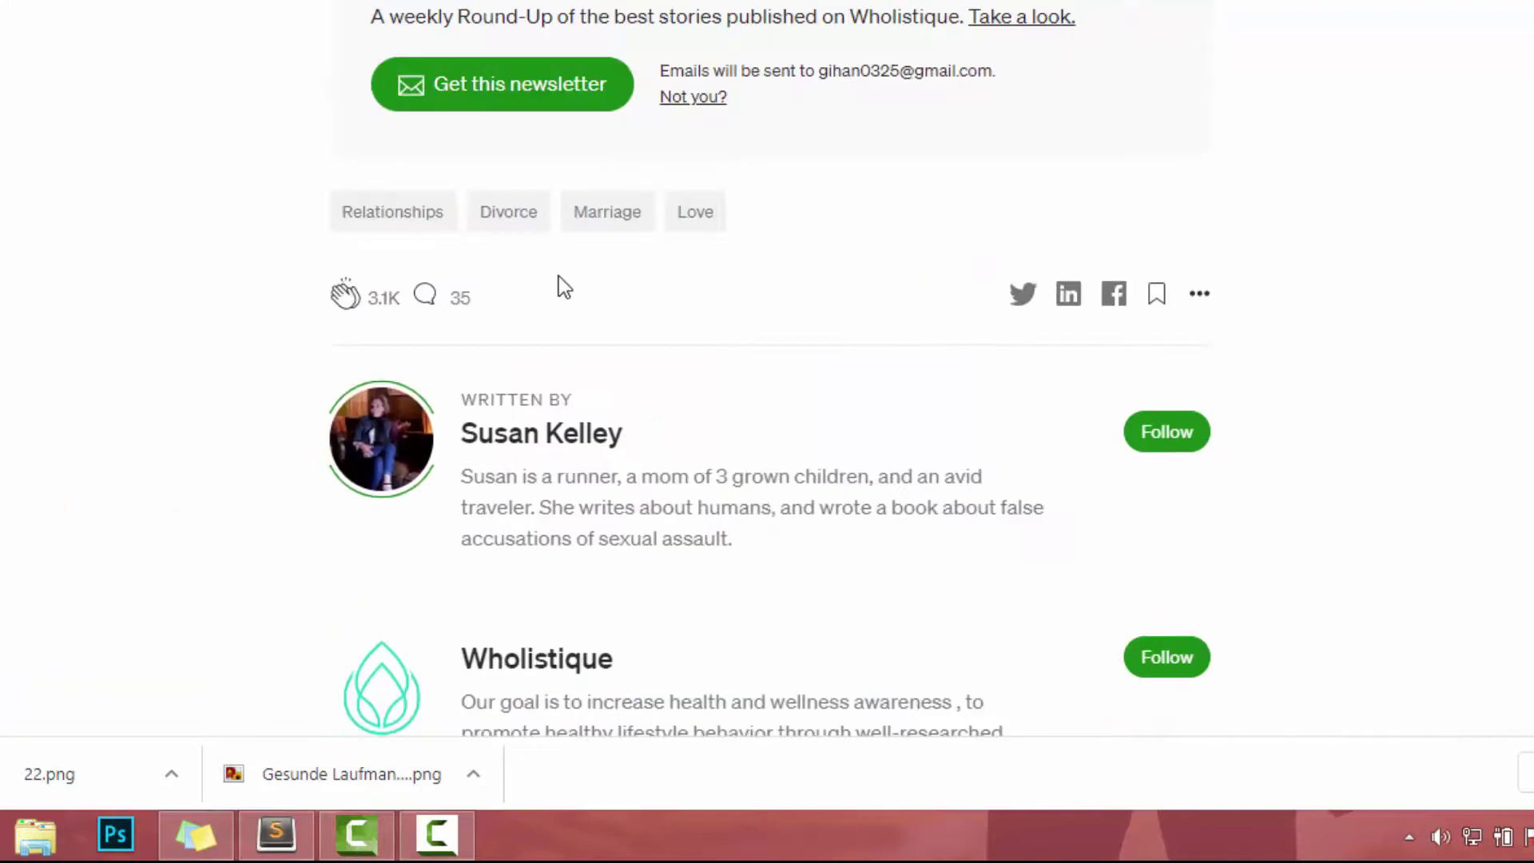
{"action": "scroll", "coordinate": [759, 427], "scroll_direction": "up", "scroll_amount": 5}
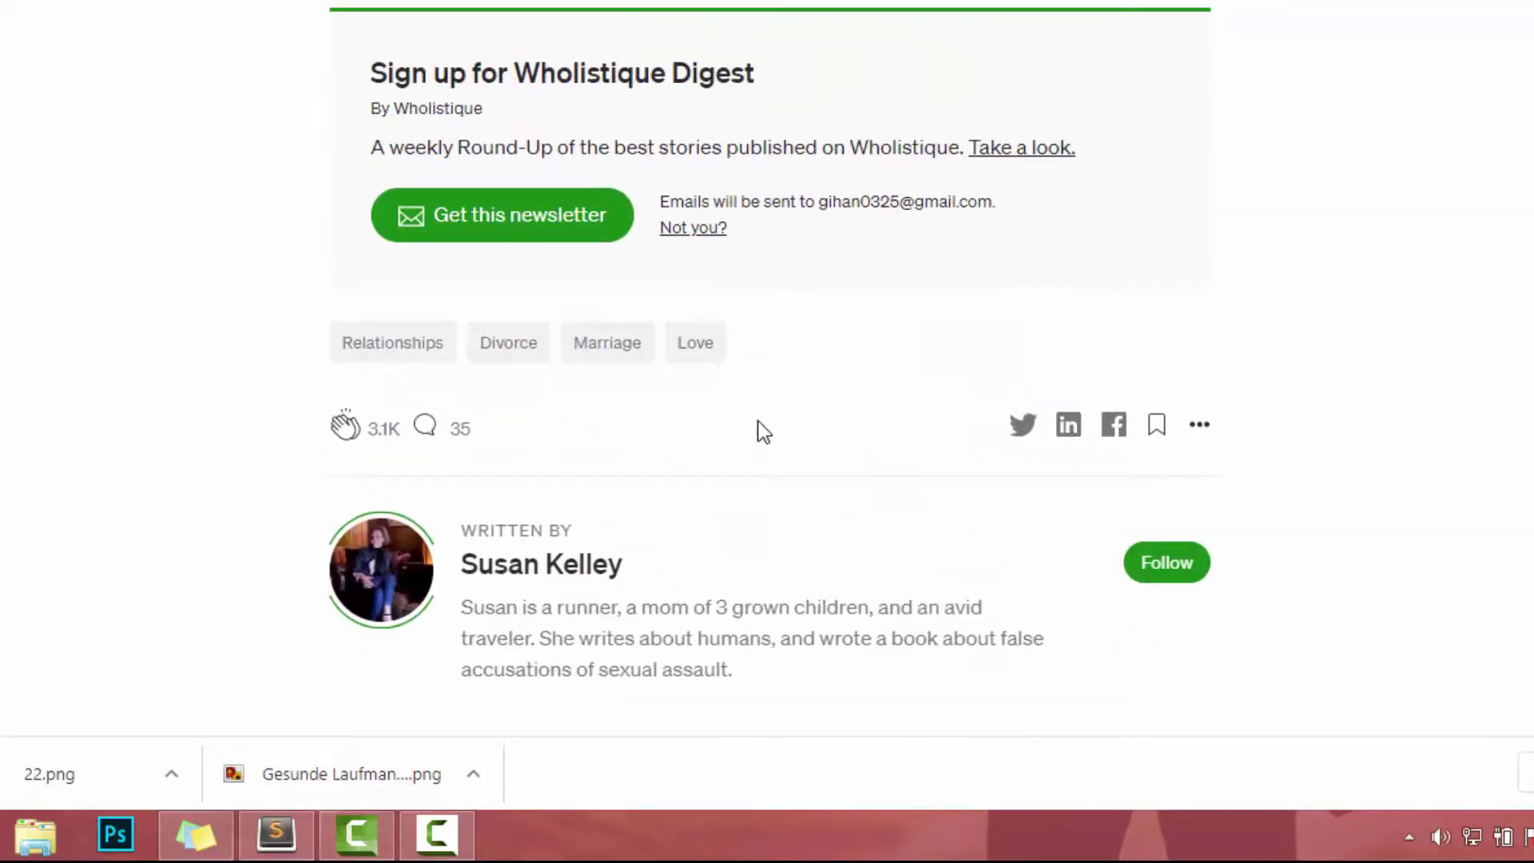
{"action": "scroll", "coordinate": [743, 425], "scroll_direction": "down", "scroll_amount": 5}
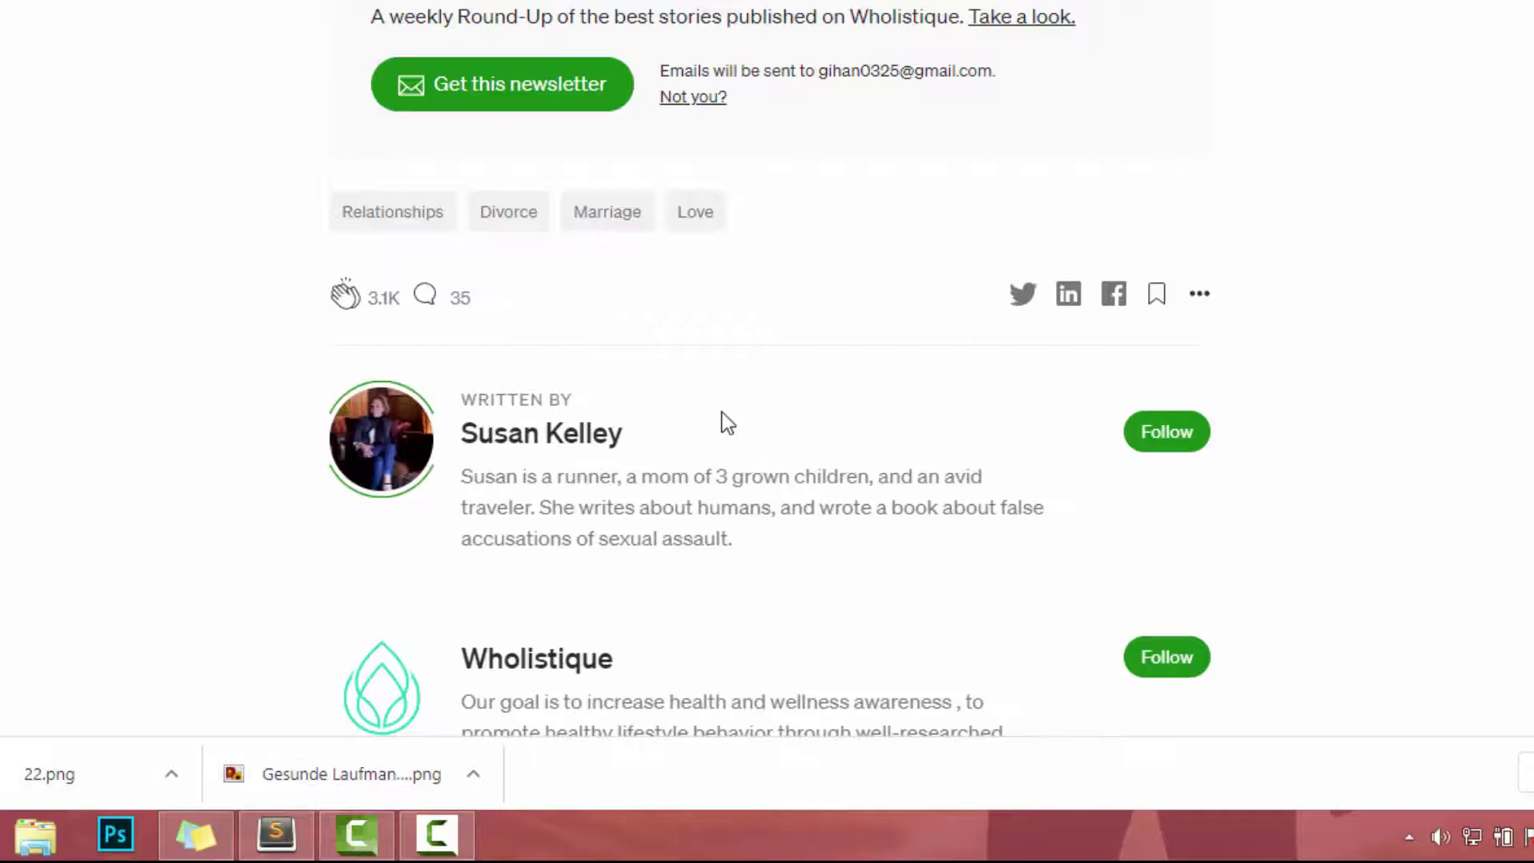
{"action": "scroll", "coordinate": [721, 412], "scroll_direction": "down", "scroll_amount": 6}
{"action": "scroll", "coordinate": [721, 412], "scroll_direction": "up", "scroll_amount": 11}
{"action": "scroll", "coordinate": [722, 411], "scroll_direction": "up", "scroll_amount": 4}
{"action": "scroll", "coordinate": [722, 415], "scroll_direction": "down", "scroll_amount": 5}
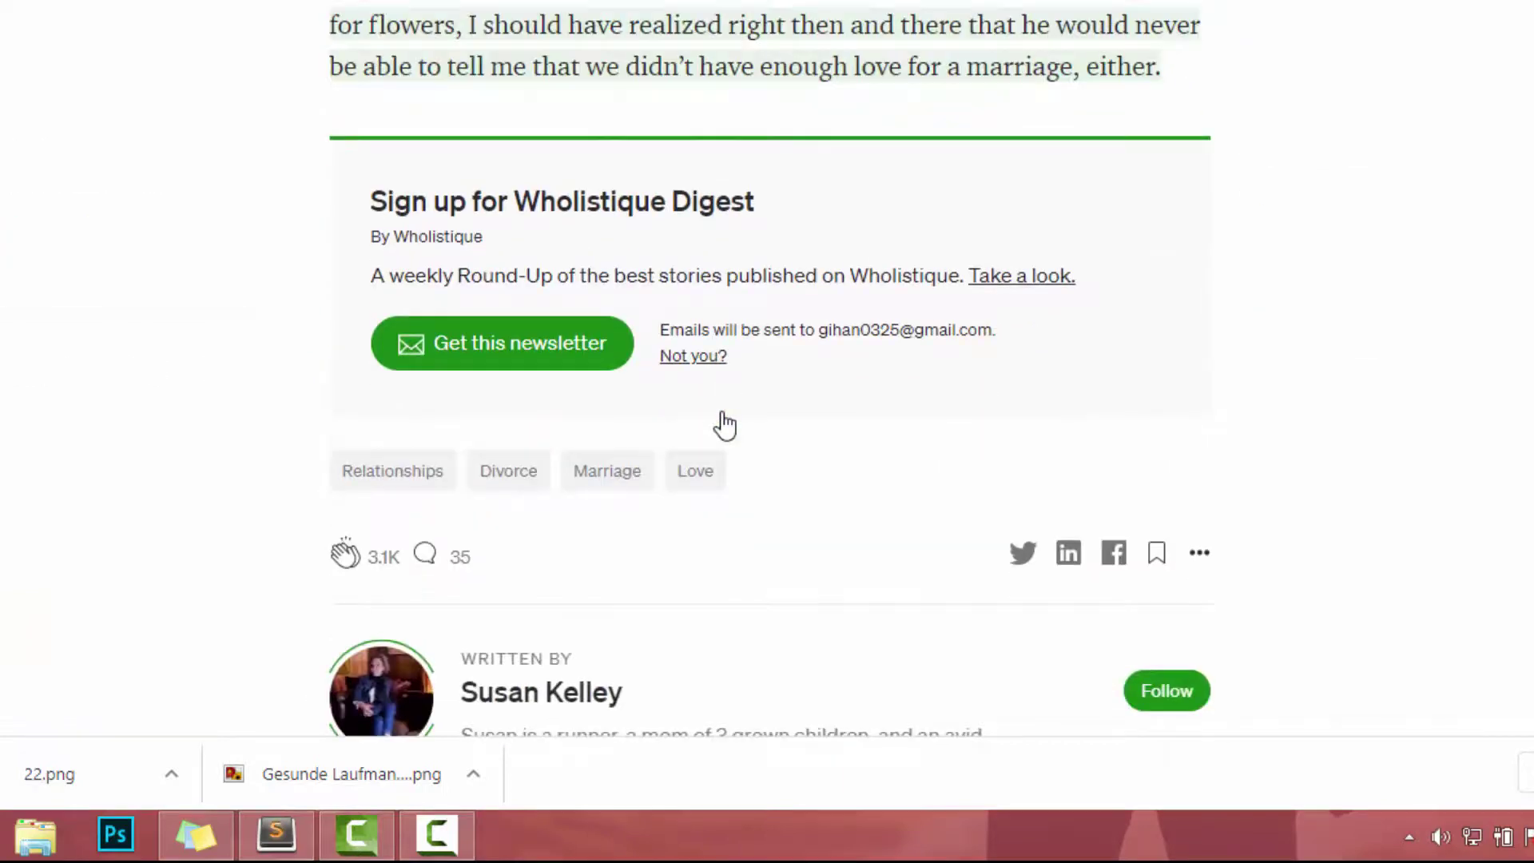
{"action": "scroll", "coordinate": [672, 395], "scroll_direction": "down", "scroll_amount": 3}
Show the article's 35 reader responses and scroll through them
{"action": "left_click", "coordinate": [424, 297]}
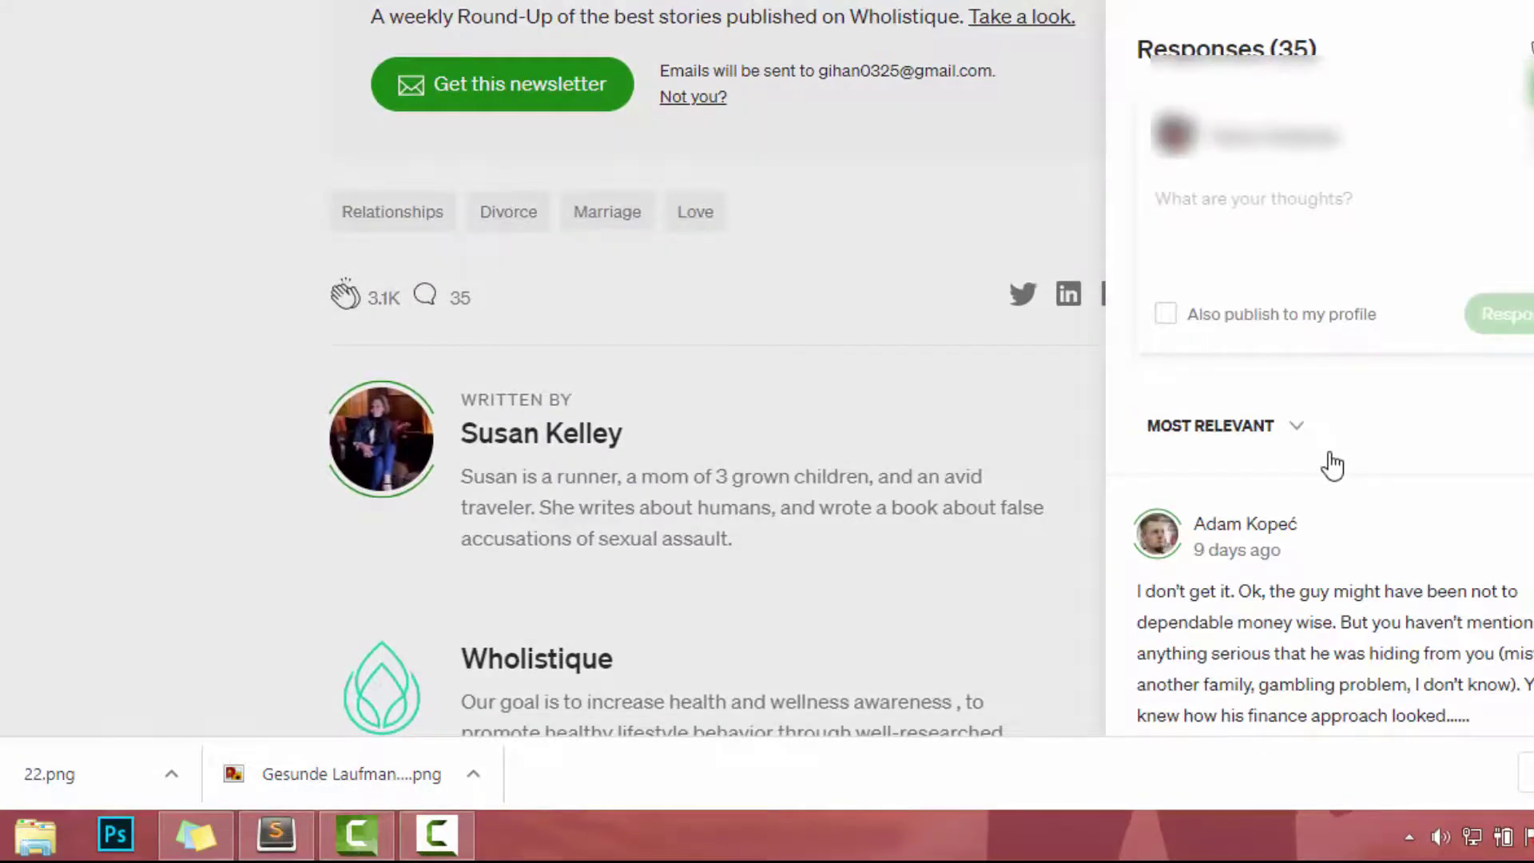
{"action": "scroll", "coordinate": [1332, 465], "scroll_direction": "down", "scroll_amount": 5}
{"action": "scroll", "coordinate": [1333, 464], "scroll_direction": "down", "scroll_amount": 5}
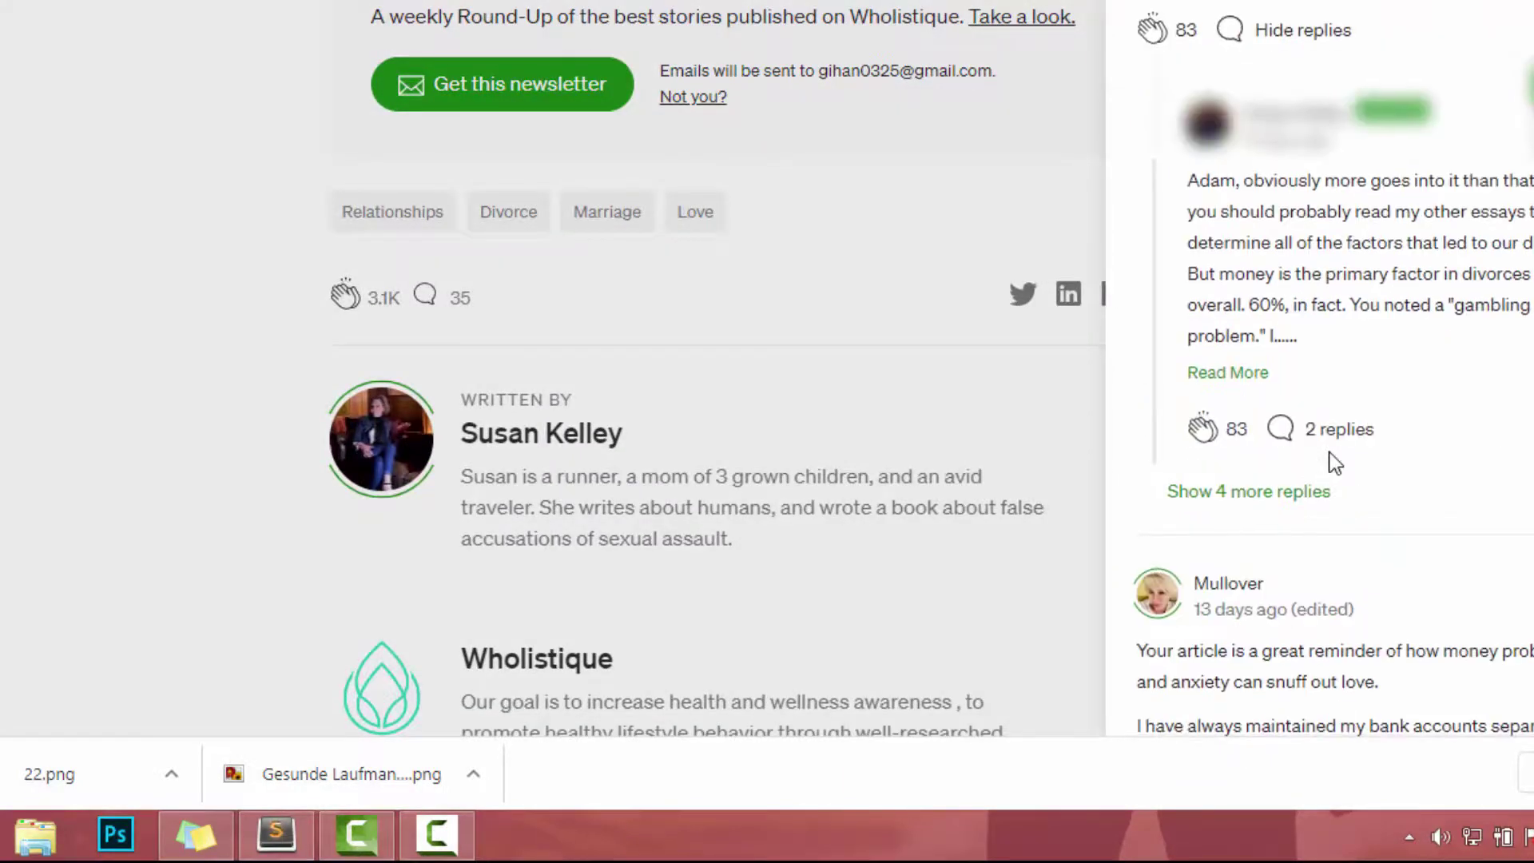
{"action": "scroll", "coordinate": [1334, 464], "scroll_direction": "down", "scroll_amount": 5}
{"action": "scroll", "coordinate": [1335, 463], "scroll_direction": "up", "scroll_amount": 10}
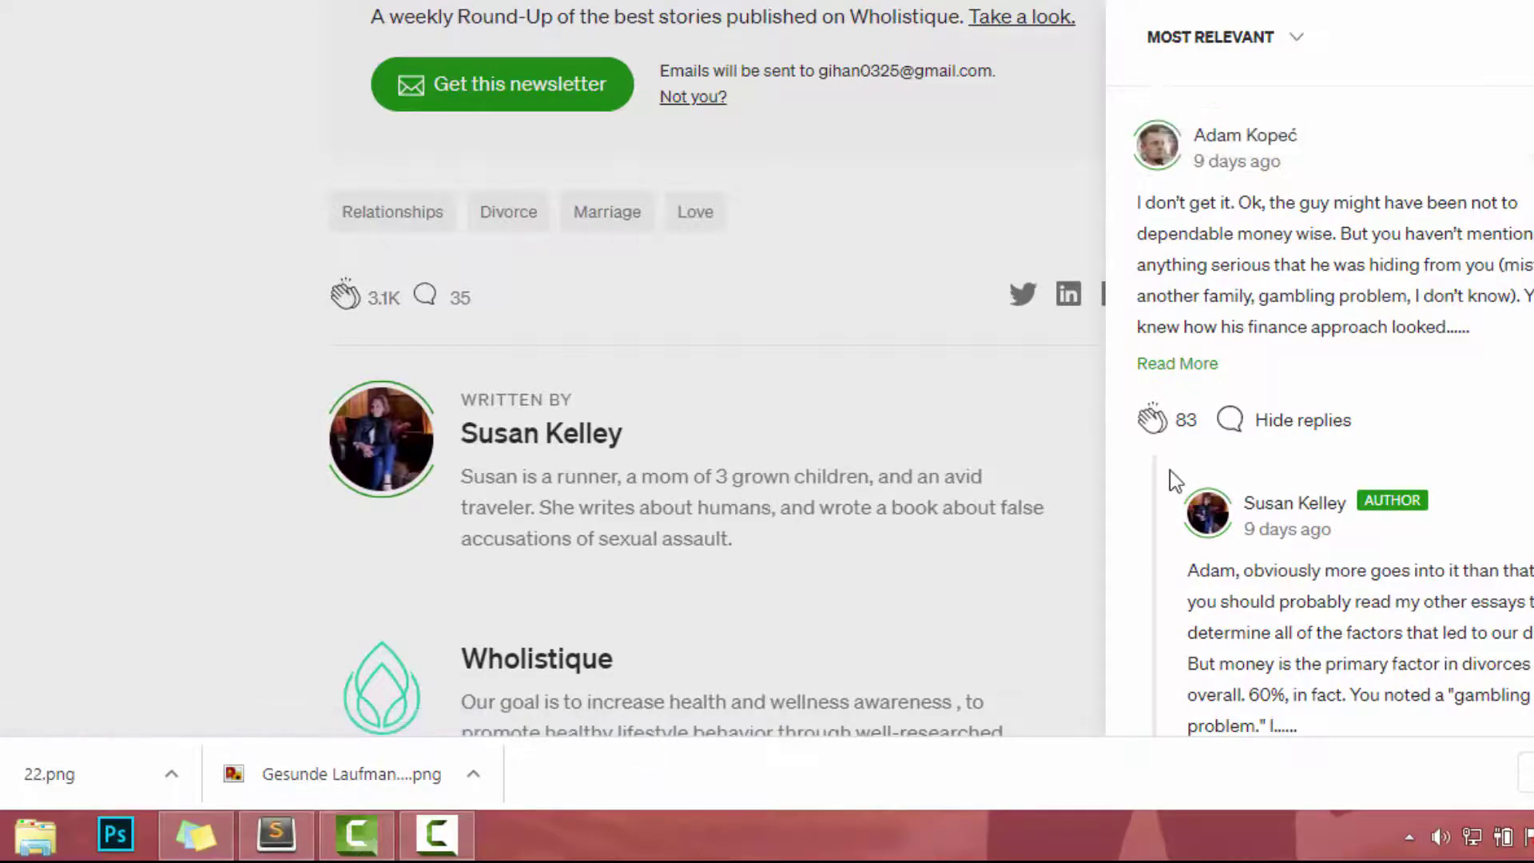
{"action": "scroll", "coordinate": [1157, 437], "scroll_direction": "down", "scroll_amount": 6}
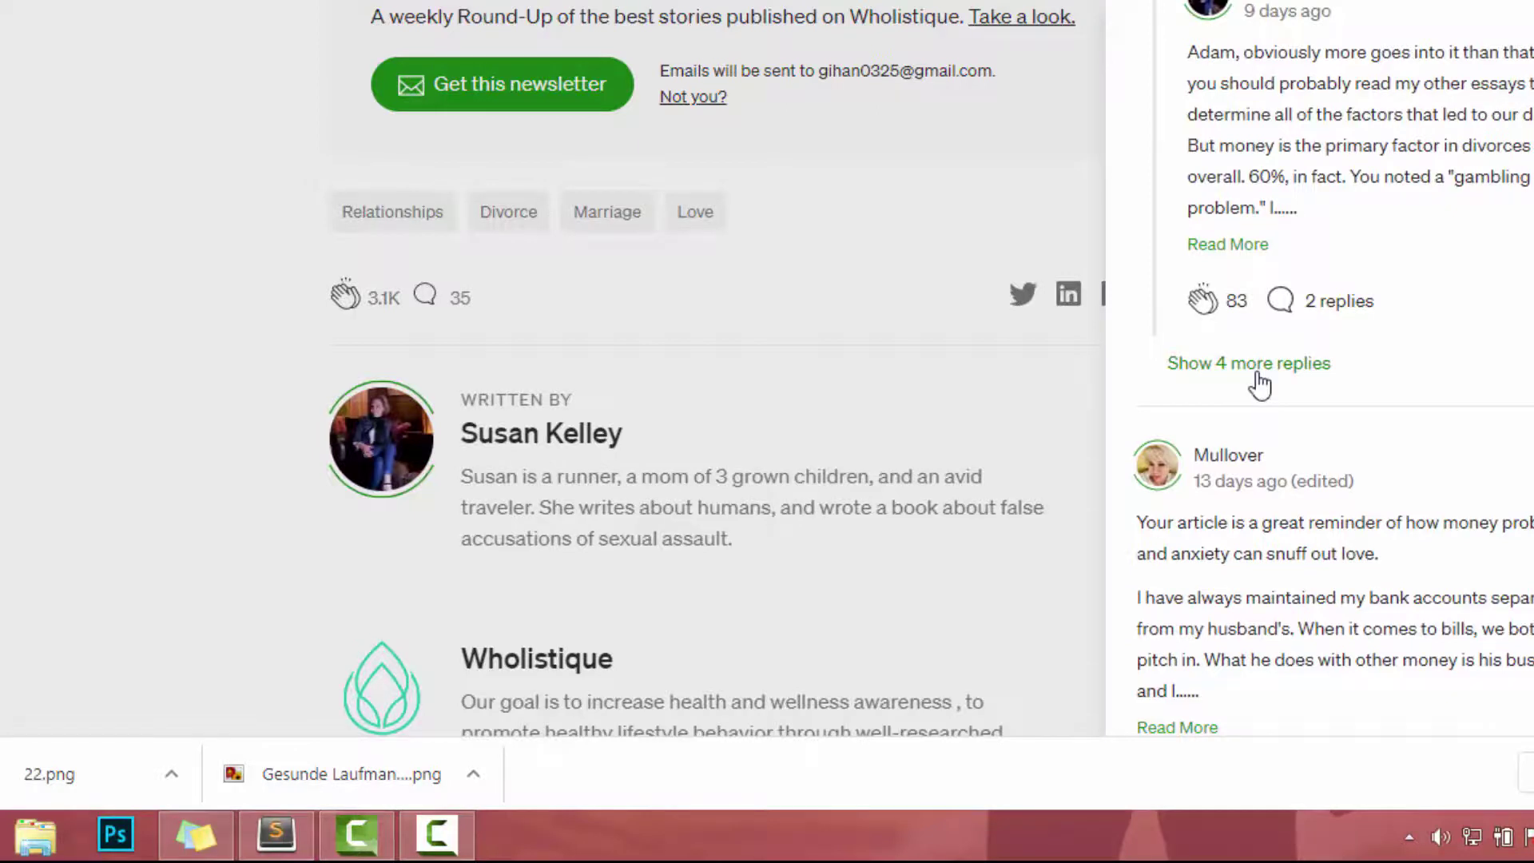
{"action": "scroll", "coordinate": [1260, 384], "scroll_direction": "down", "scroll_amount": 12}
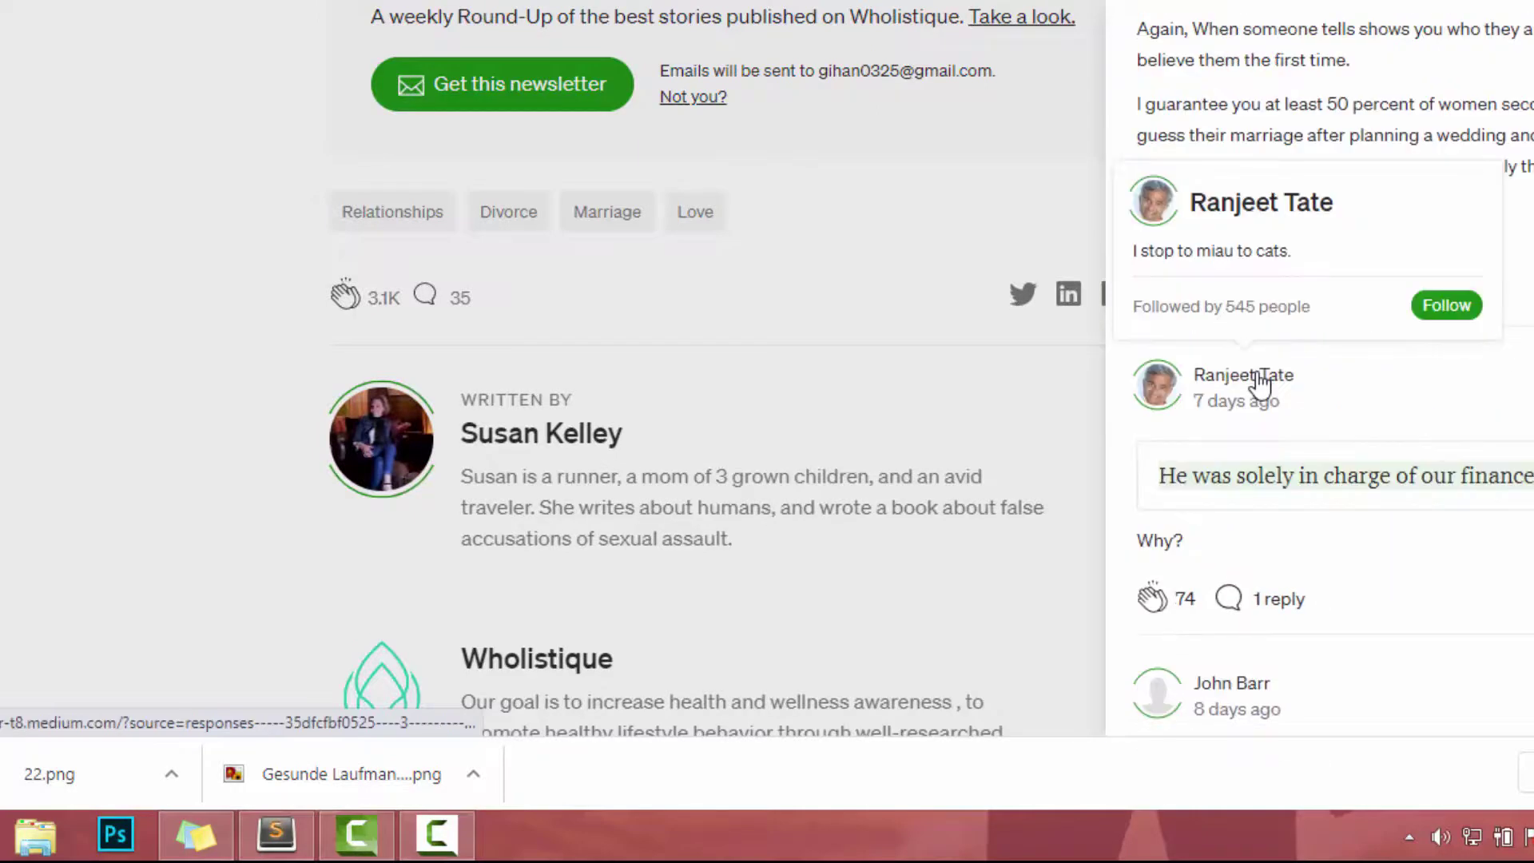